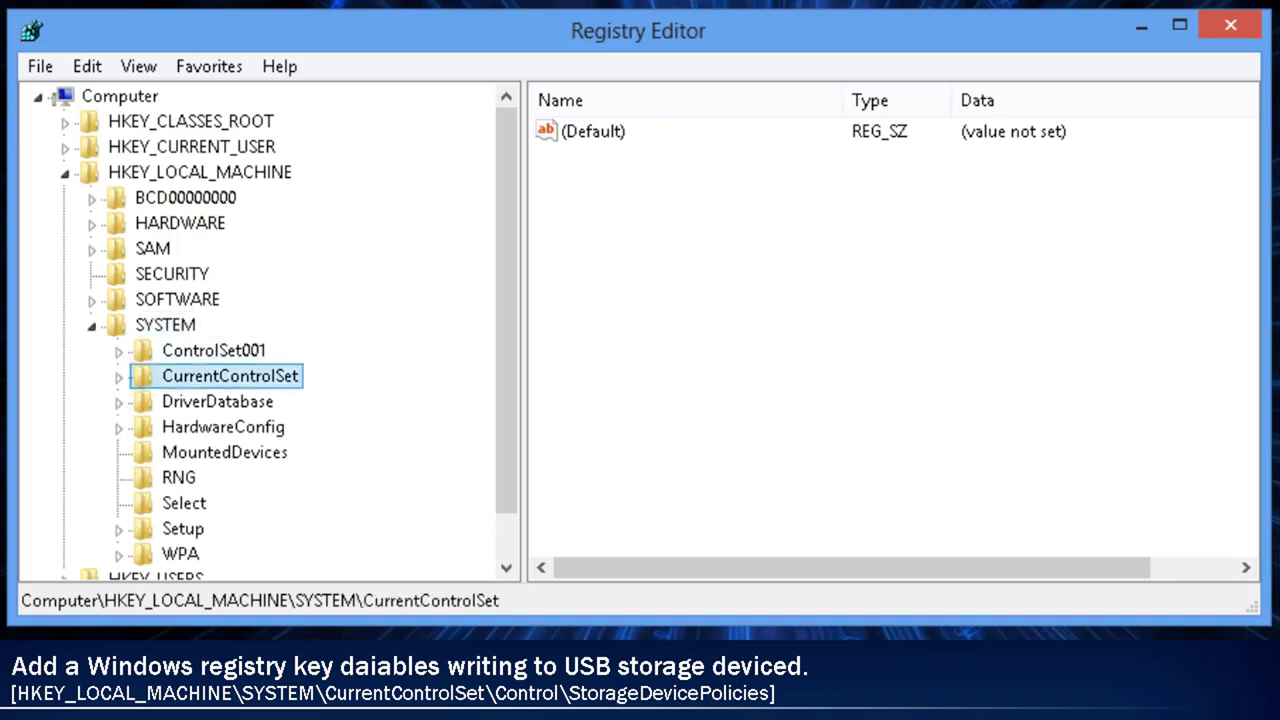
Create a new key named StorageDevicePolicies under HKEY_LOCAL_MACHINE\SYSTEM\CurrentControlSet\Control
key(Right)
key(Down)
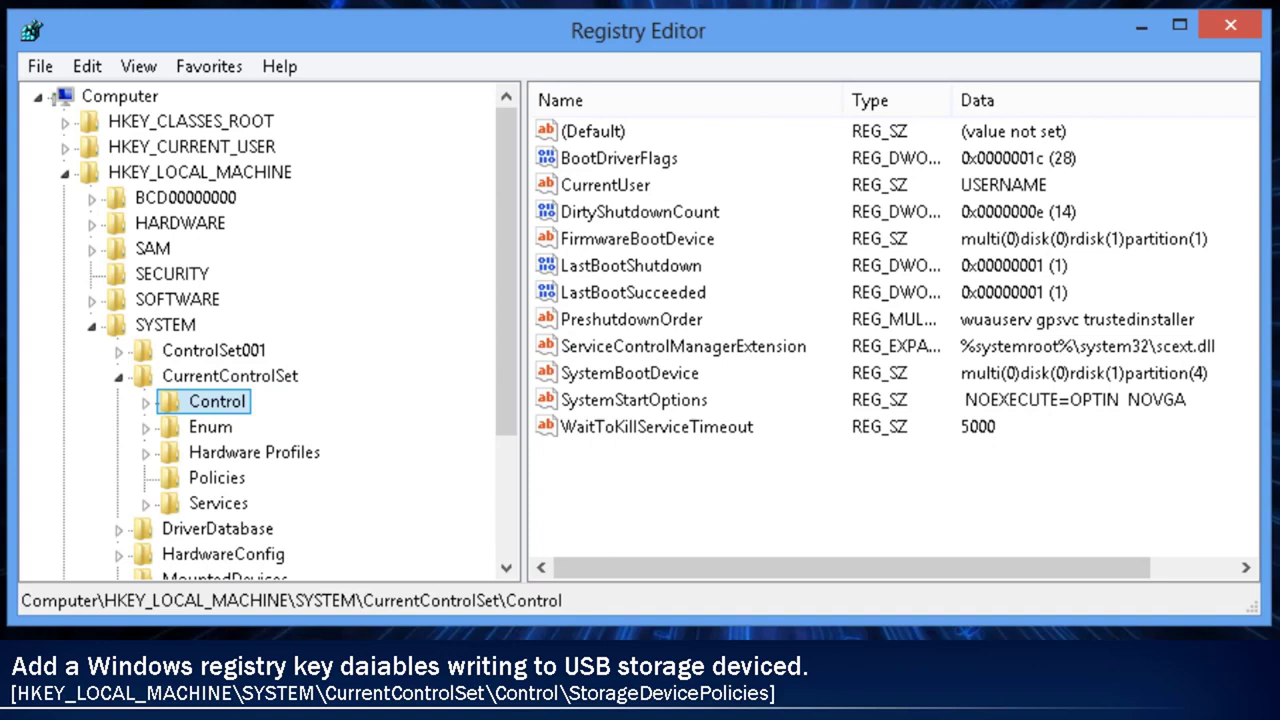
key(Right)
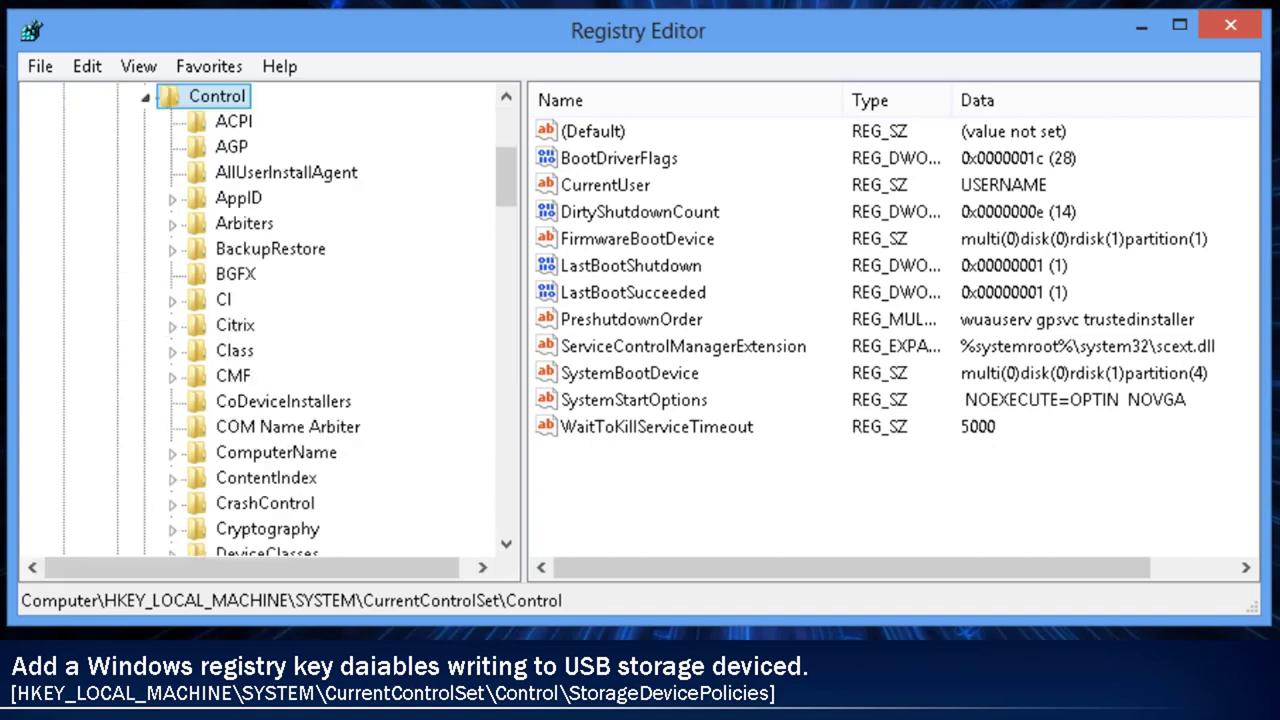
right_click(226, 102)
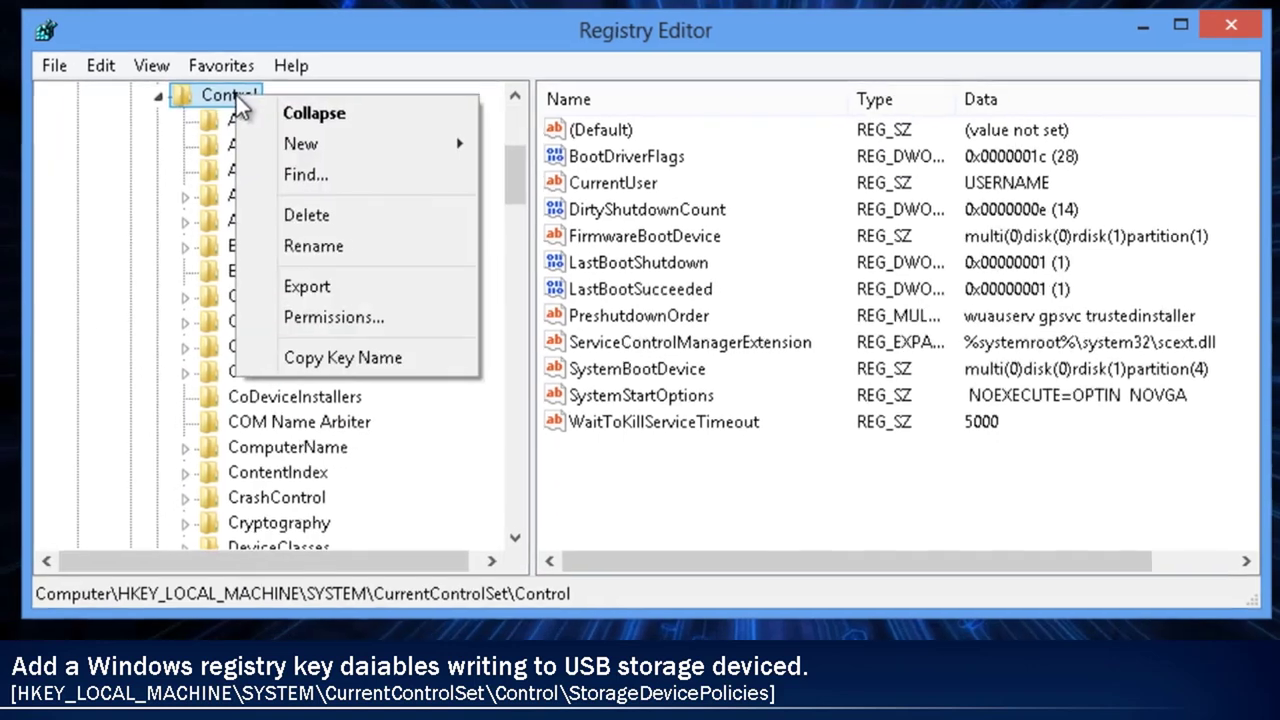
mouse_move(289, 148)
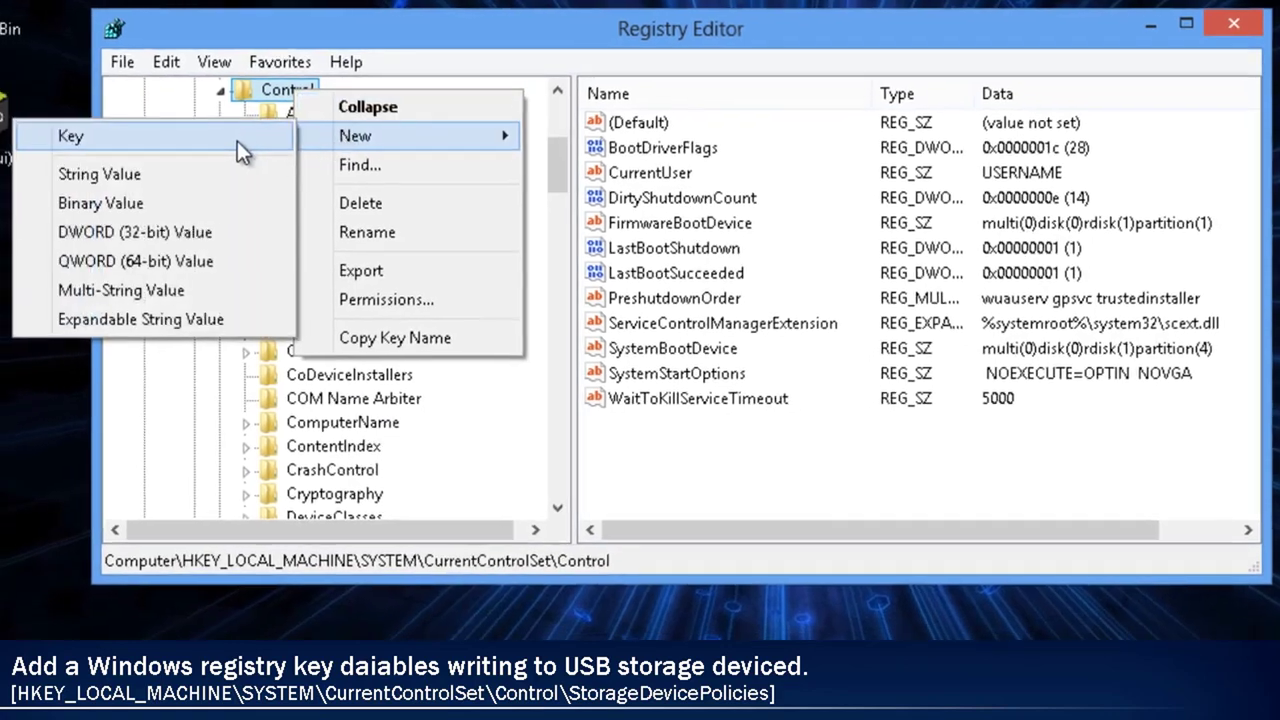
click(239, 140)
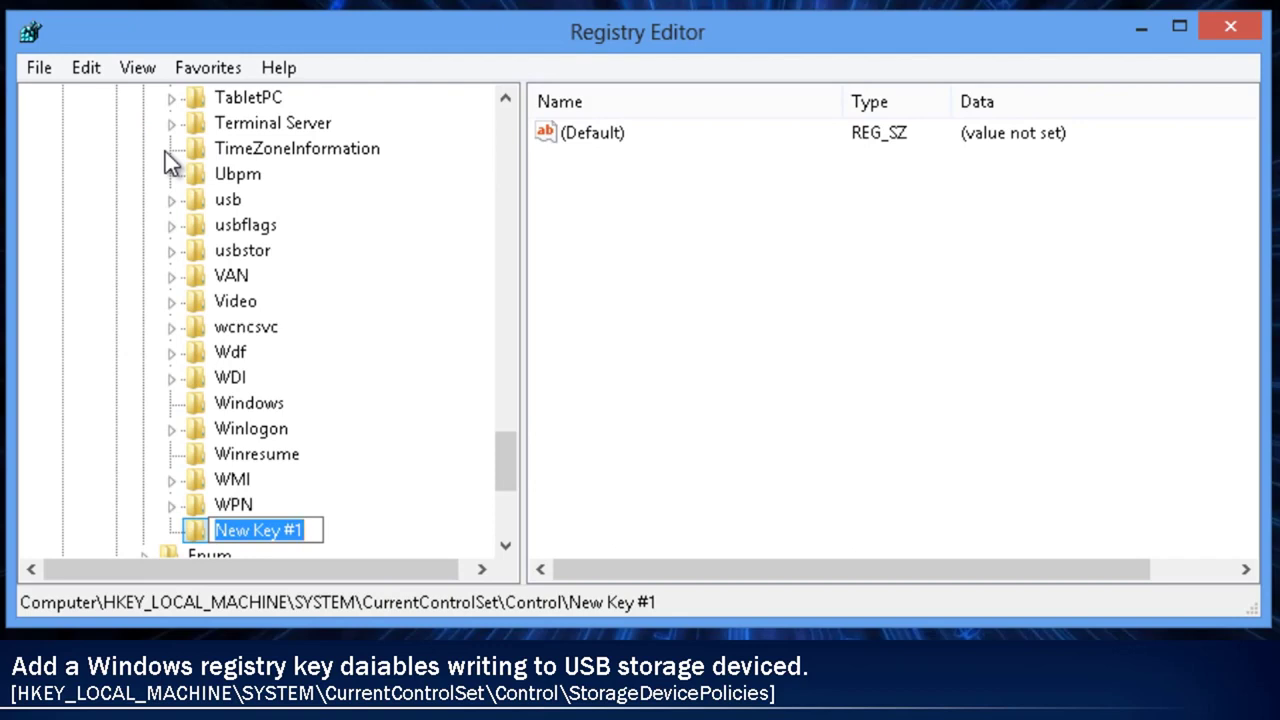
text(StorageDevicePolicies)
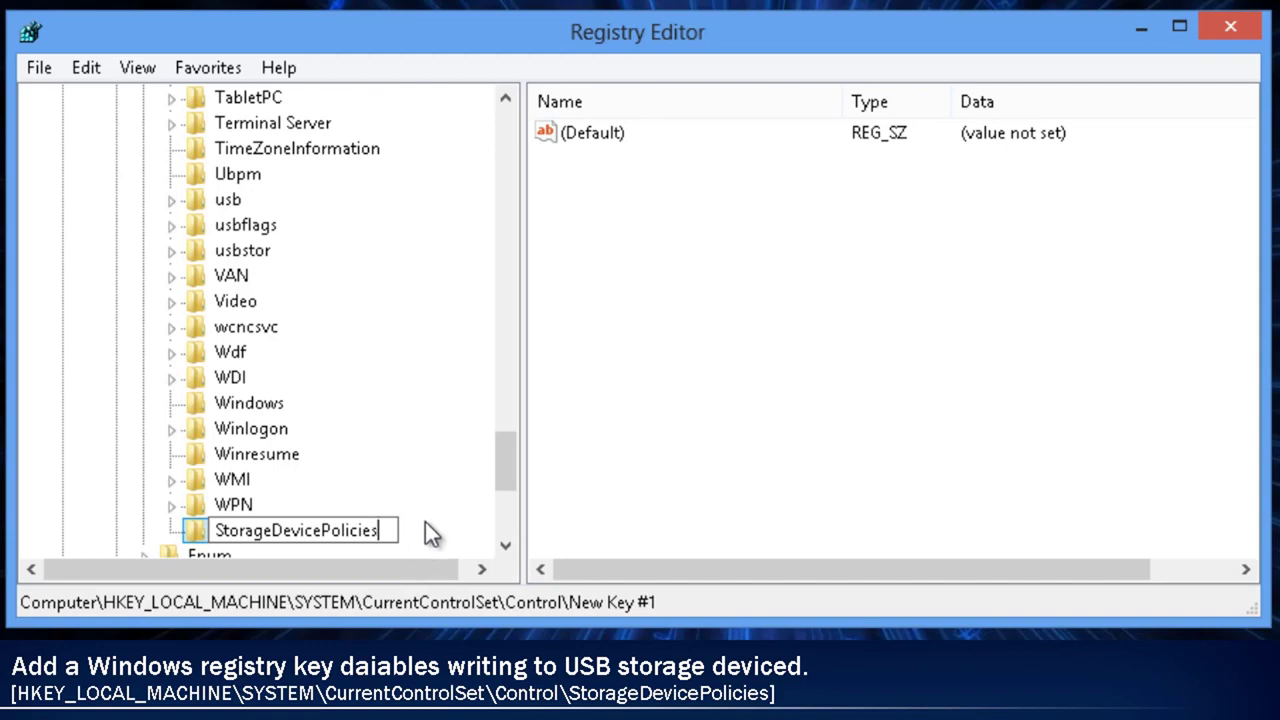
key(Return)
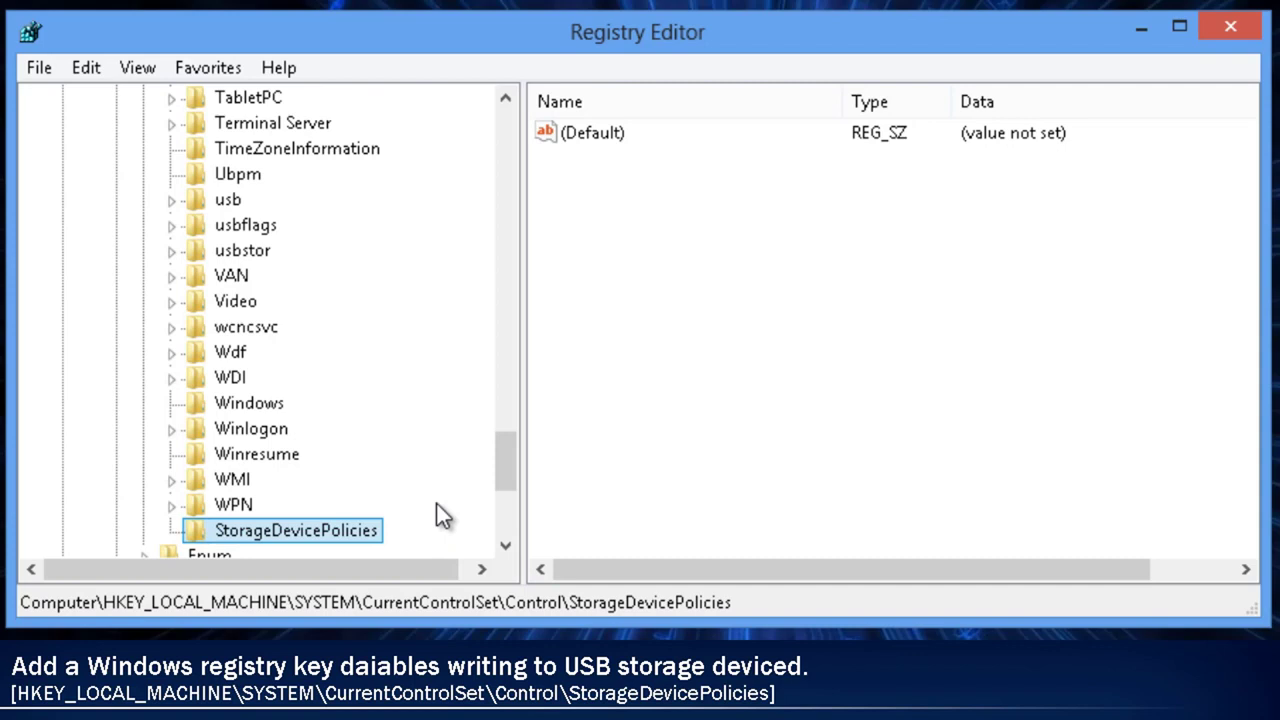
Add a DWORD (32-bit) value named WriteProtect to the StorageDevicePolicies key
click(625, 422)
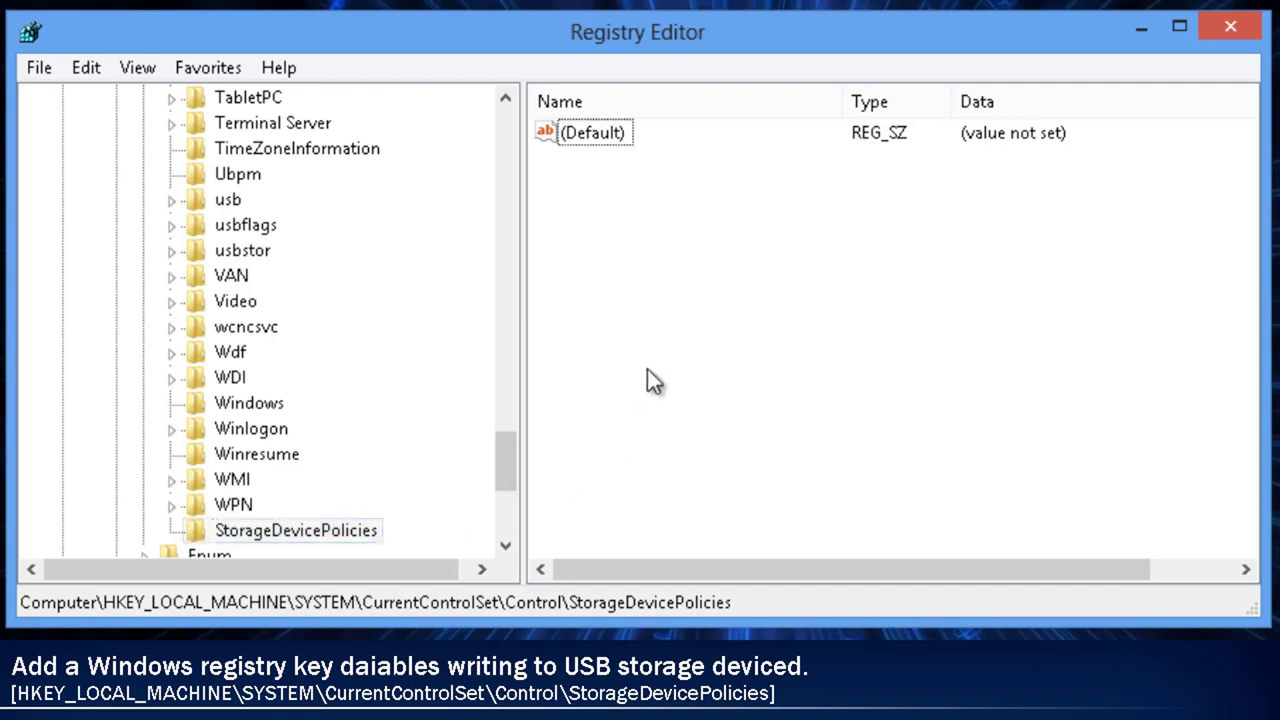
click(347, 536)
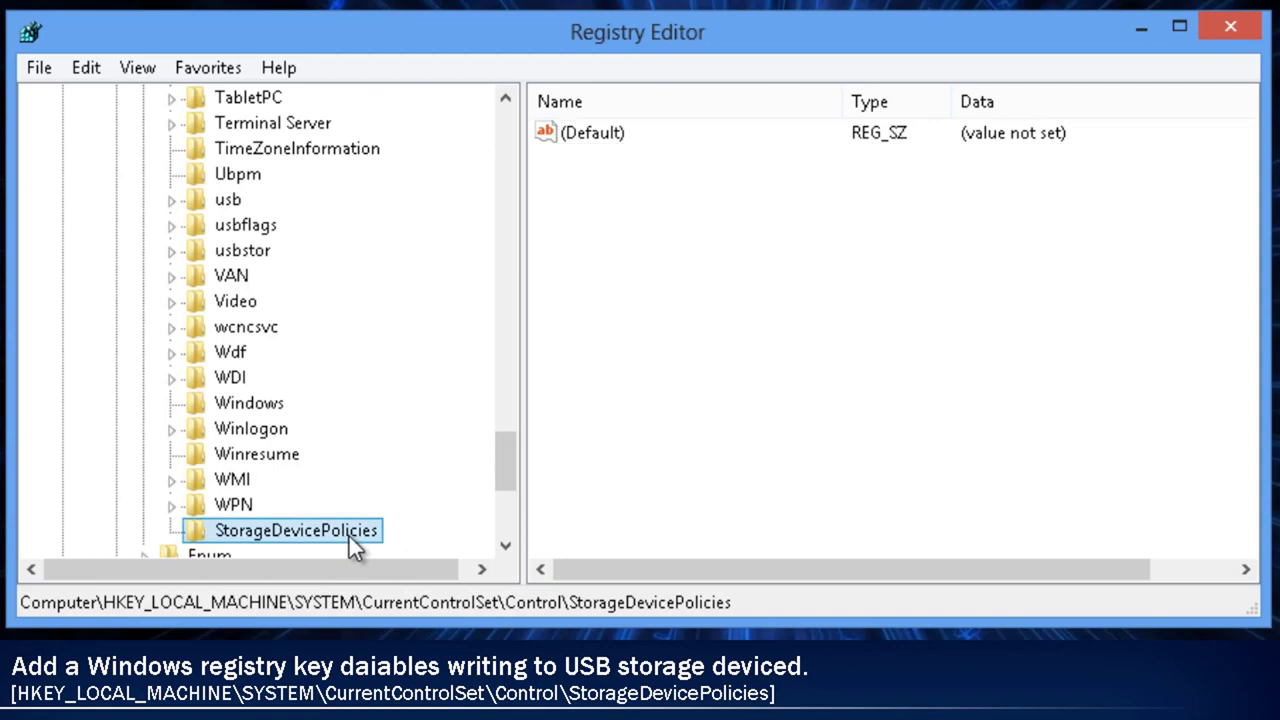
click(637, 367)
right_click(641, 377)
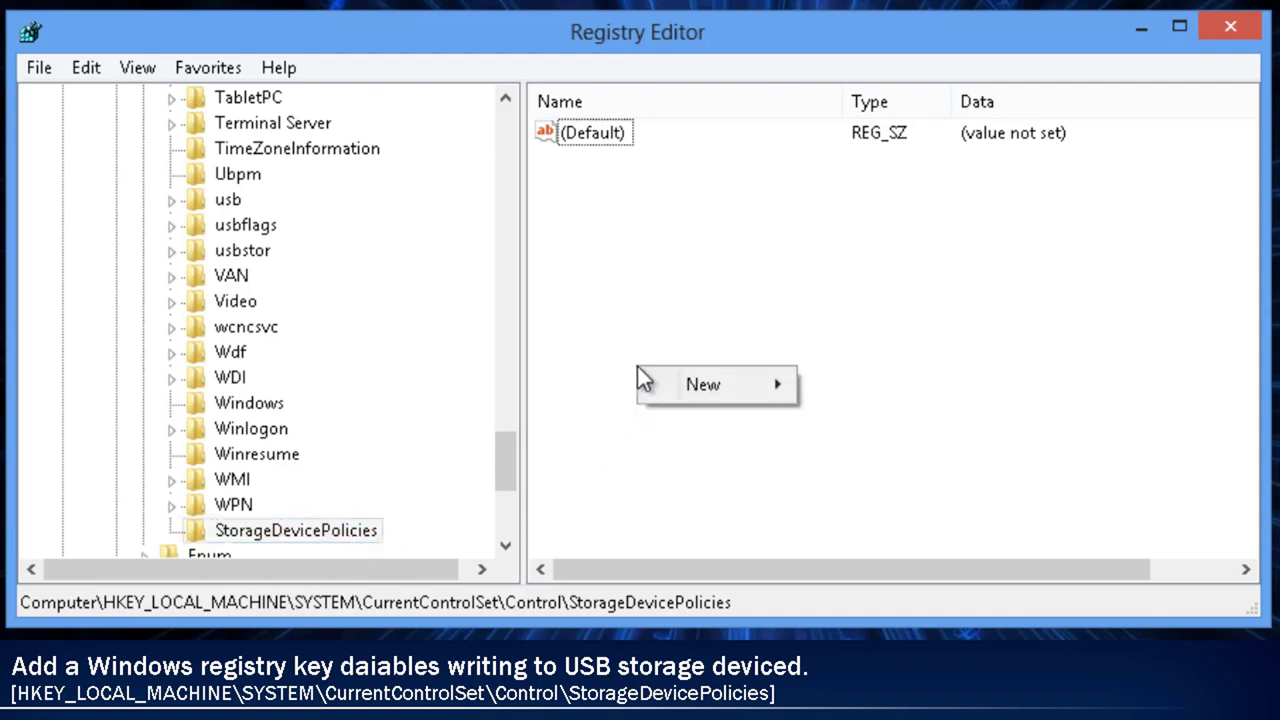
mouse_move(705, 384)
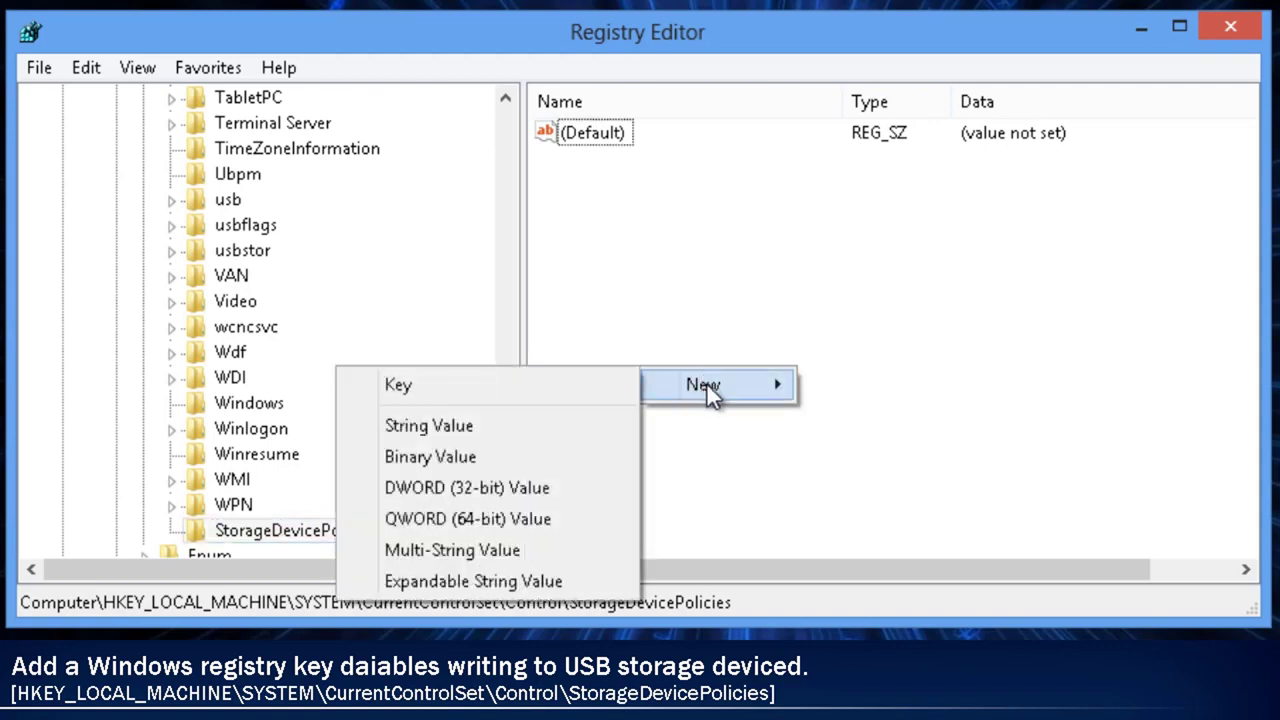
click(582, 490)
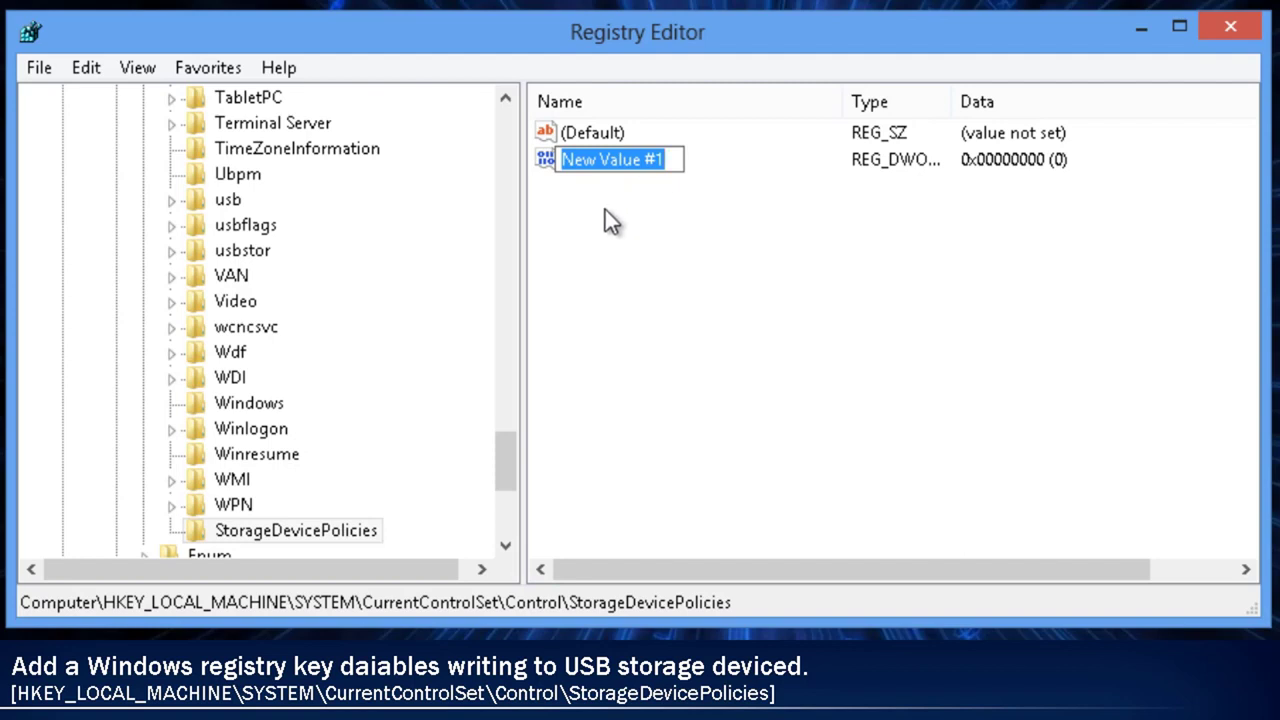
text(Wr)
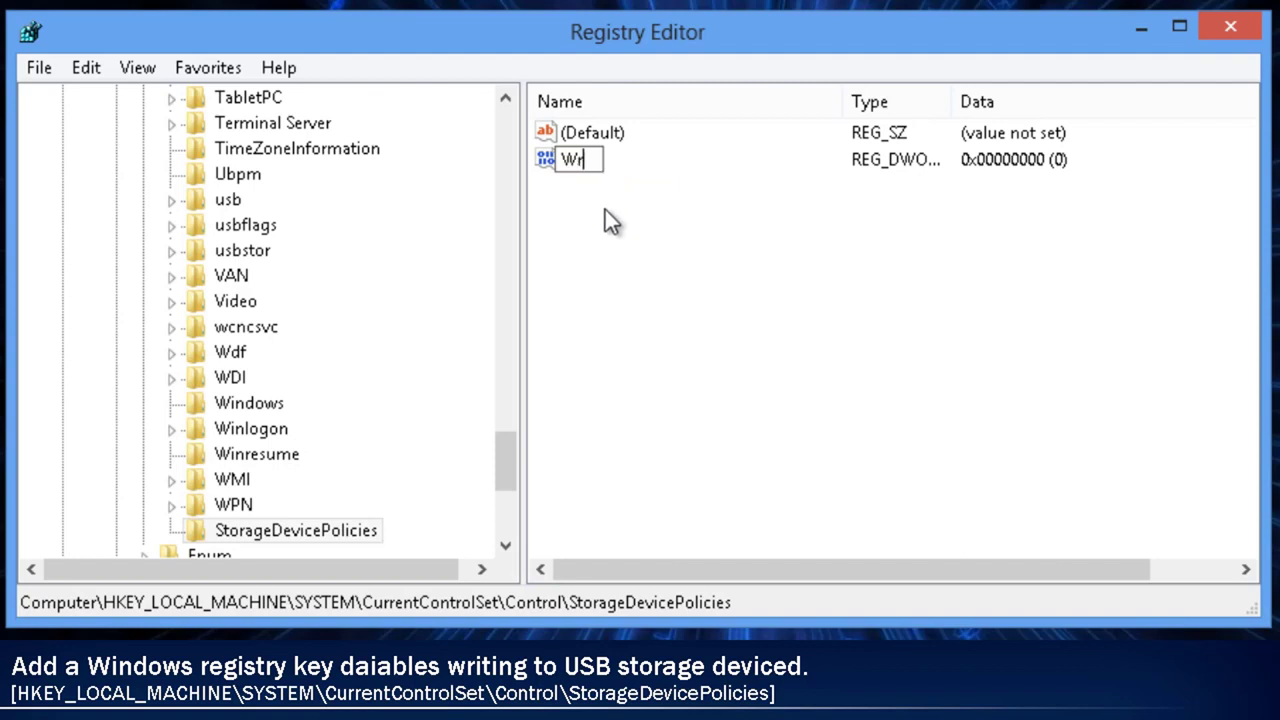
text(iteProtect)
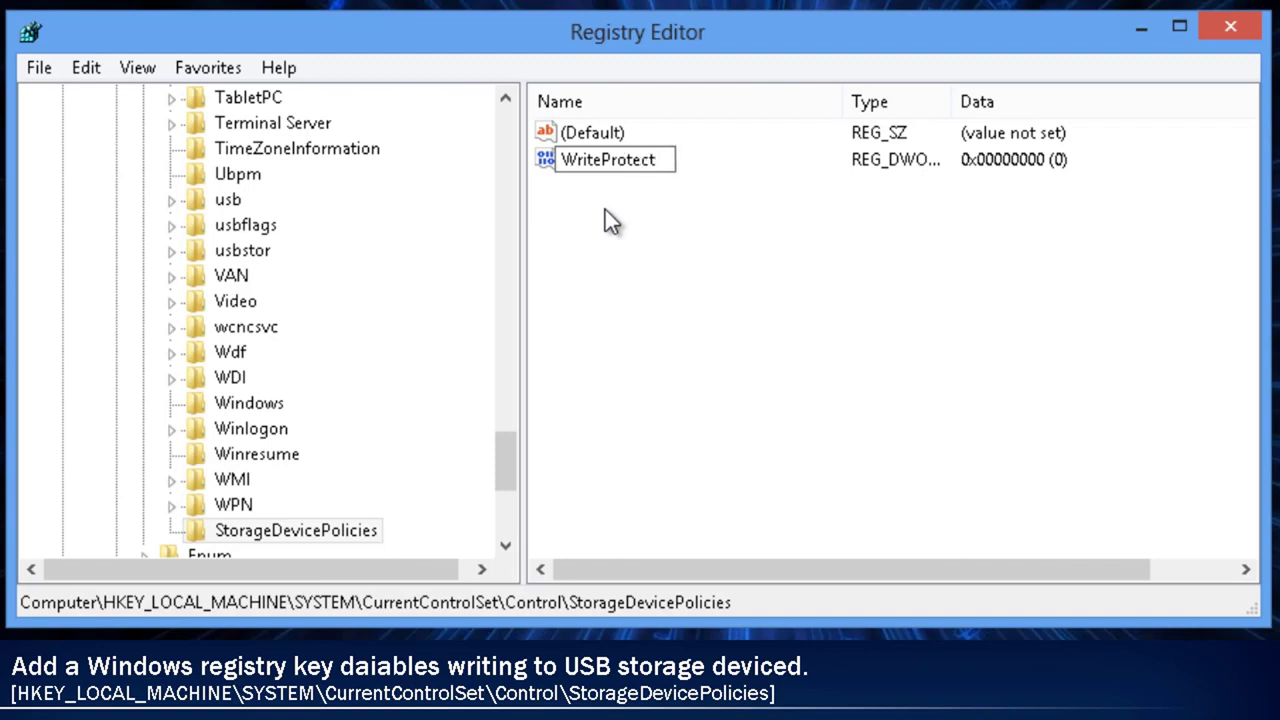
key(Return)
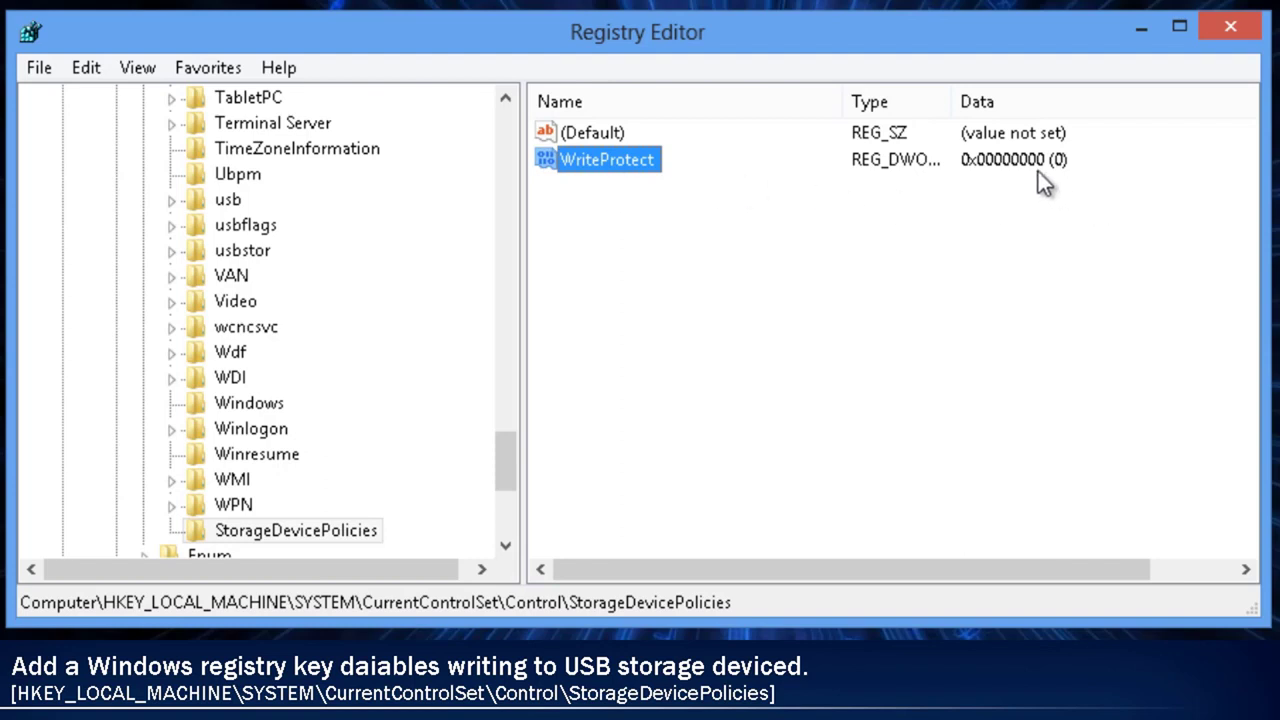
Set the value data of WriteProtect to 1
double_click(627, 168)
click(245, 310)
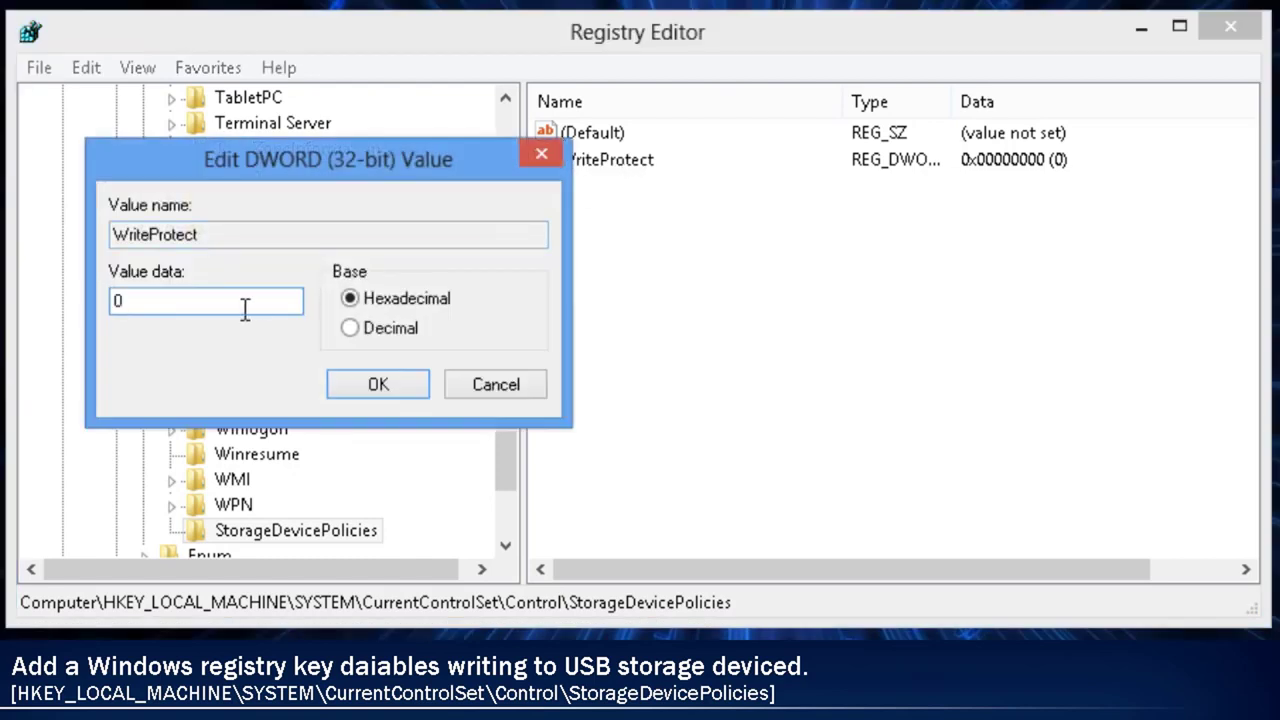
key(BackSpace)
text(1)
click(374, 390)
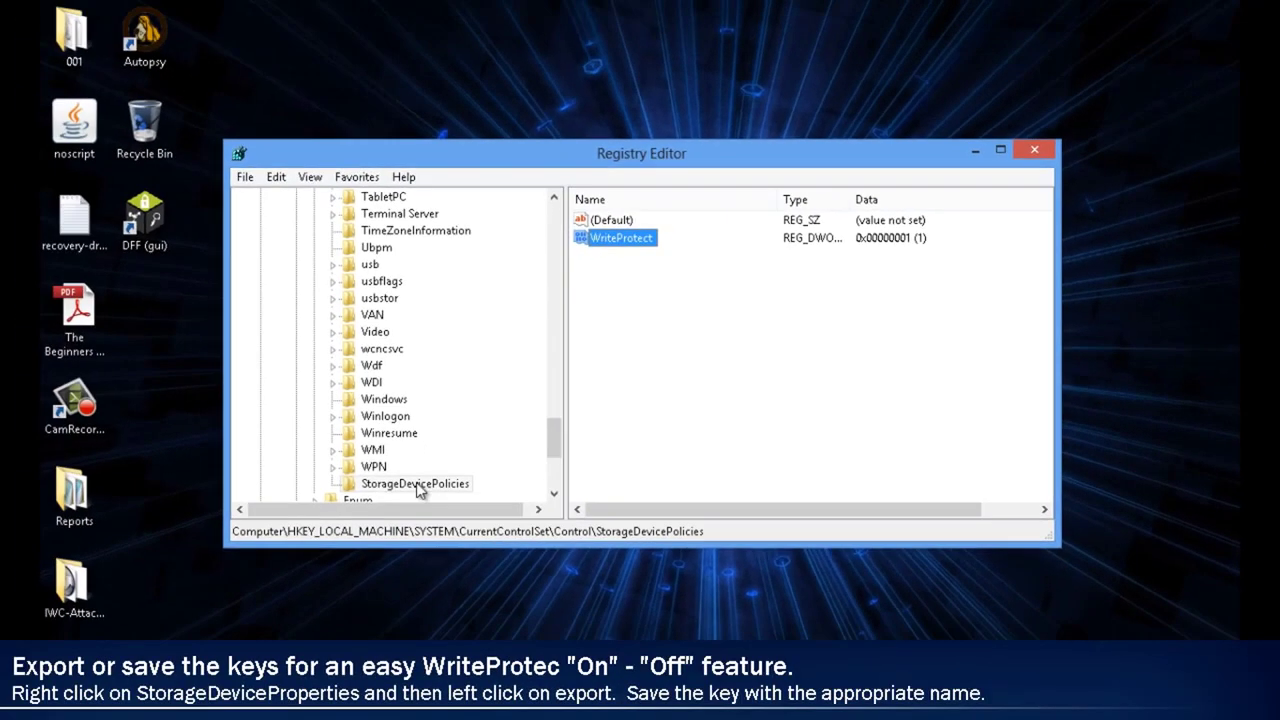
Export the StorageDevicePolicies key to the Desktop as a registration file named WriteProtectOn
click(309, 527)
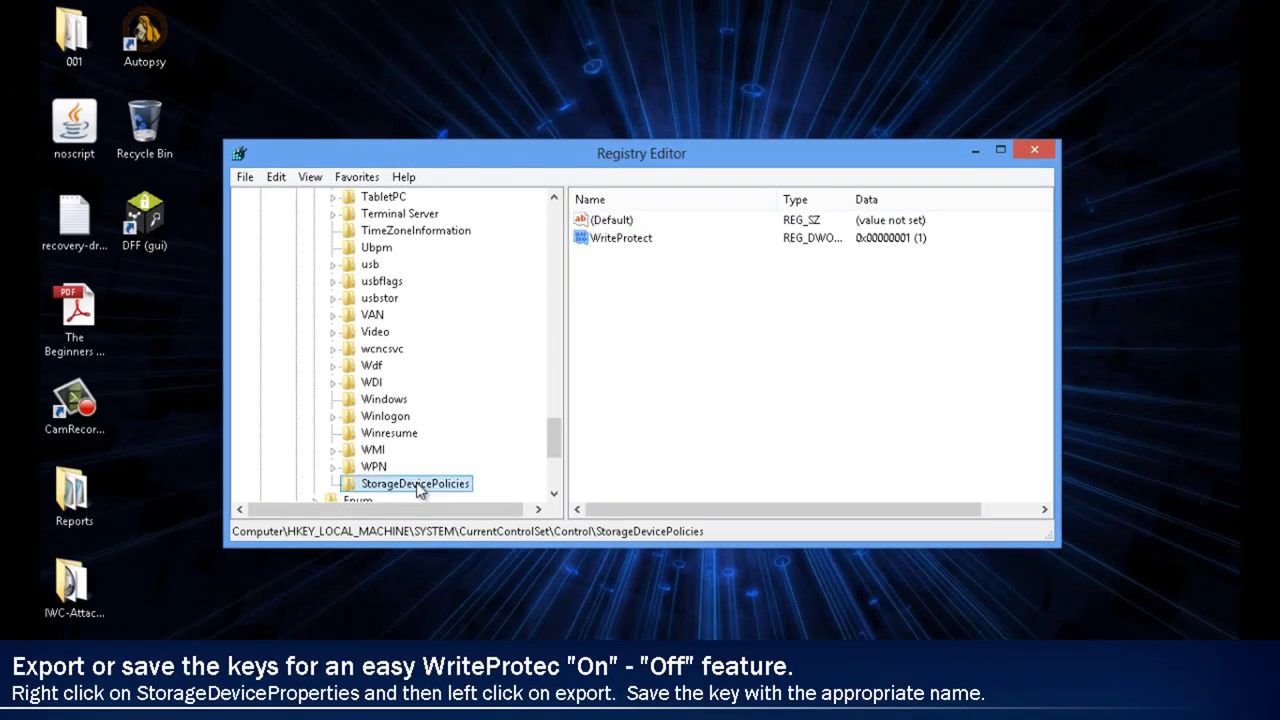
right_click(418, 486)
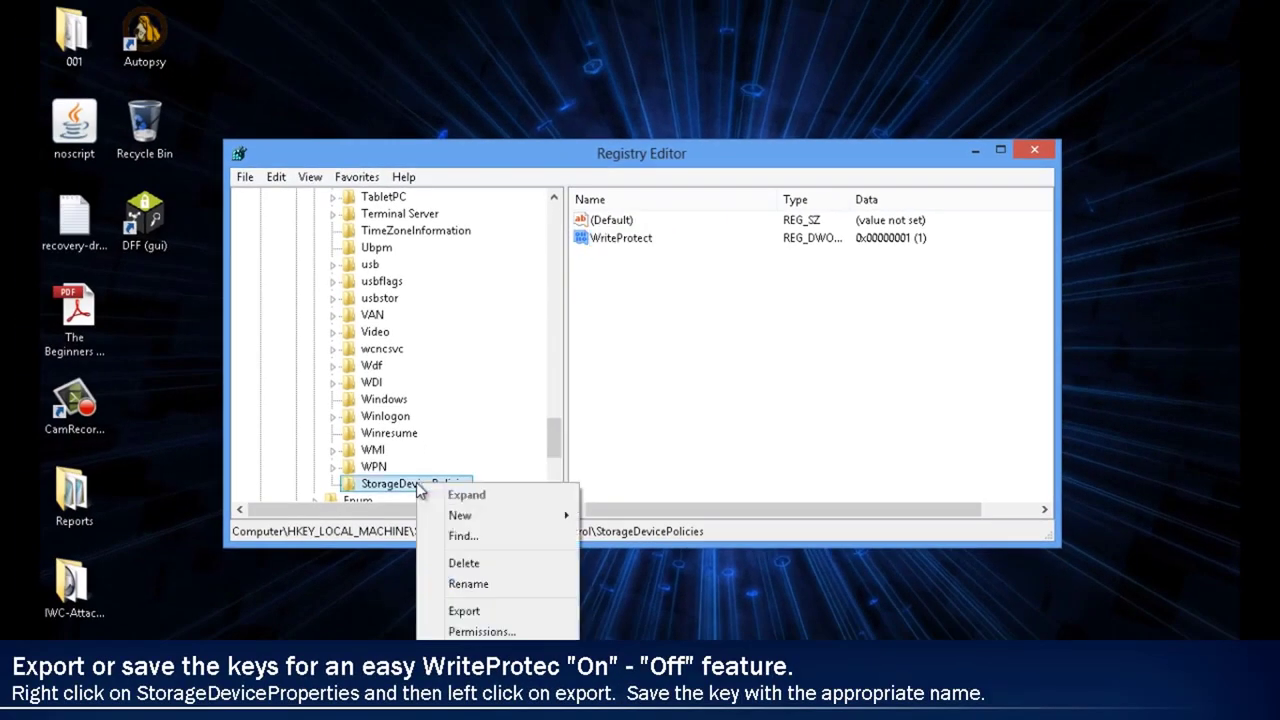
click(486, 611)
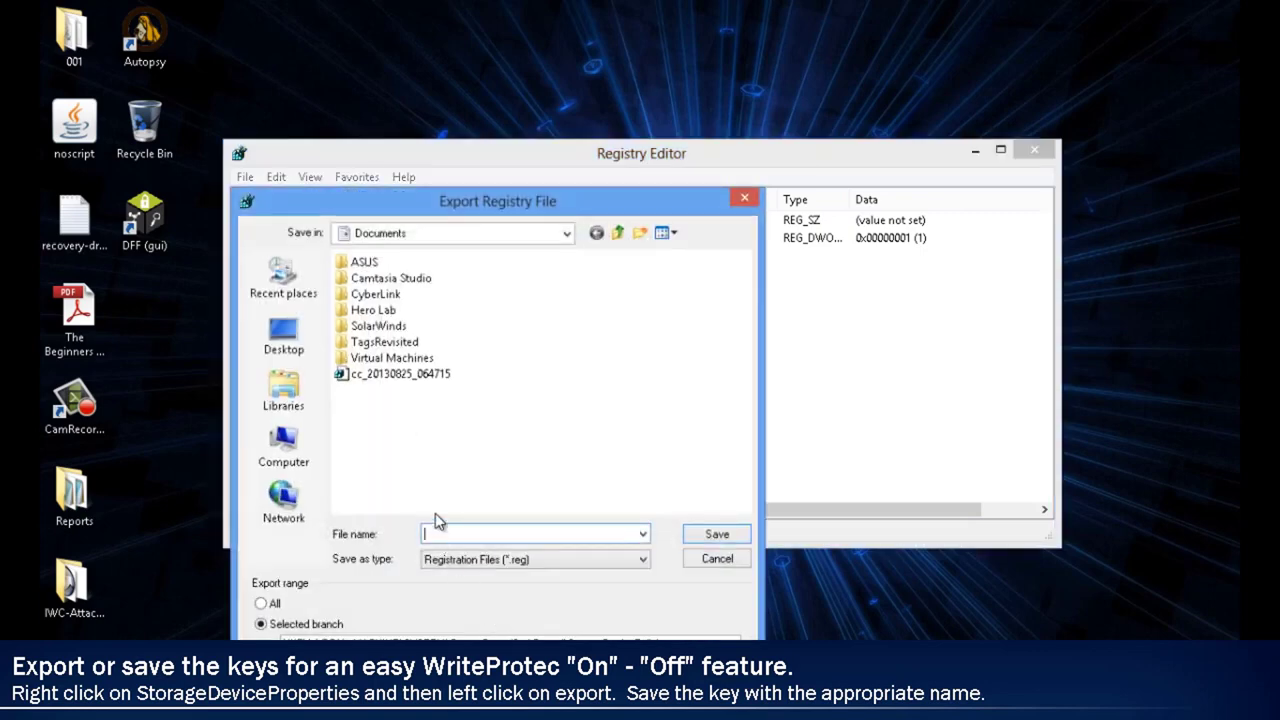
click(306, 344)
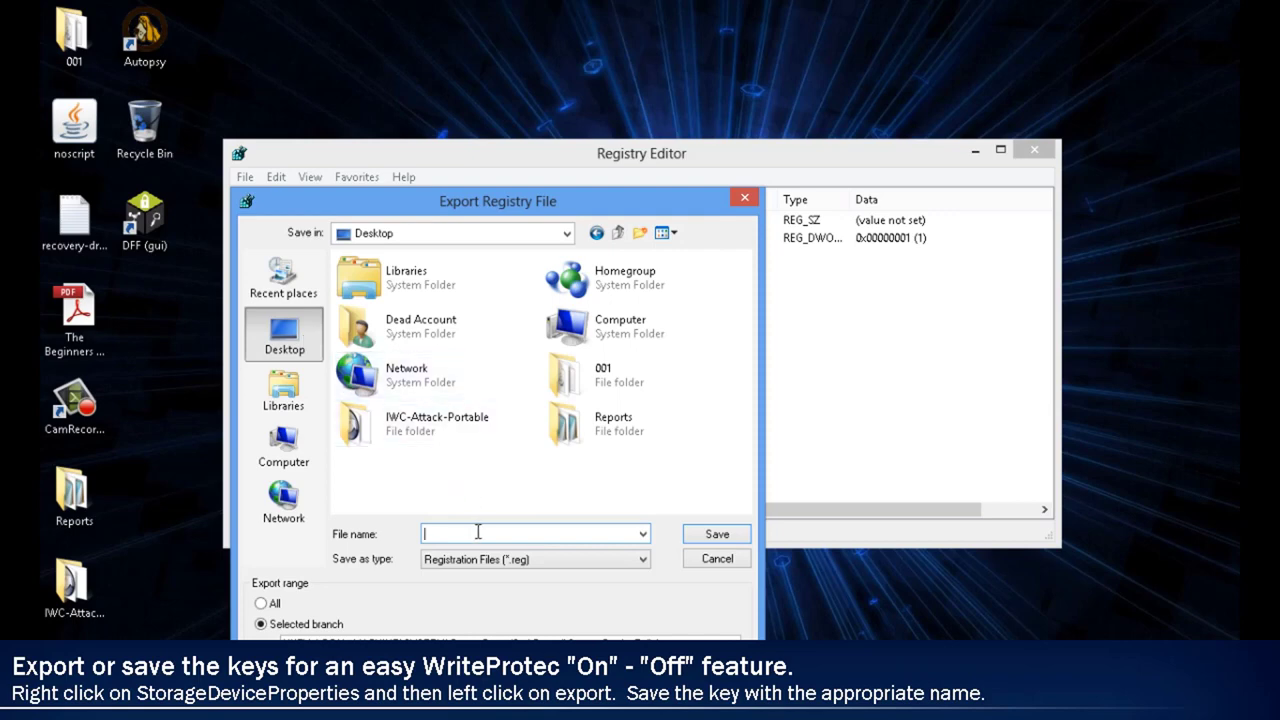
text(WriteProtec-on)
key(BackSpace)
key(BackSpace)
key(BackSpace)
text(On)
key(Return)
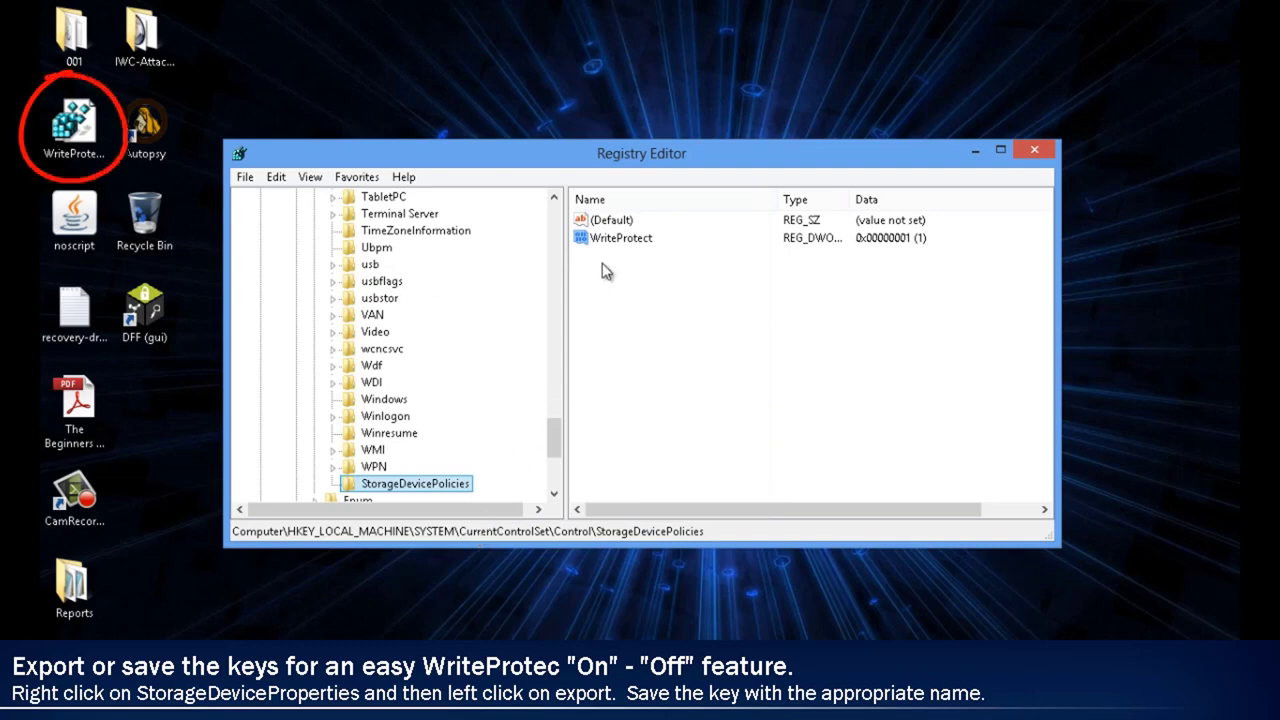
Set the value data of WriteProtect to 0
double_click(627, 242)
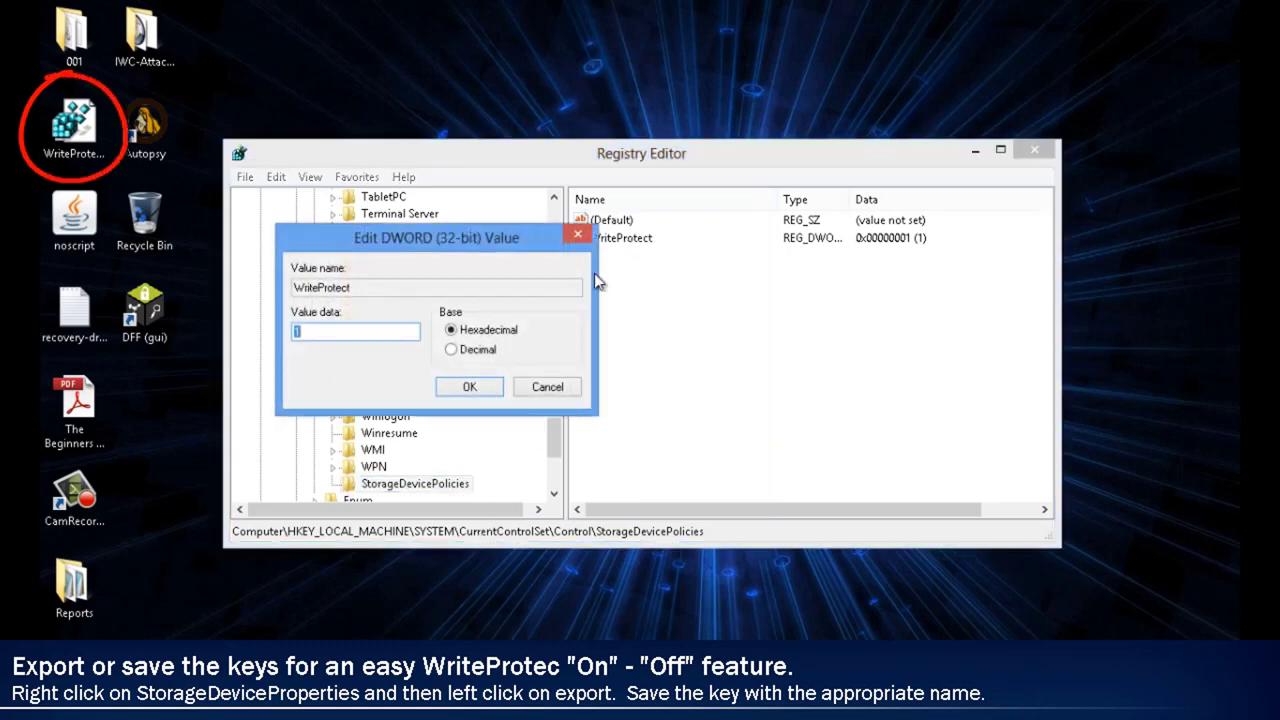
text(0)
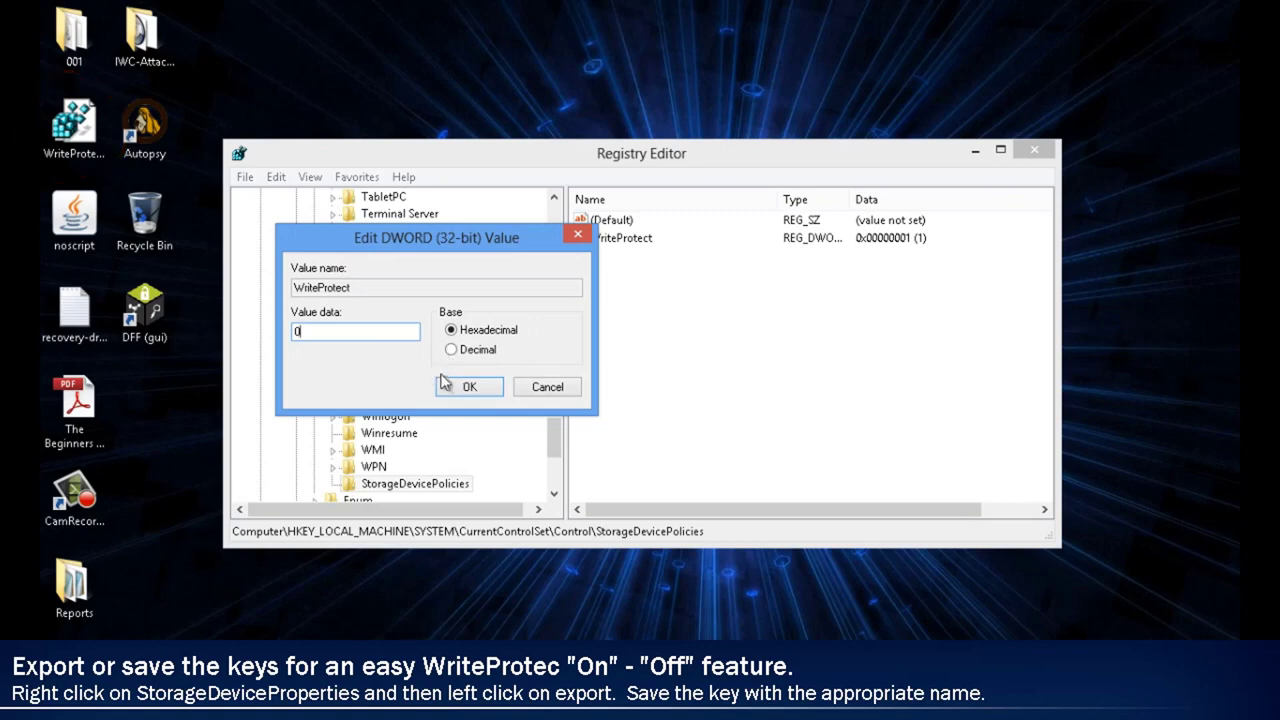
click(466, 386)
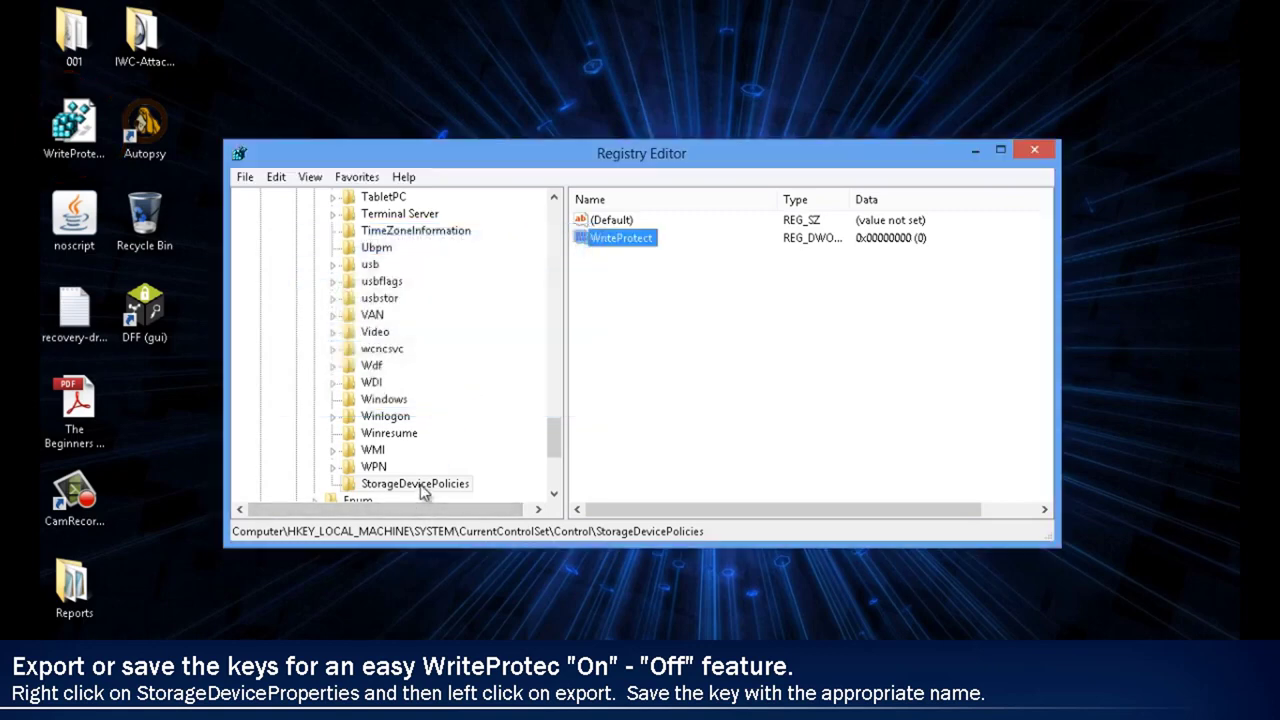
Export the StorageDevicePolicies key to the Desktop as a registration file named WriteProtectOff
right_click(421, 487)
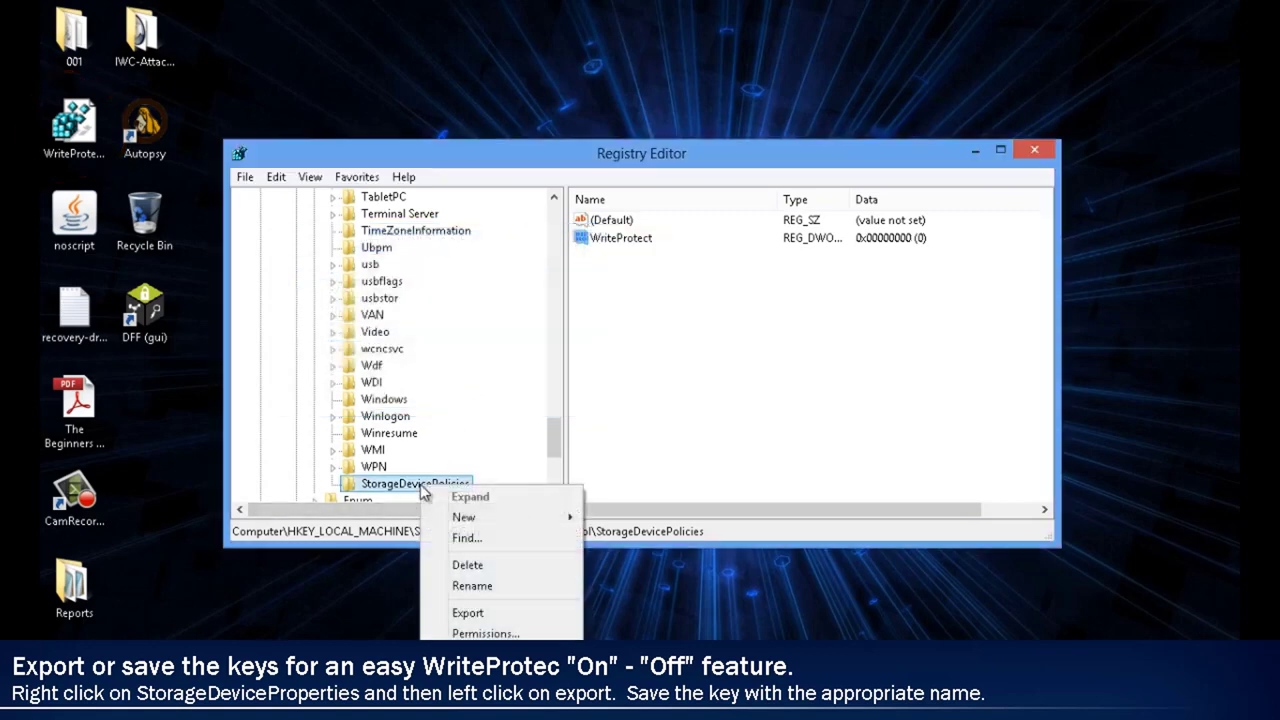
click(509, 613)
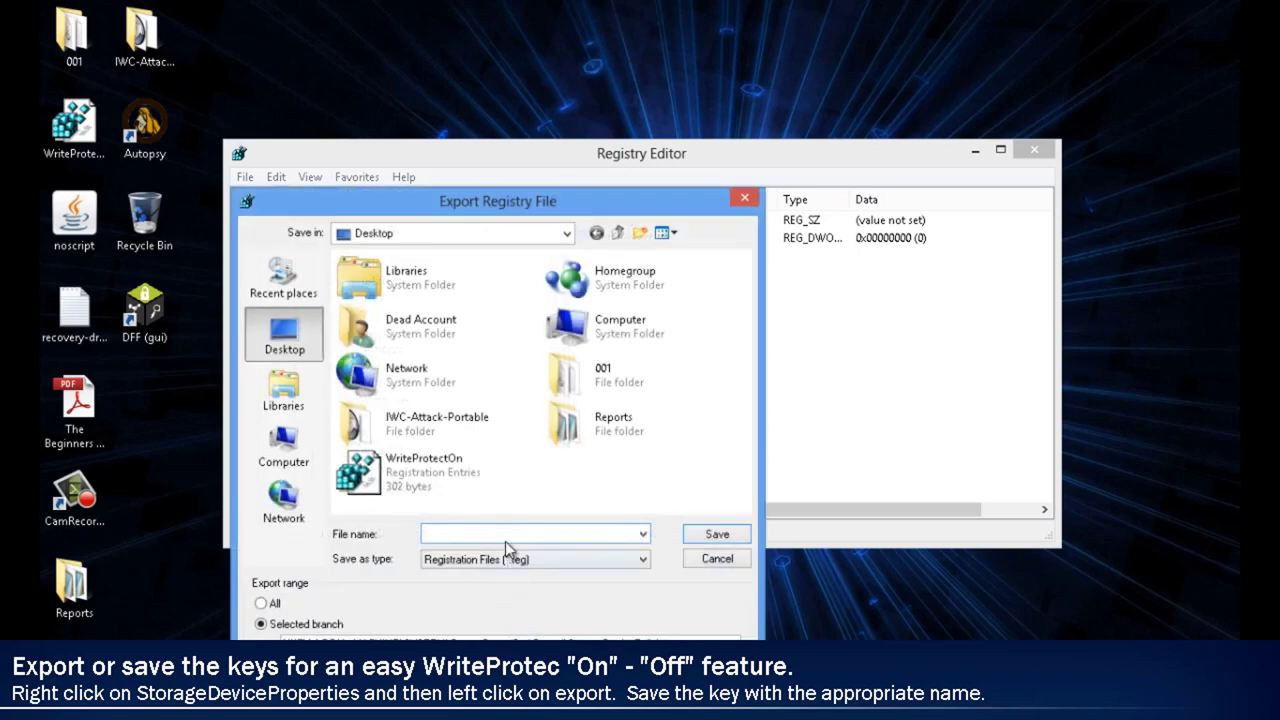
click(505, 537)
text(Wri)
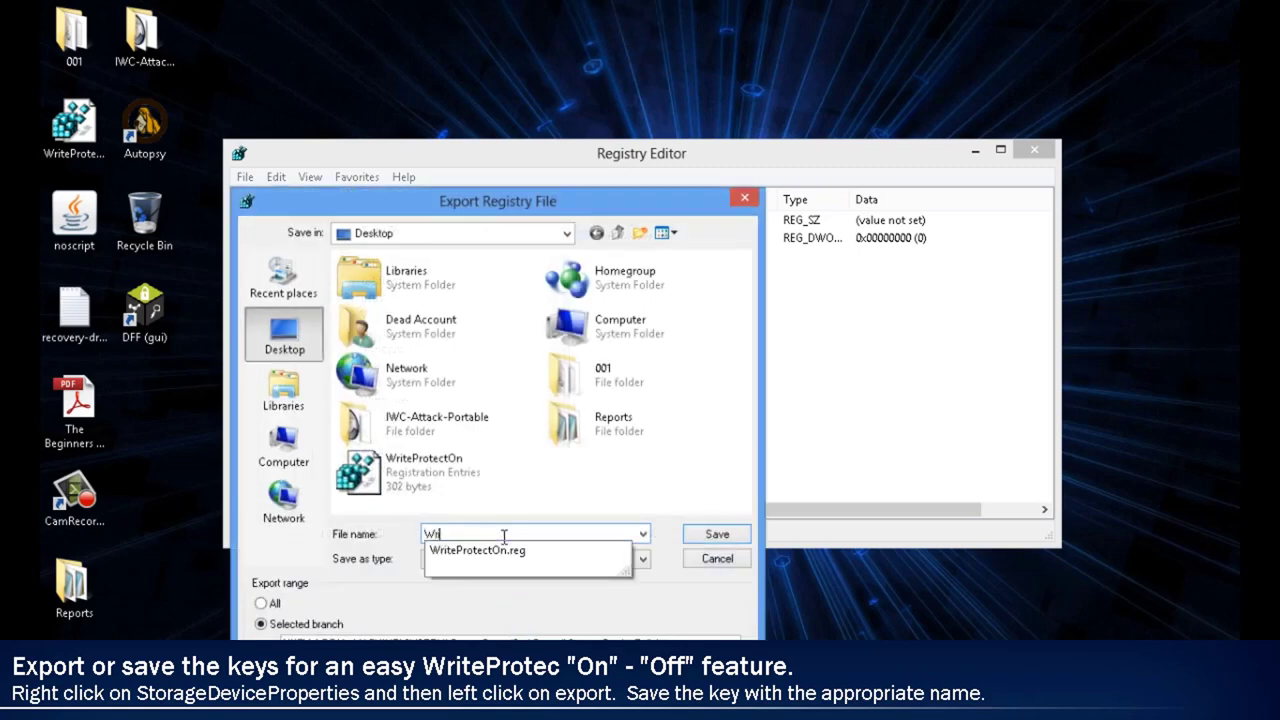
text(teProtectOff)
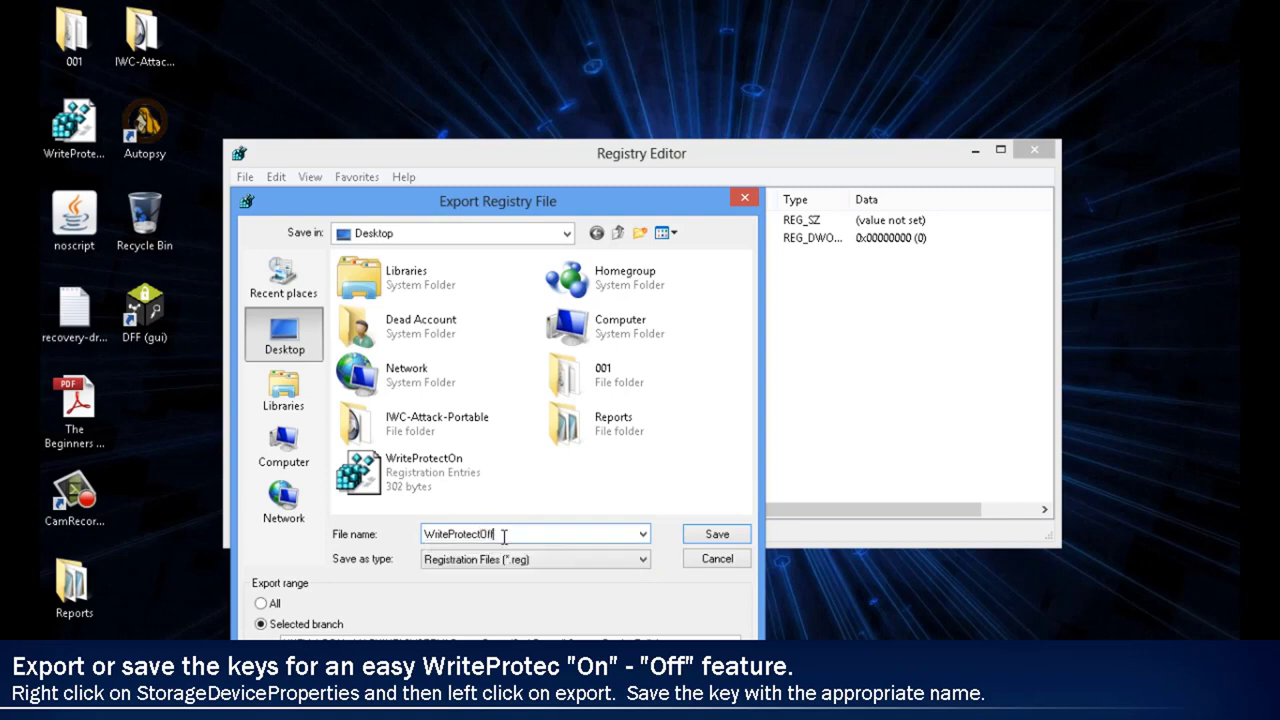
key(Return)
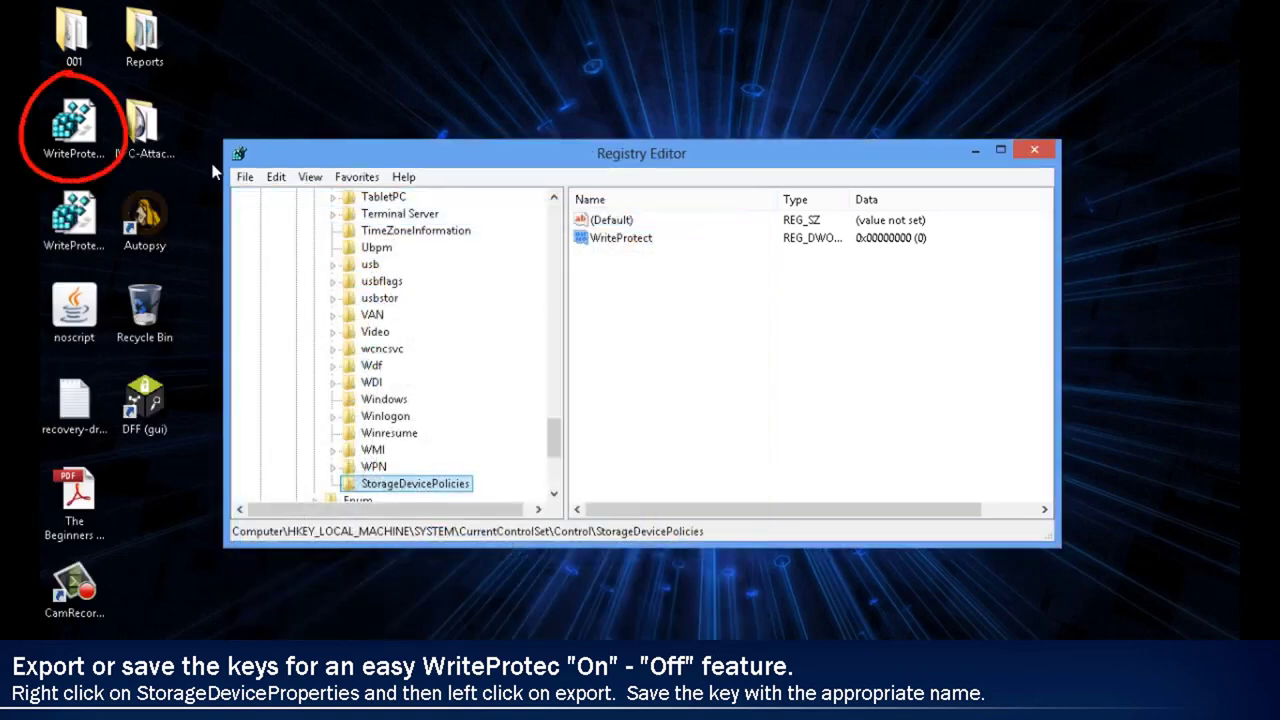
Run WriteProtectOn.reg from the desktop and accept merging its values into the registry
click(100, 140)
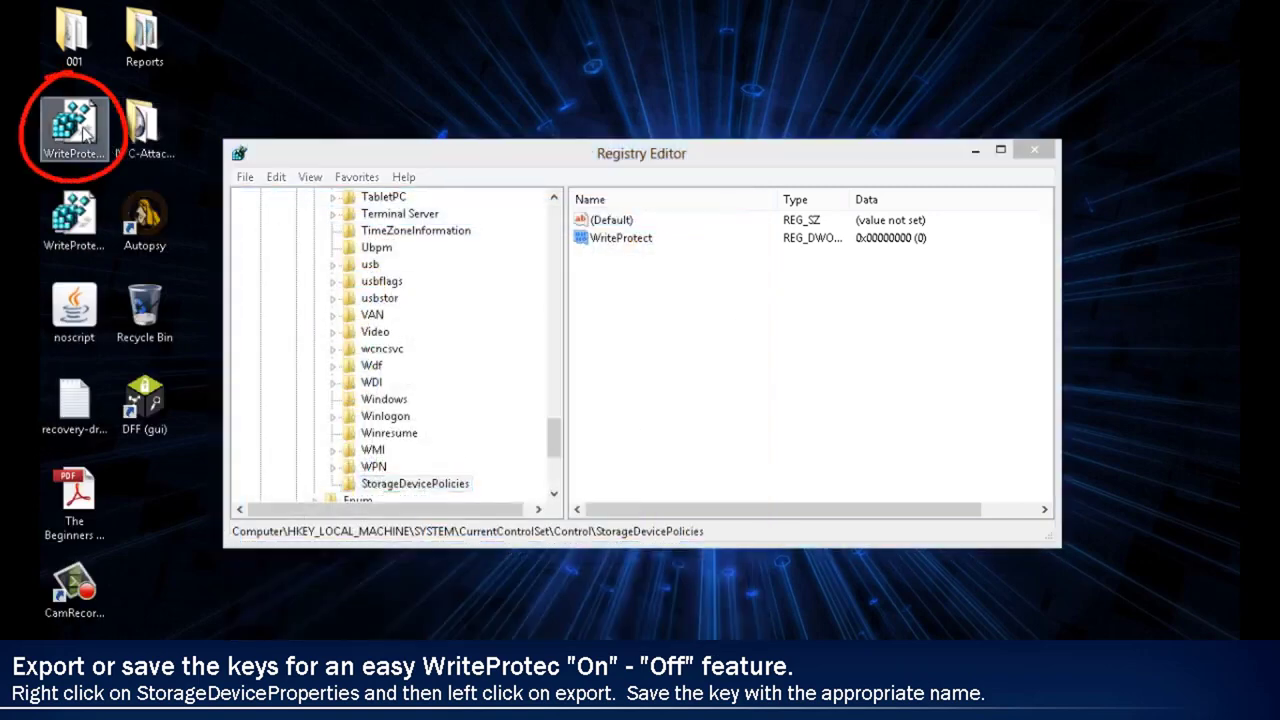
click(82, 212)
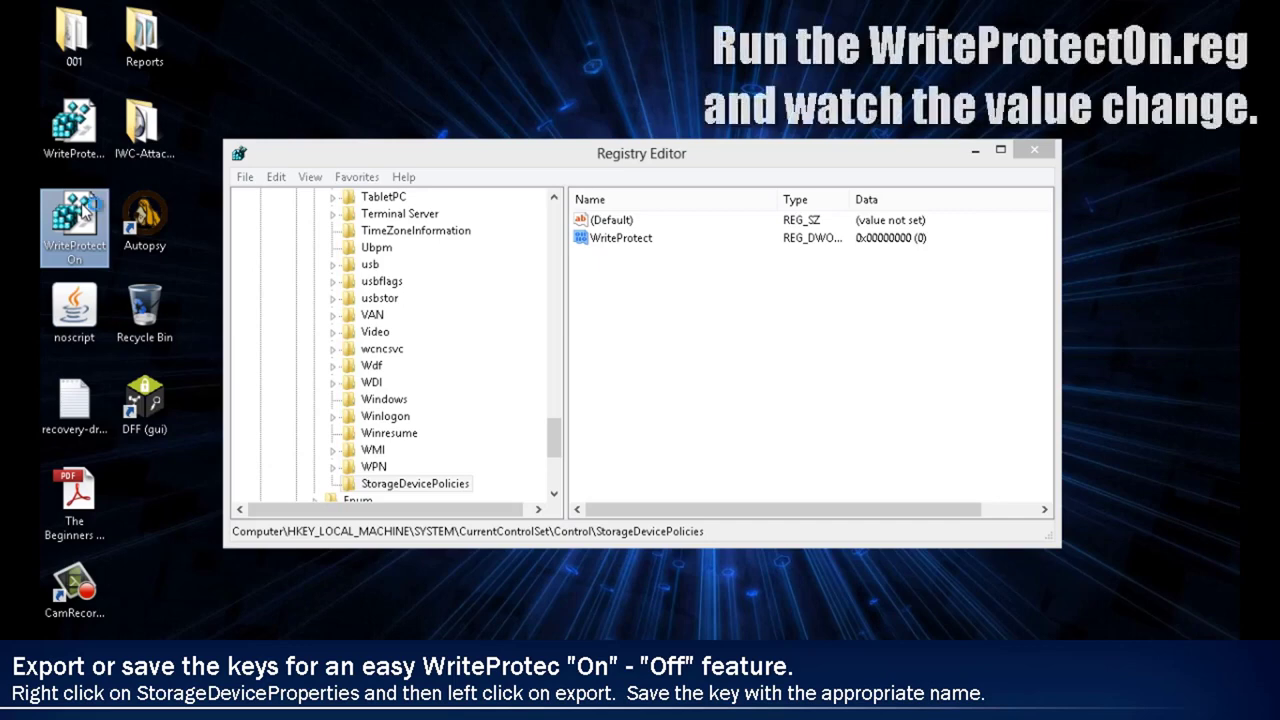
double_click(85, 207)
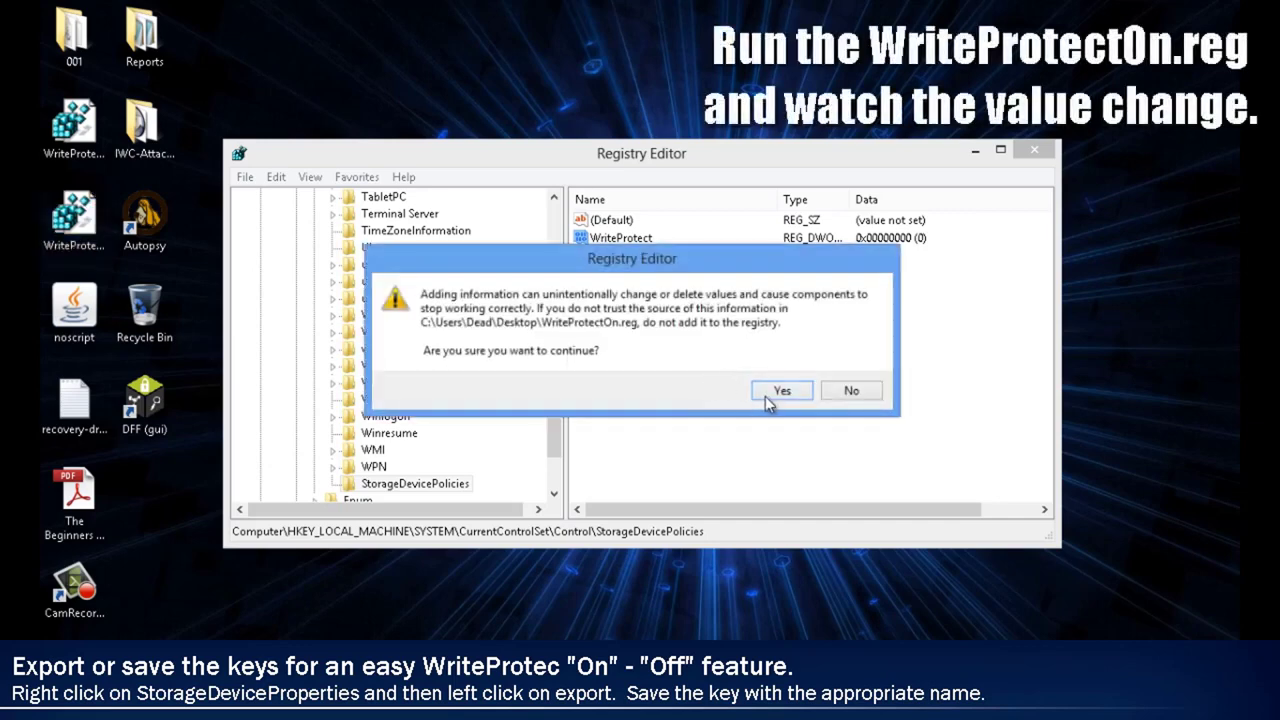
click(779, 391)
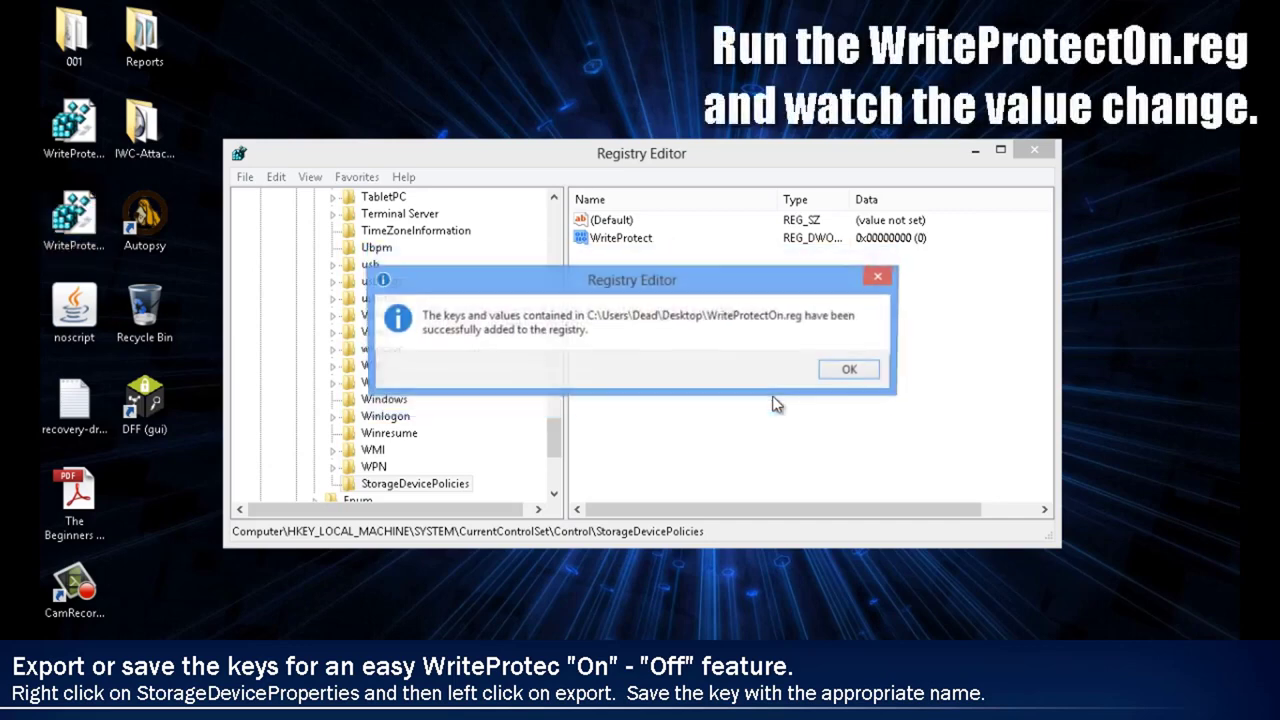
click(846, 371)
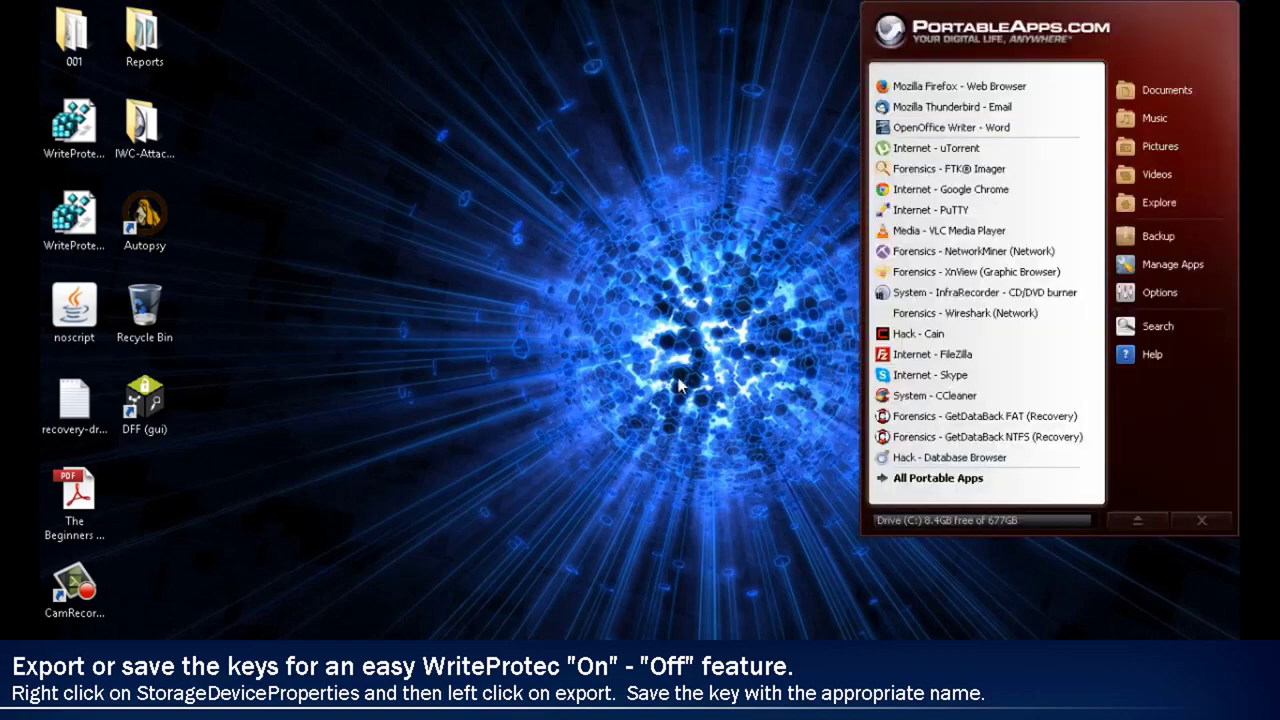
Open FTK Imager and add the physical drive PHYSICALDRIVE1, the Verbatim STORE N GO USB Device, as an evidence item
click(921, 172)
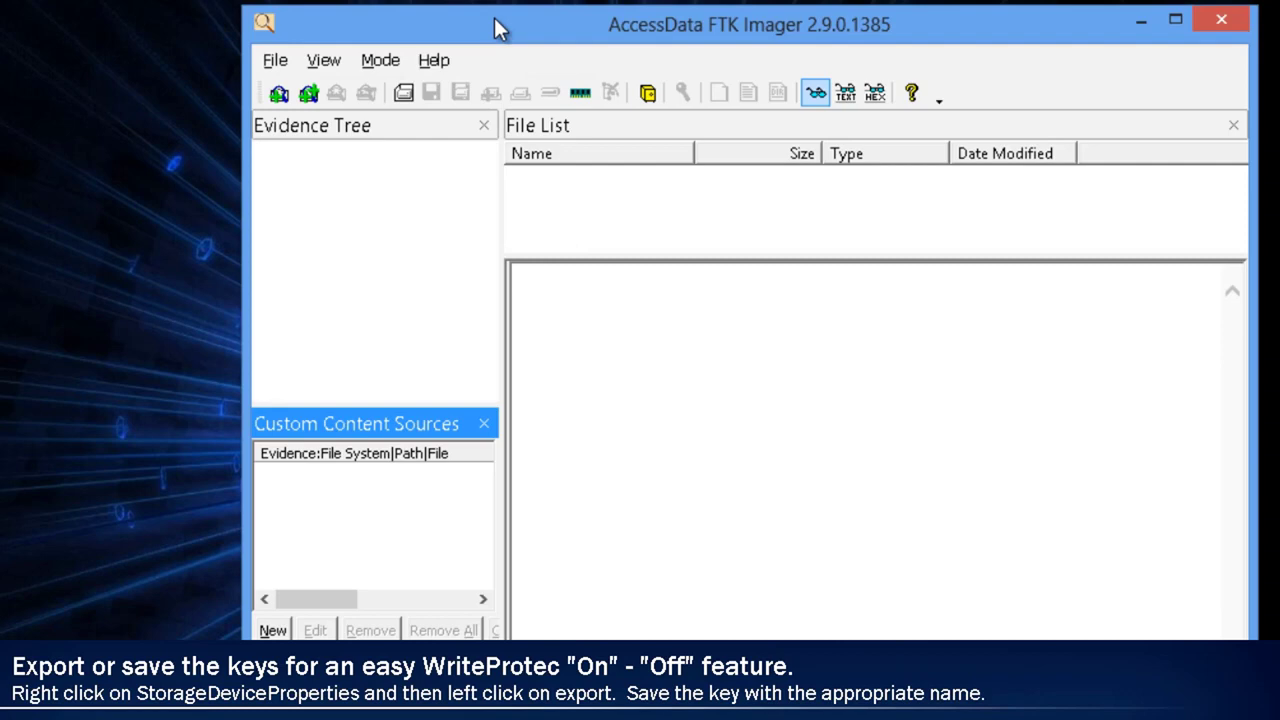
click(276, 62)
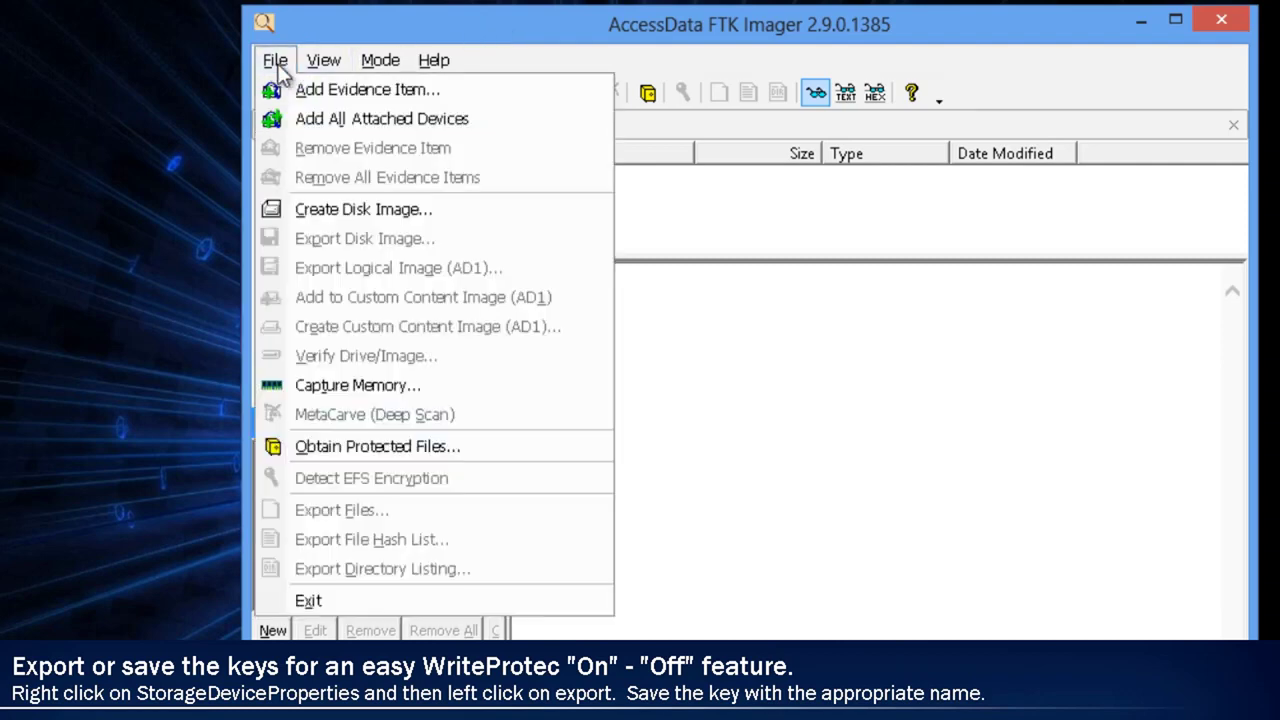
click(344, 89)
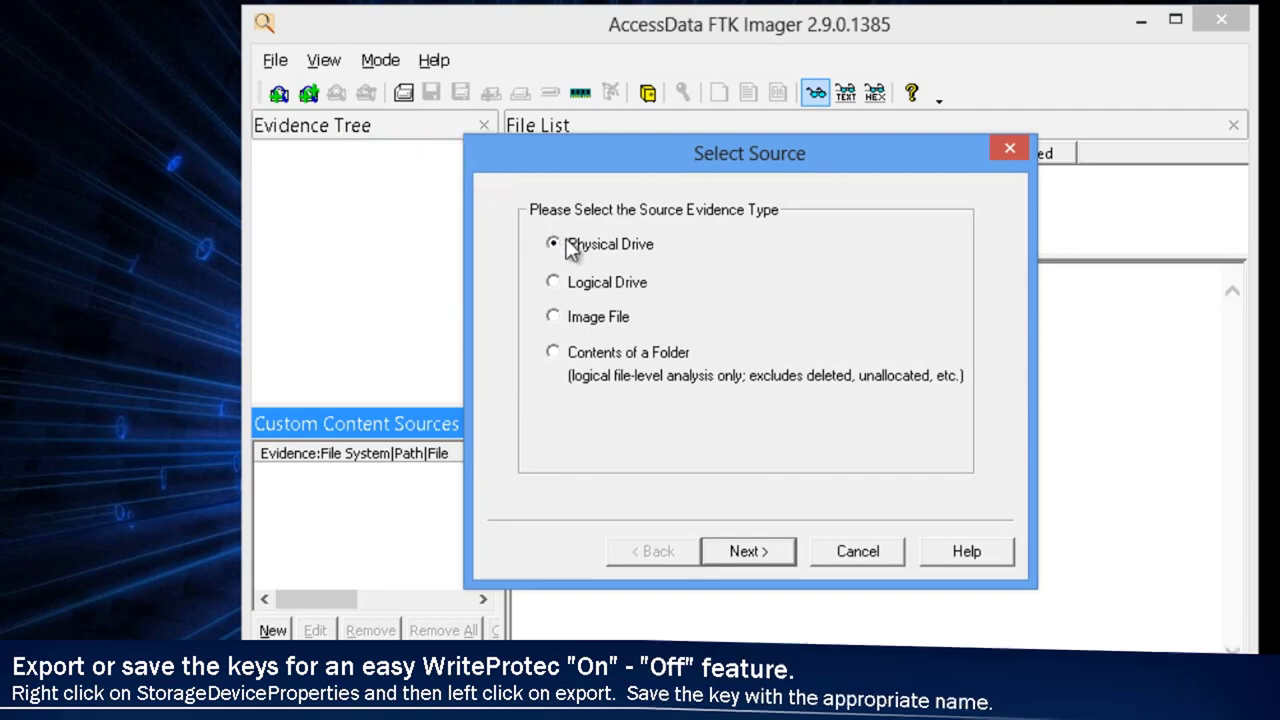
click(737, 556)
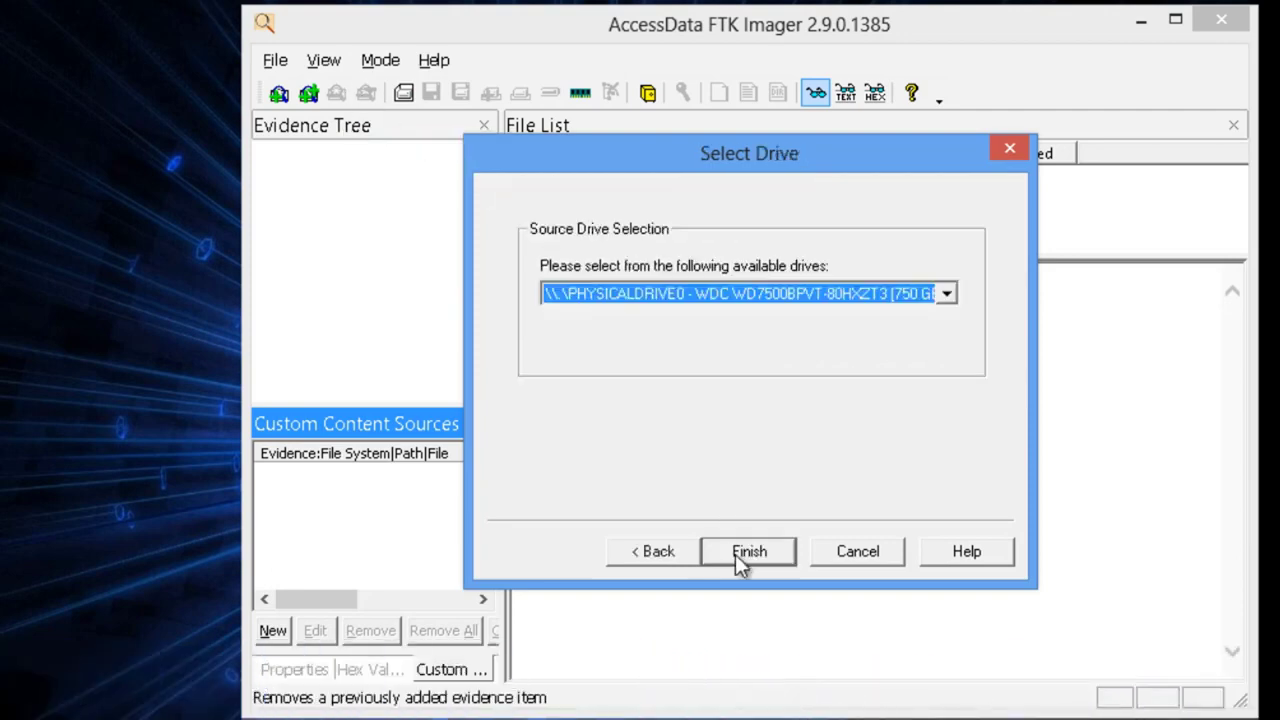
click(672, 294)
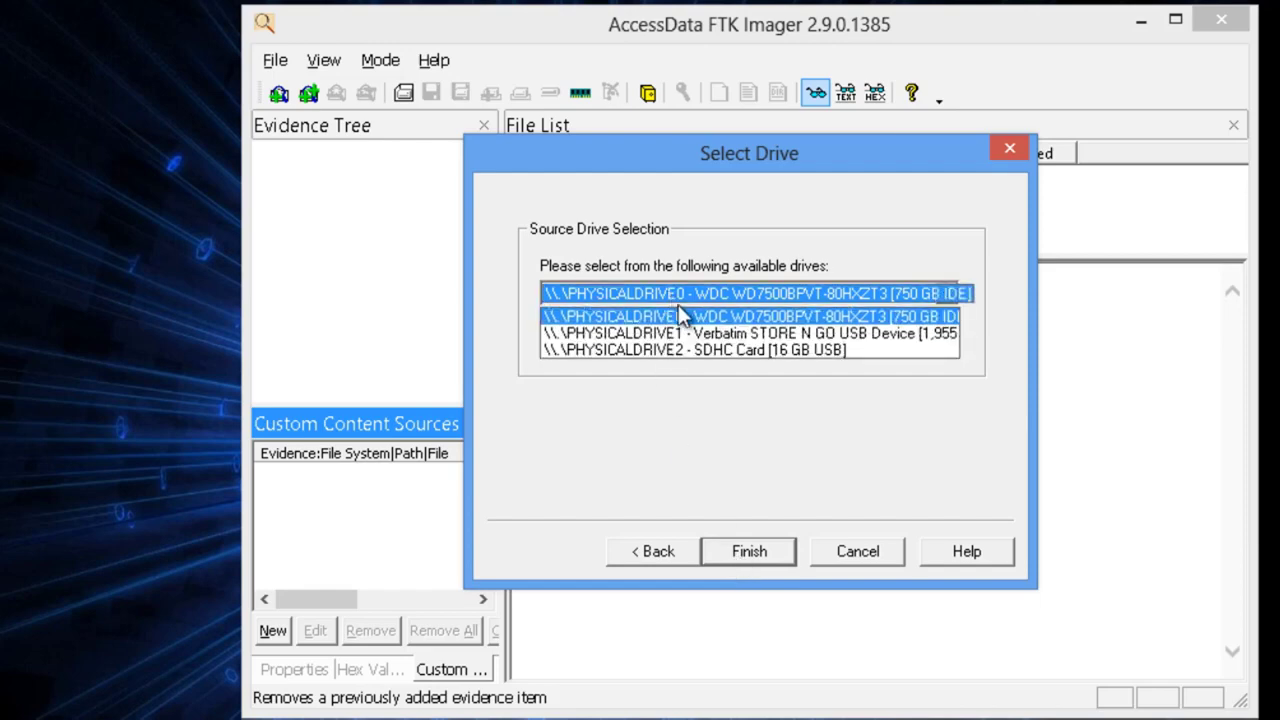
click(724, 334)
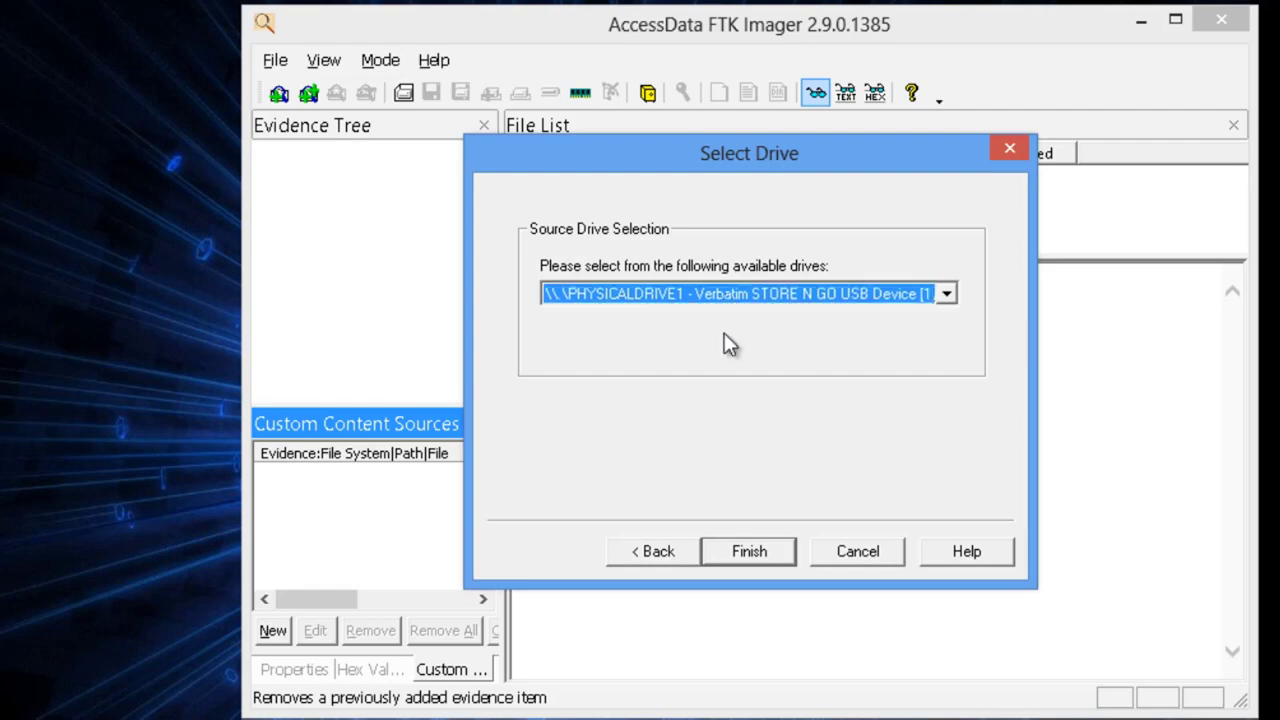
click(766, 558)
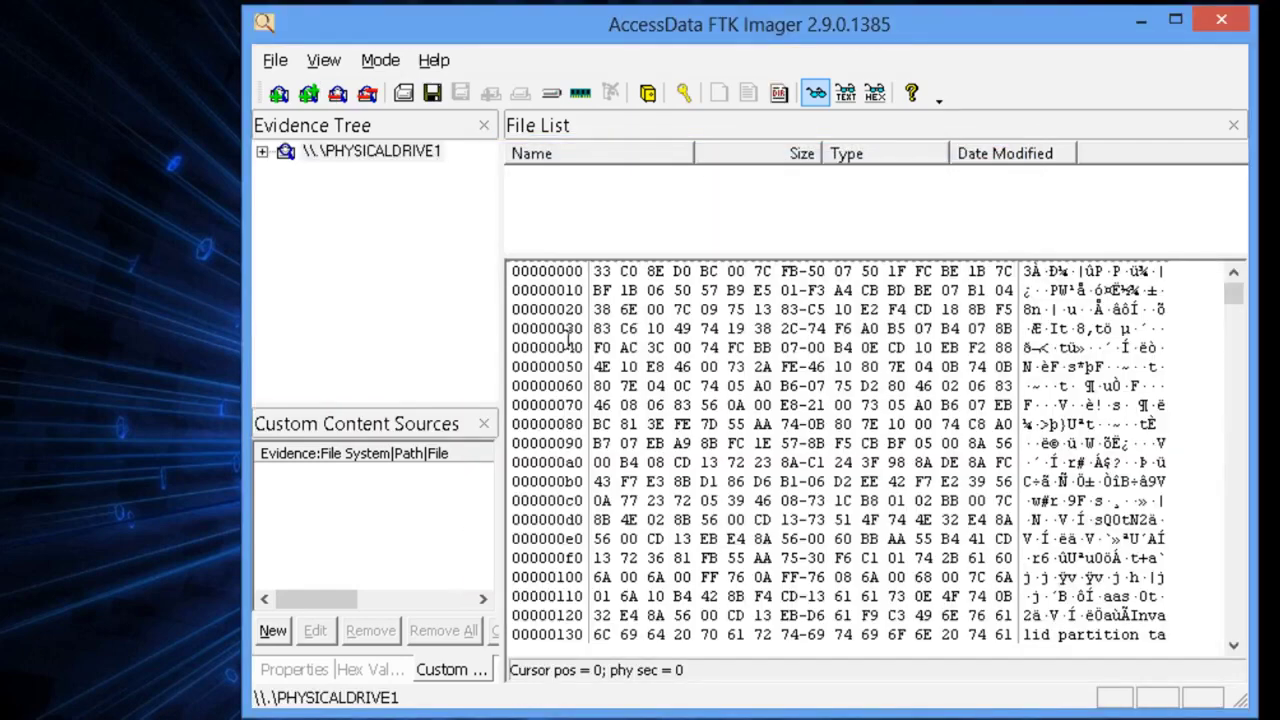
Examine the contents of PHYSICALDRIVE1 down to the root folder of the RECOVERY-DR partition, and collapse the drive again
double_click(371, 151)
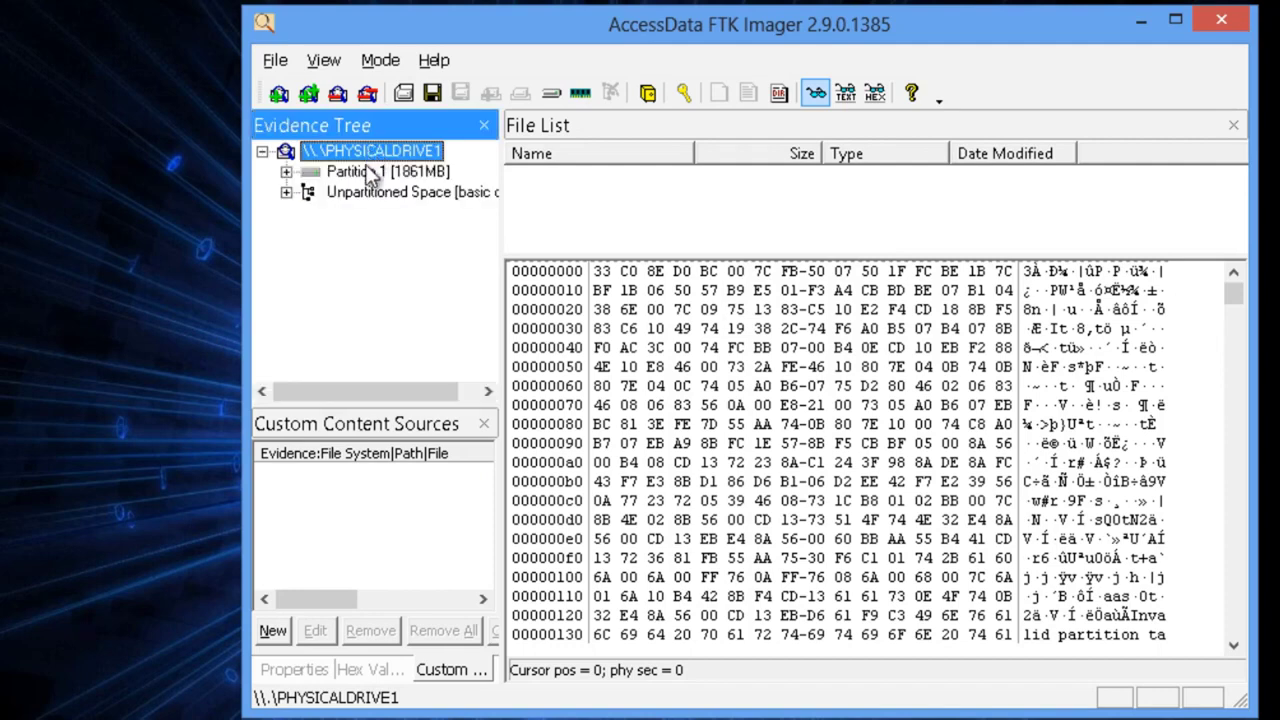
double_click(368, 172)
double_click(365, 191)
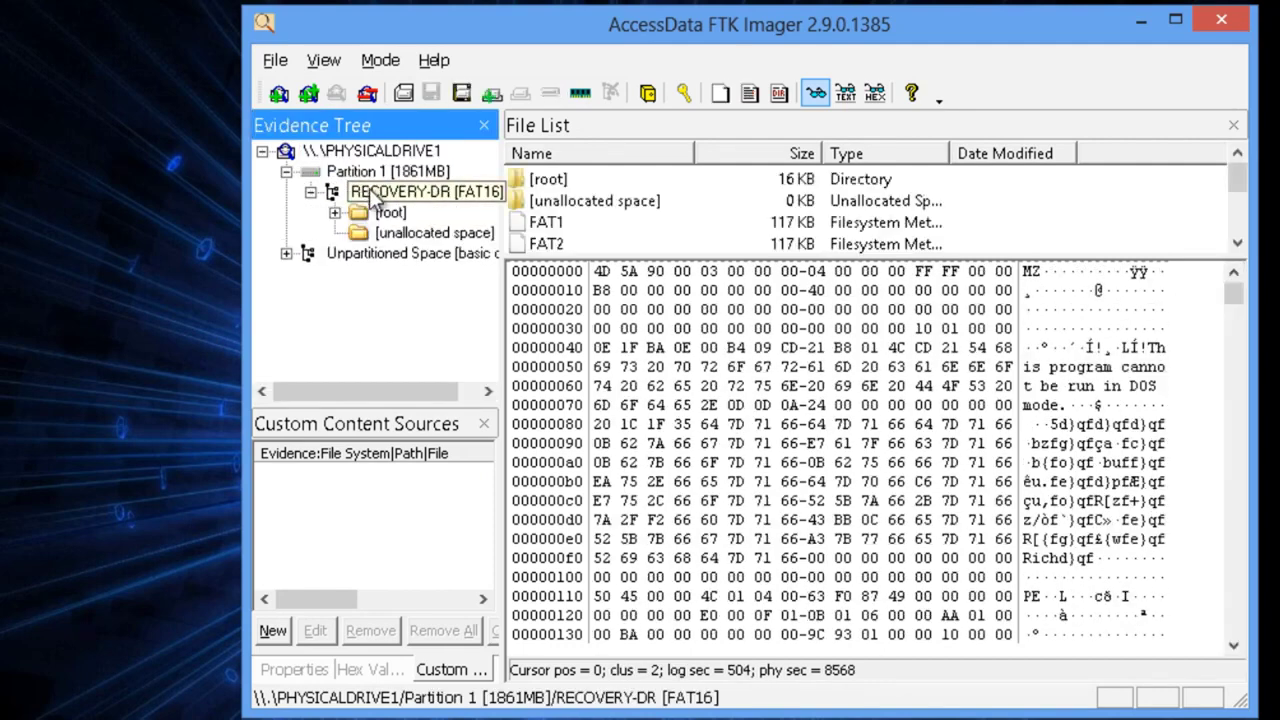
double_click(388, 212)
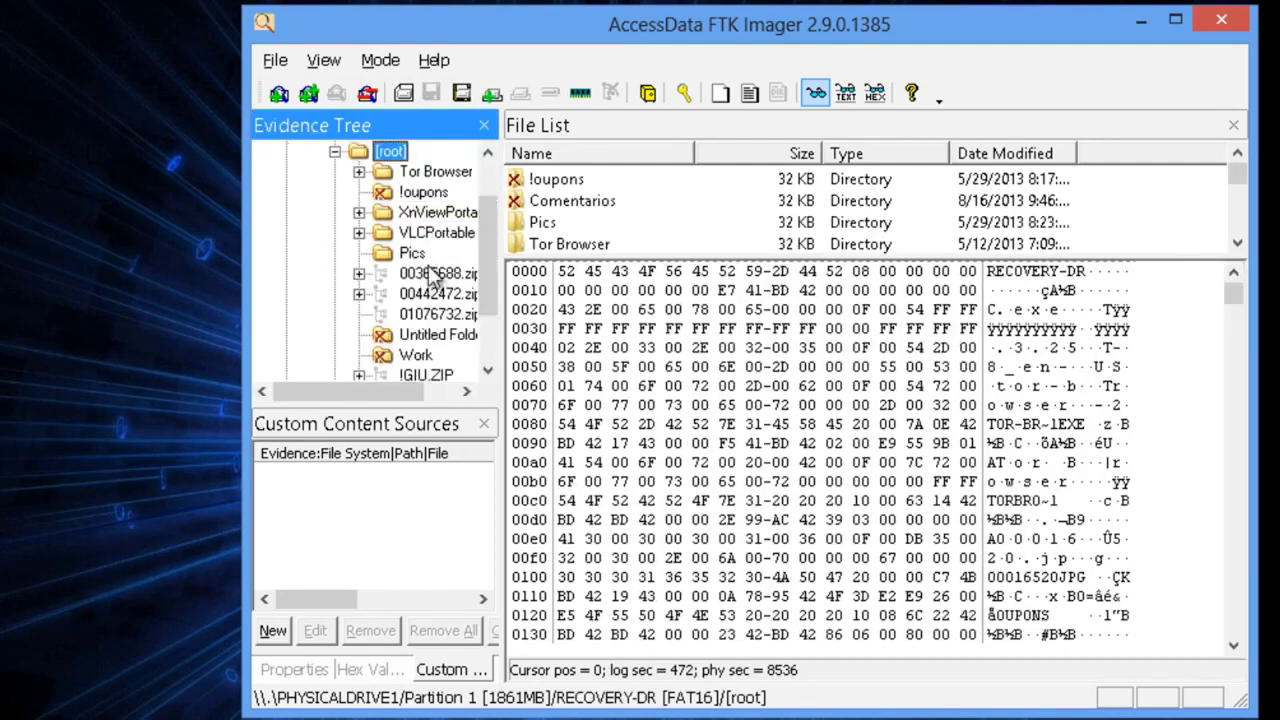
scroll(420, 210, up, 2)
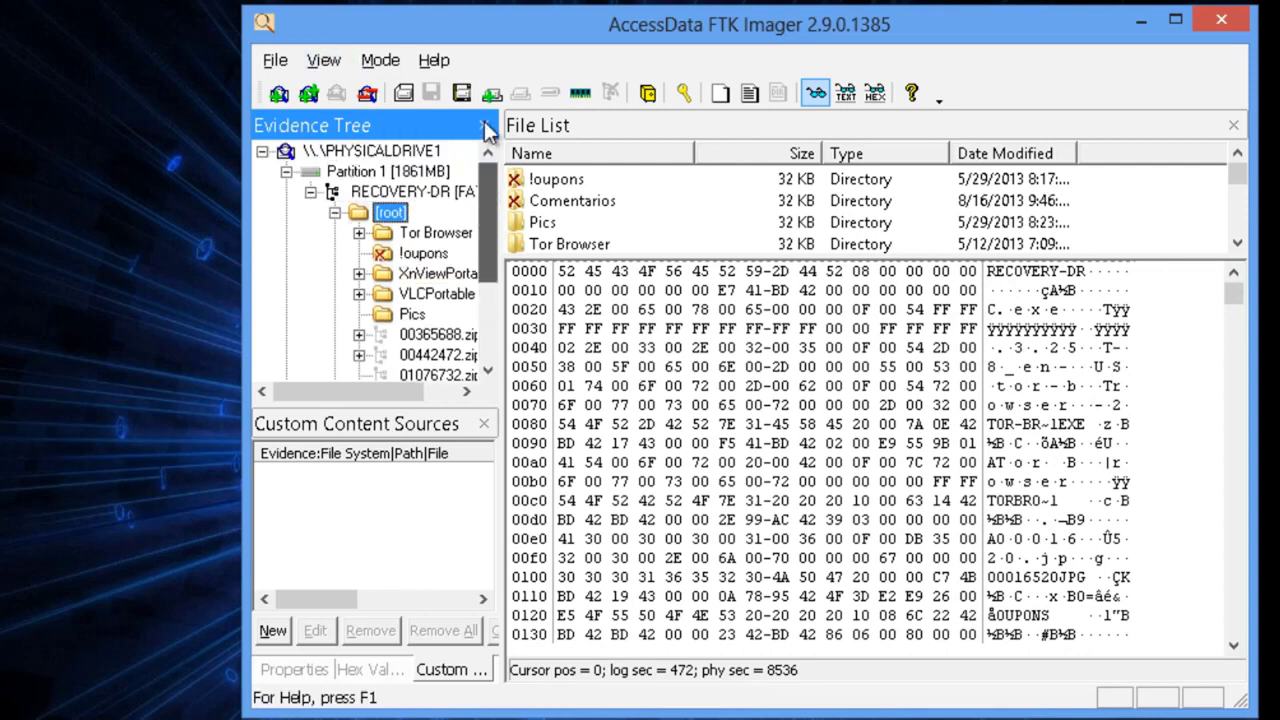
click(262, 151)
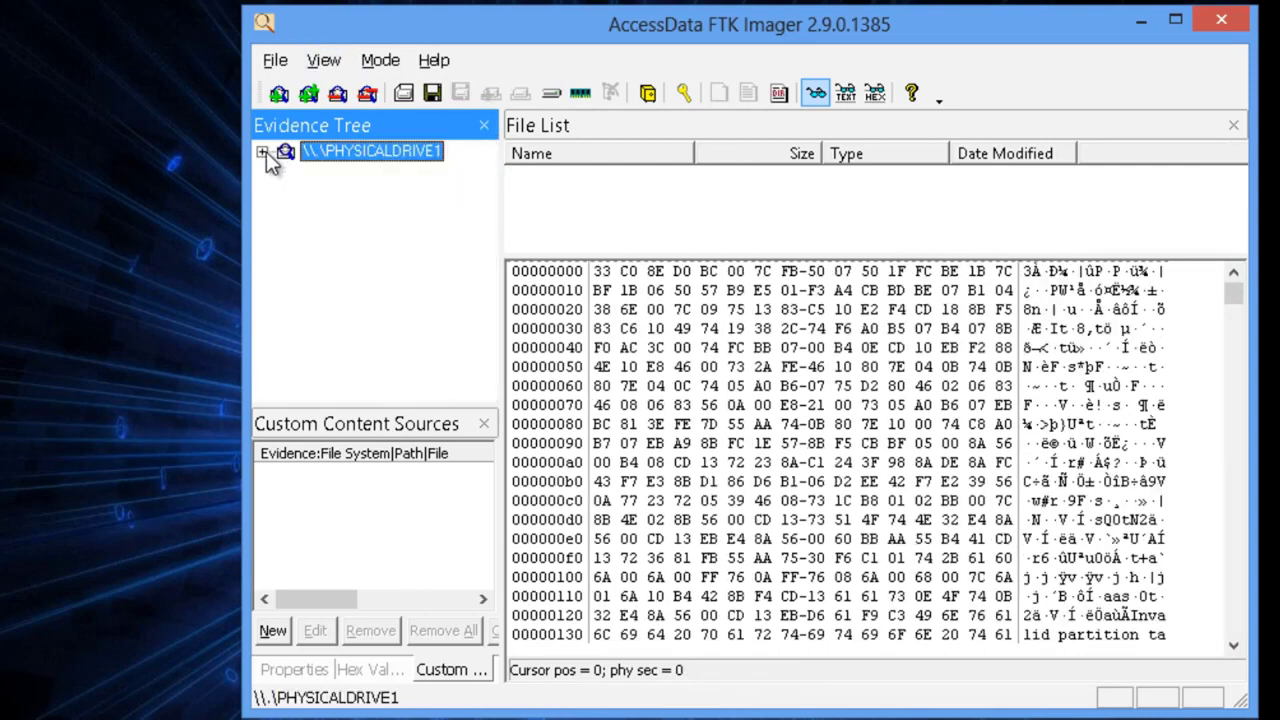
Start a disk image export of PHYSICALDRIVE1 and add a destination with the Raw (dd) image type
right_click(327, 155)
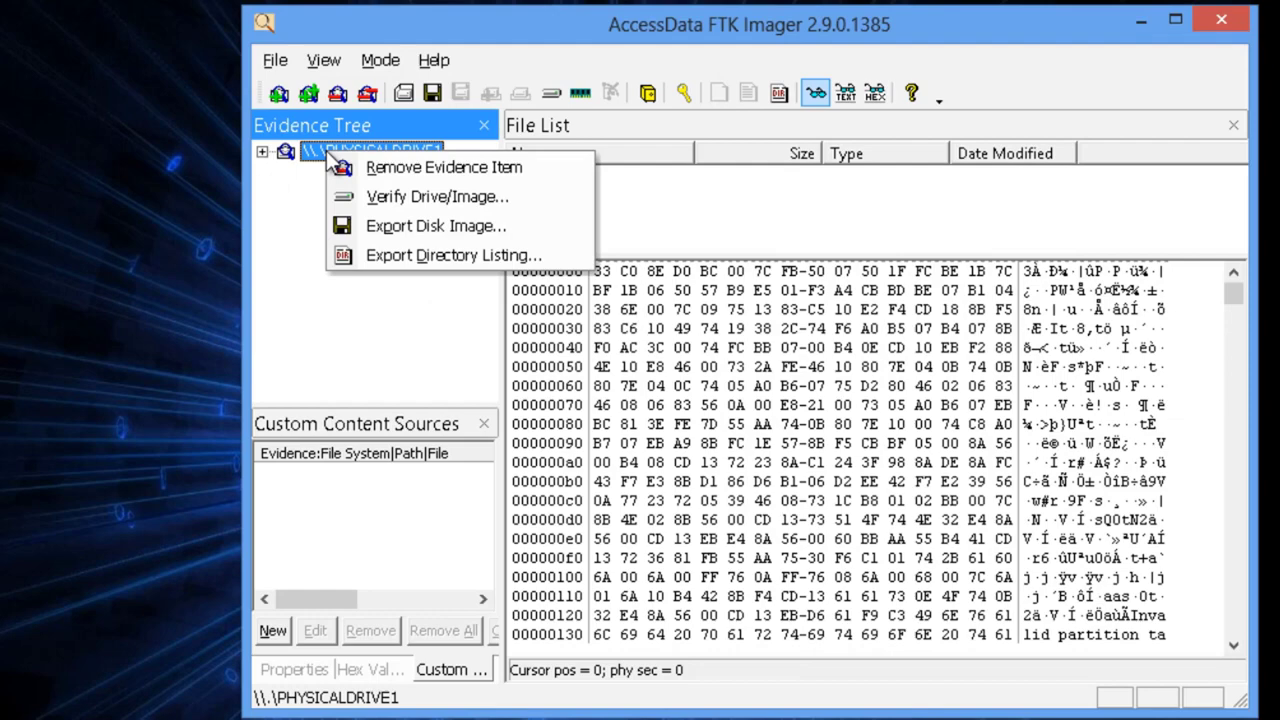
click(383, 226)
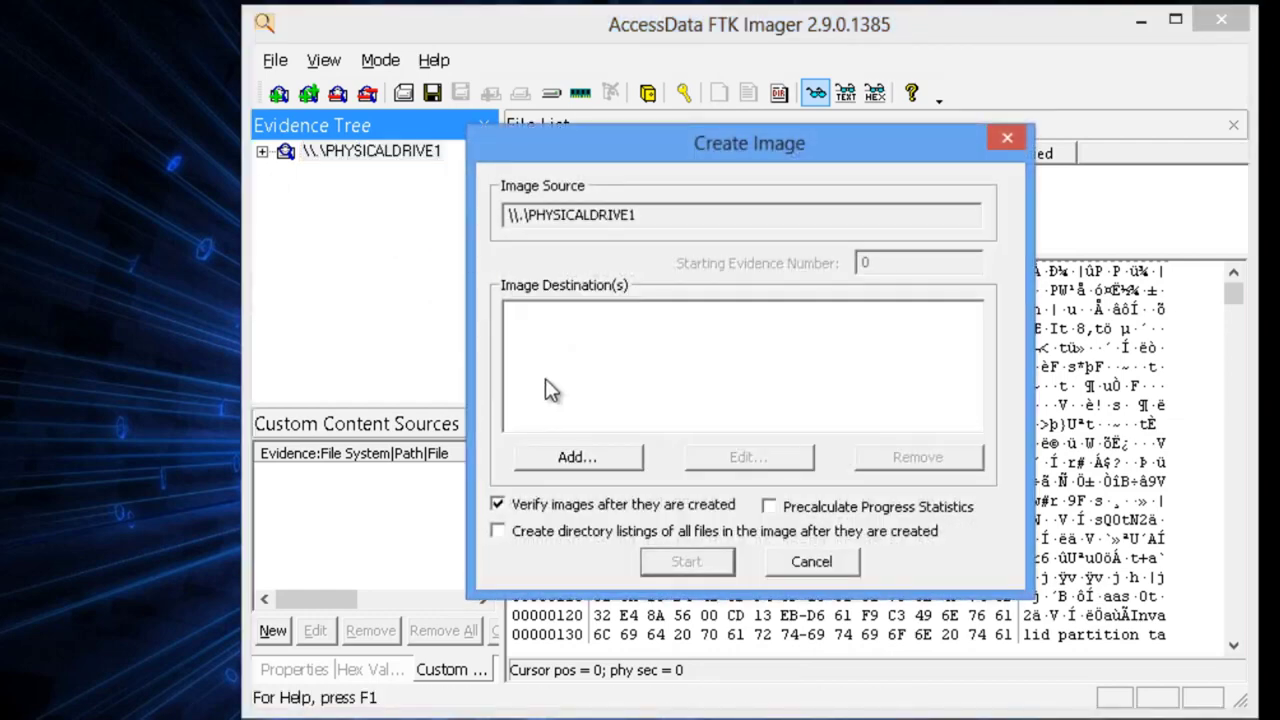
click(562, 452)
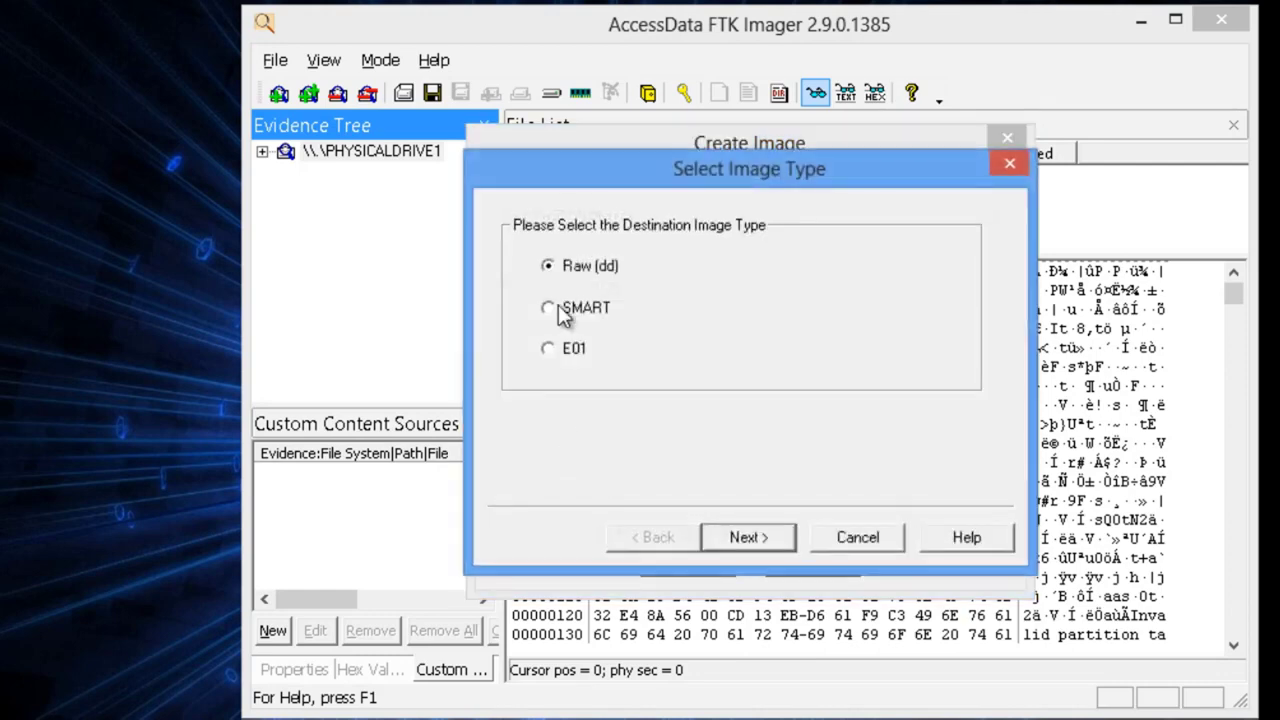
click(789, 540)
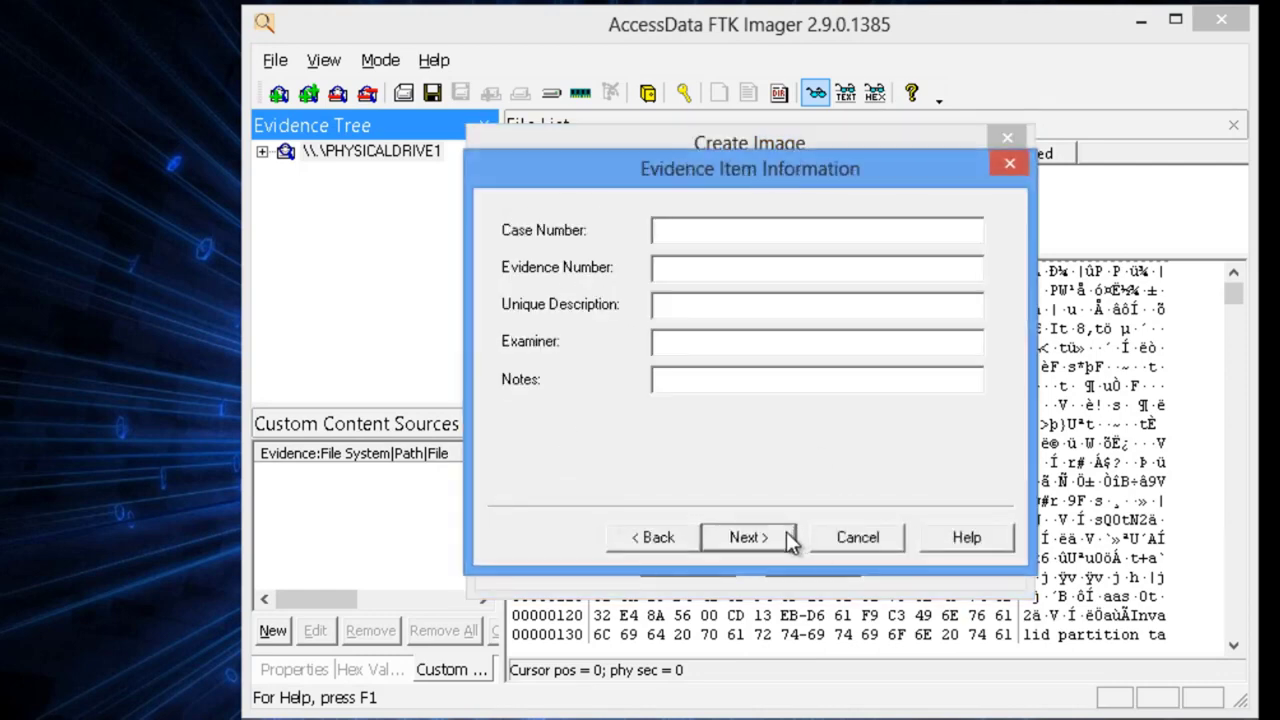
Fill in the evidence details with case number 001, evidence number 001, description "evidence drive for demo" and the examiner's full name
text(001)
key(Tab)
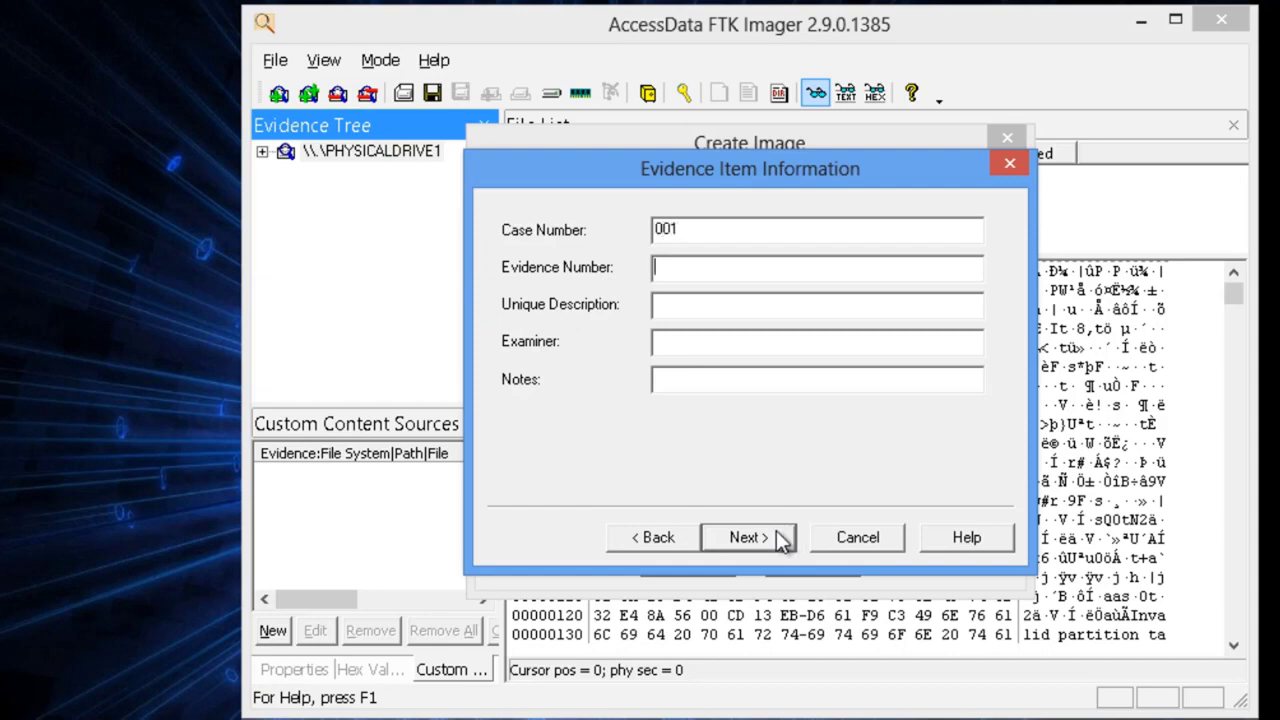
text(001)
key(Tab)
text(evidence dr)
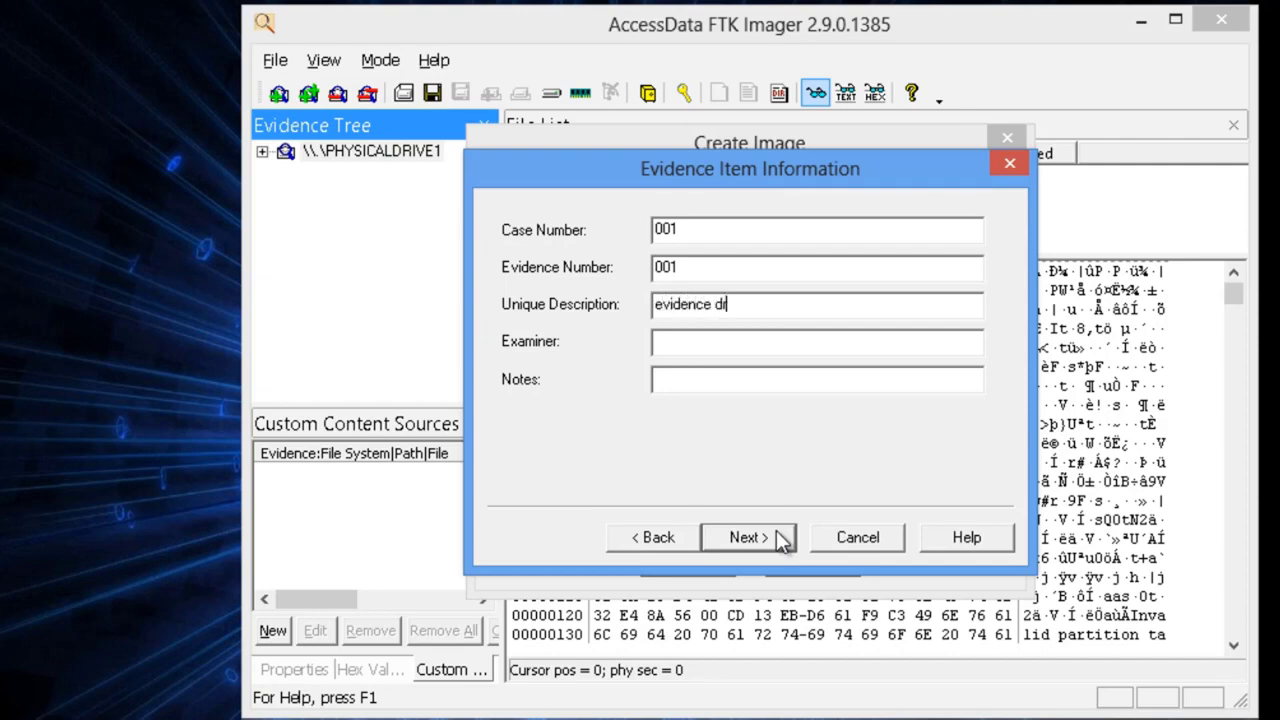
text(ive for d)
text(emoJeremy)
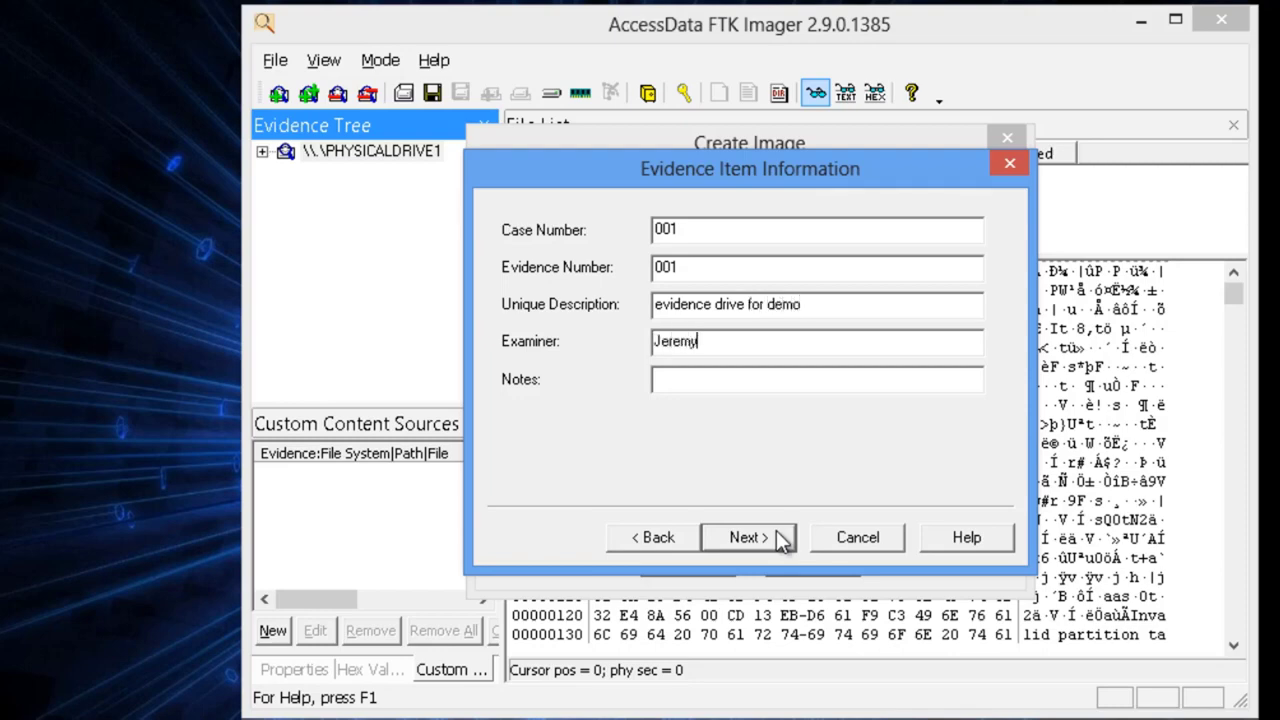
text( Martin)
key(Tab)
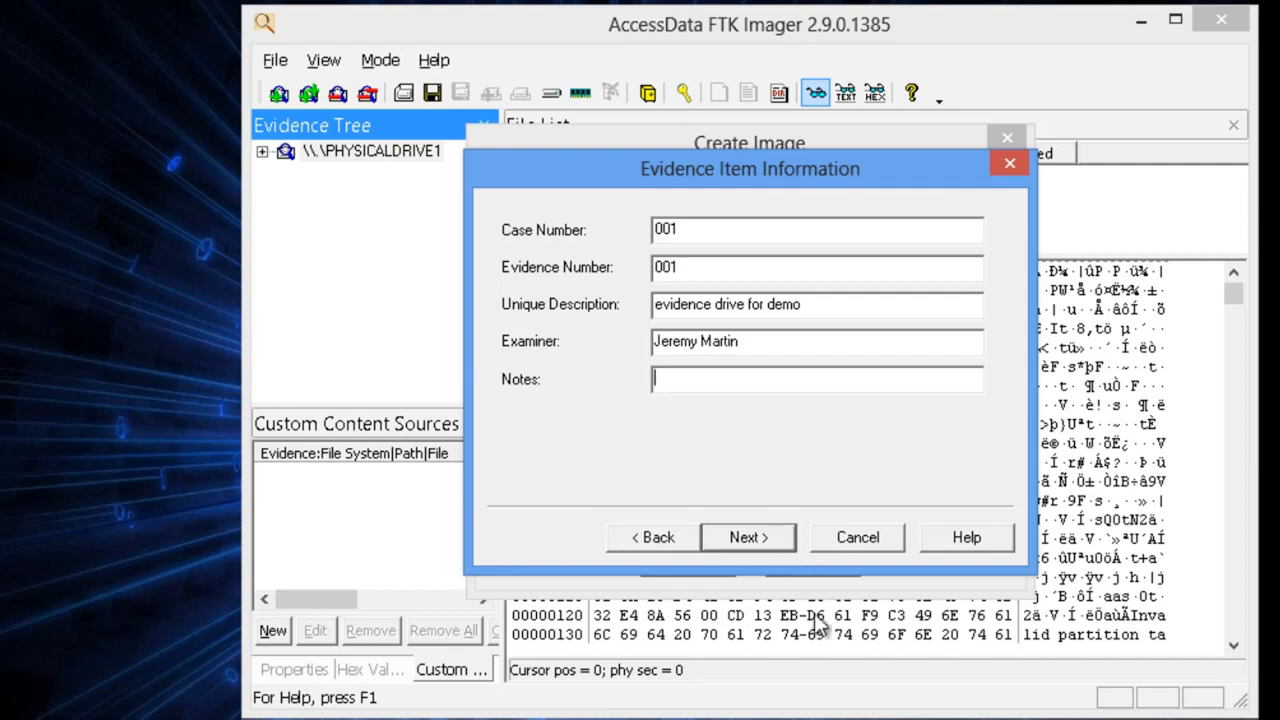
click(789, 547)
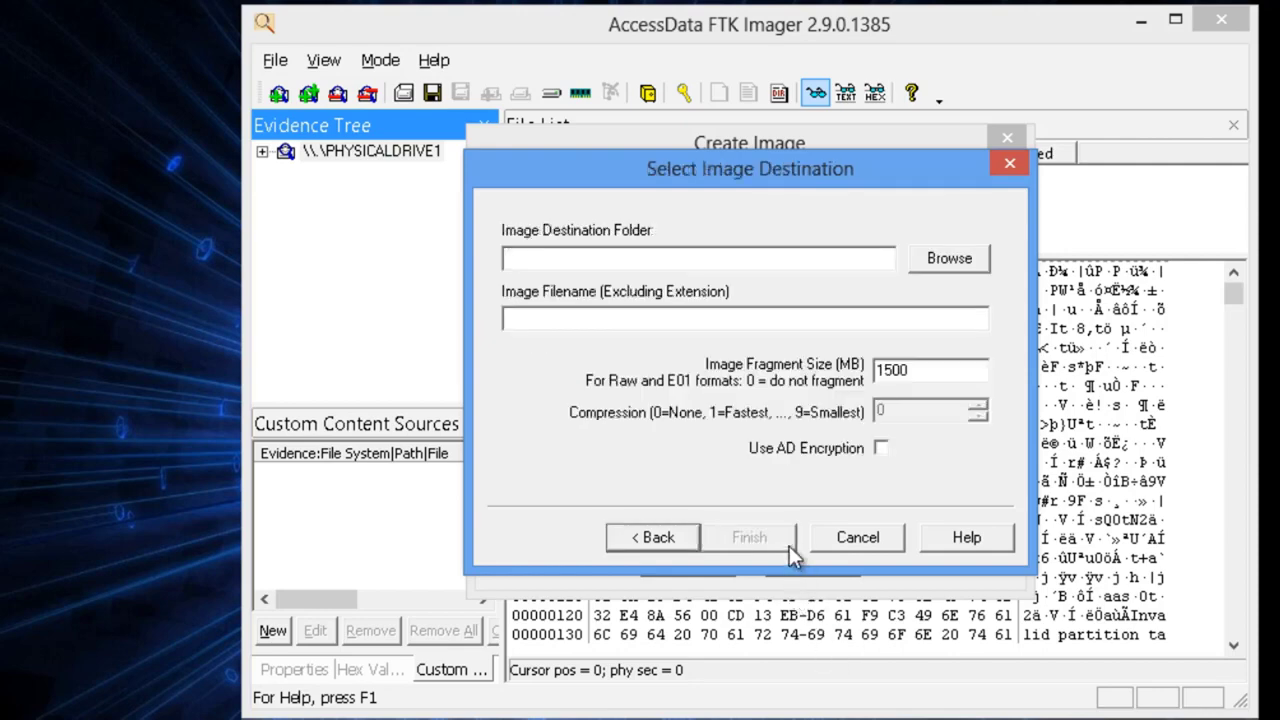
Set the image destination folder to the Desktop and the image filename to Forensic-Recovery
click(940, 258)
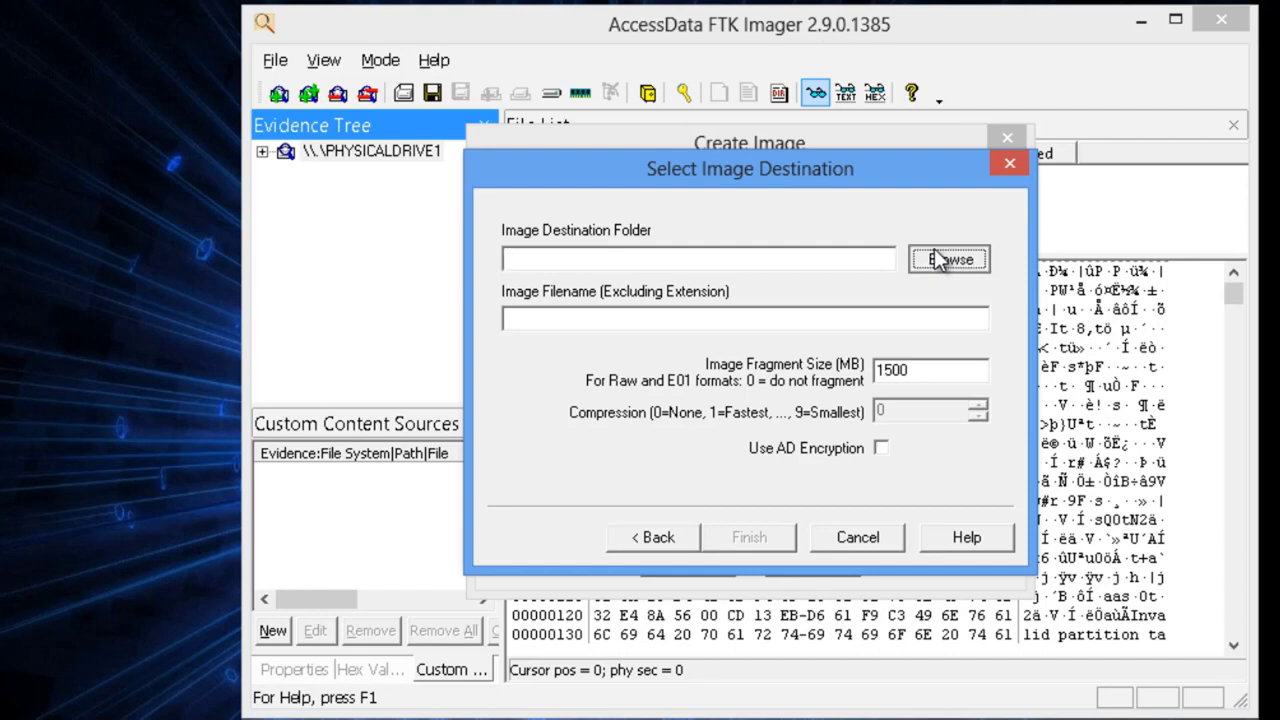
click(641, 286)
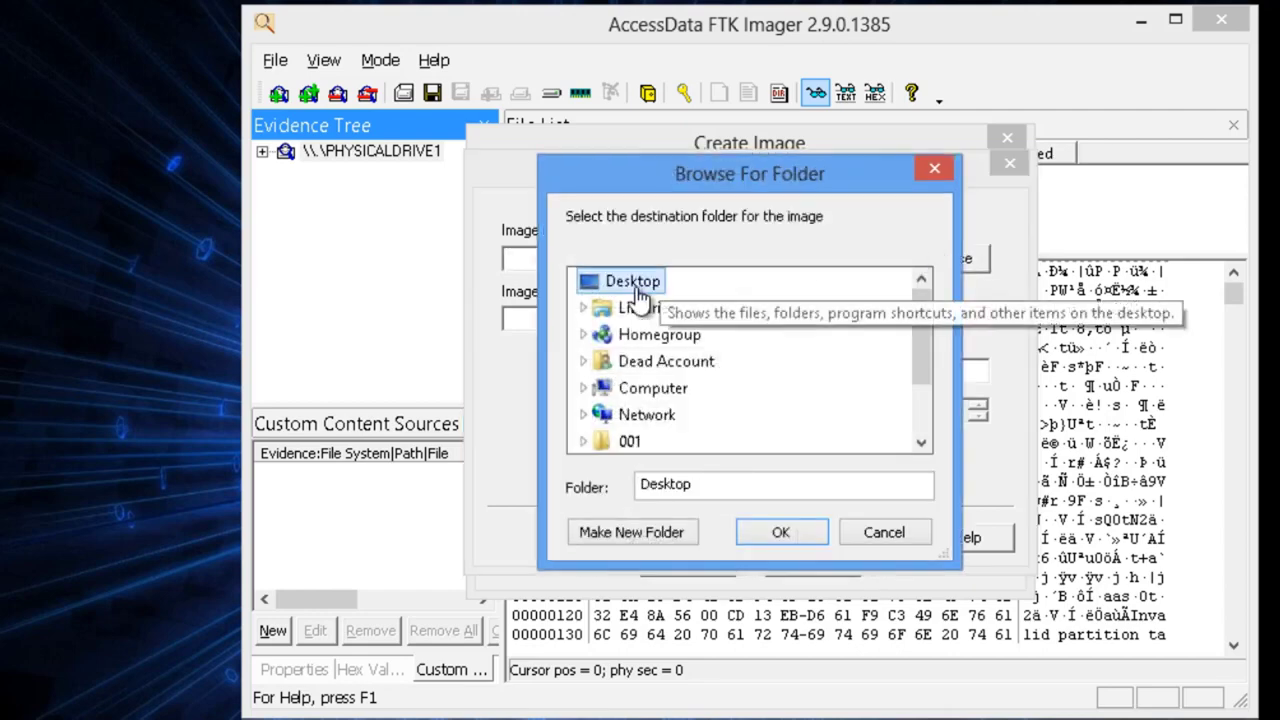
click(766, 534)
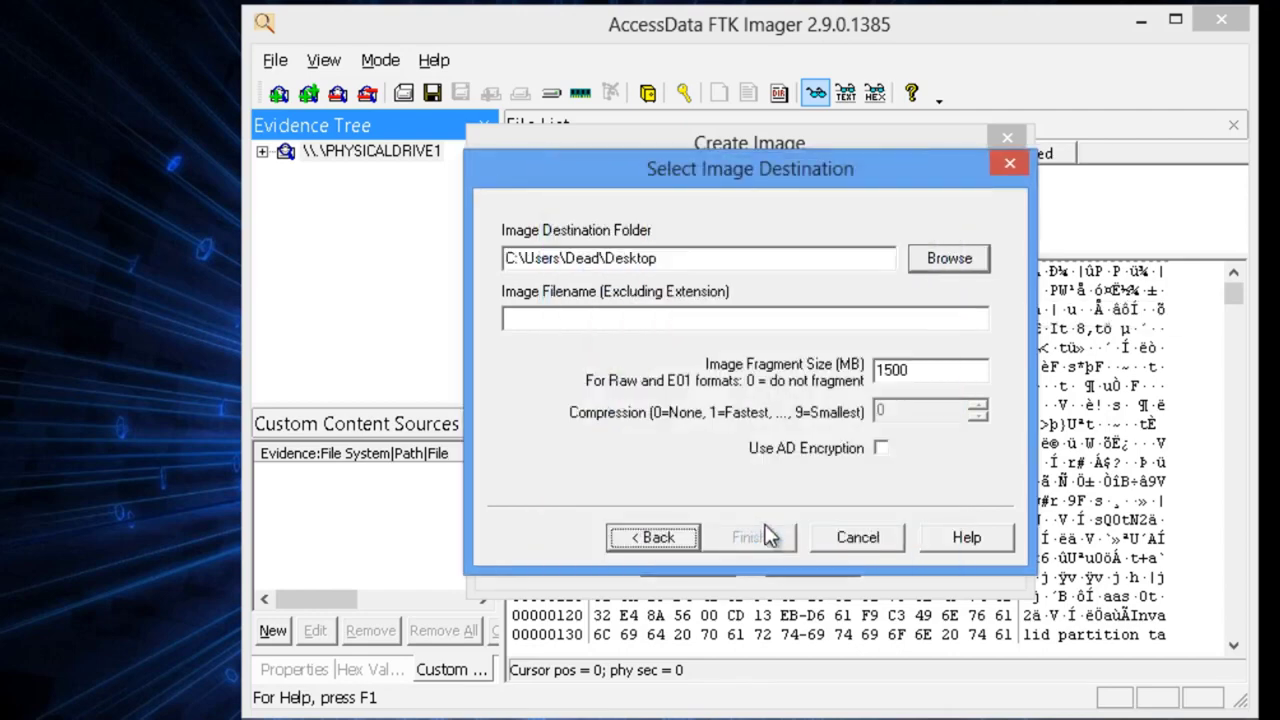
click(686, 316)
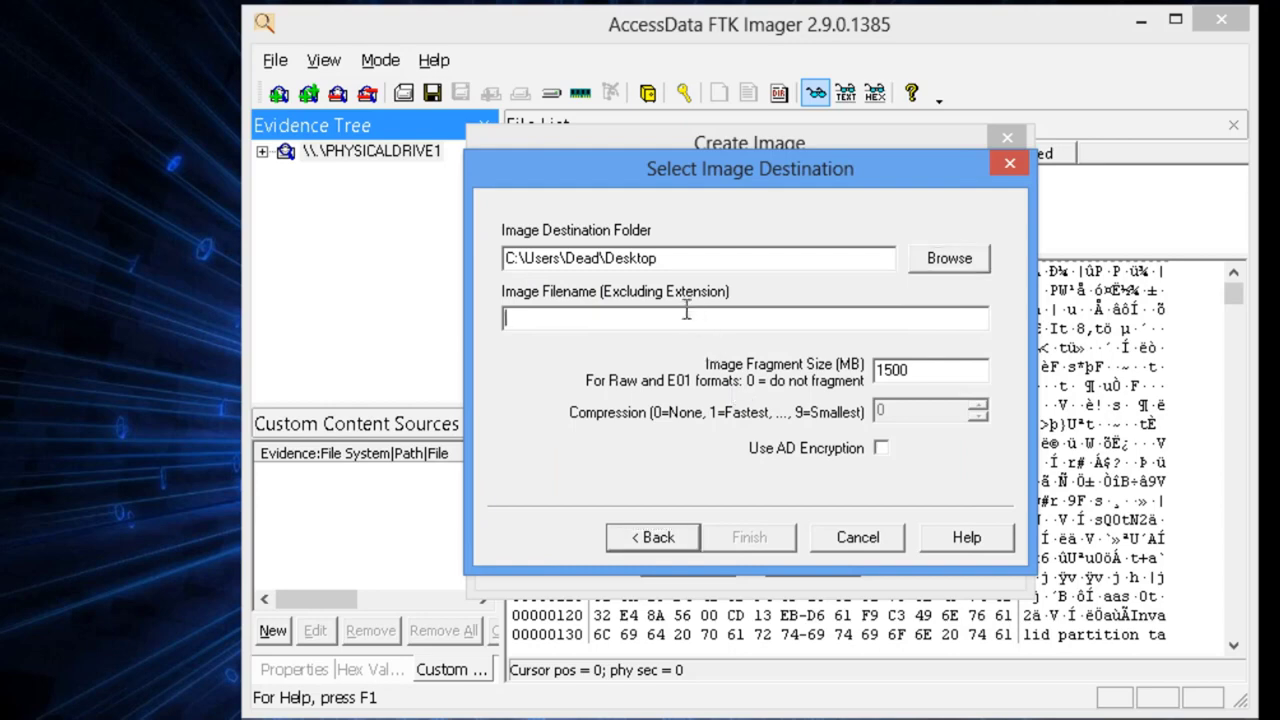
text(Forensic)
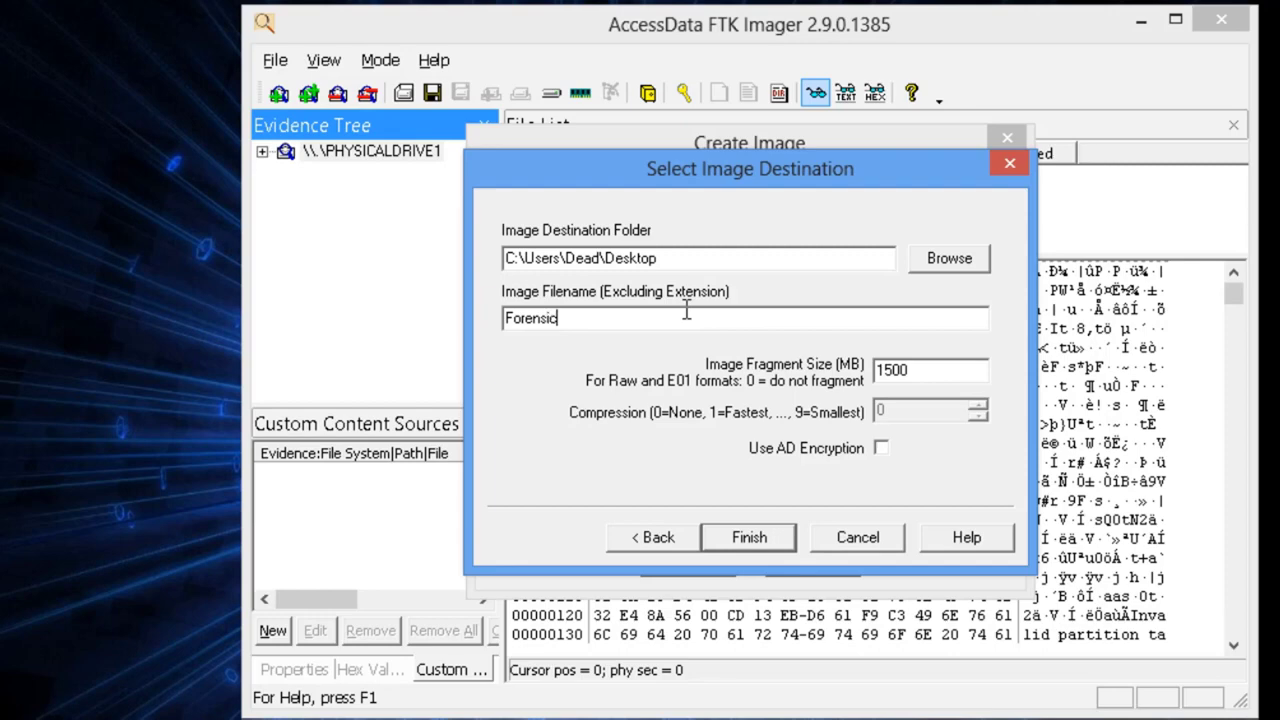
text(-Recovery)
Set the image fragment size to 0 MB and finish the image destination setup
click(948, 370)
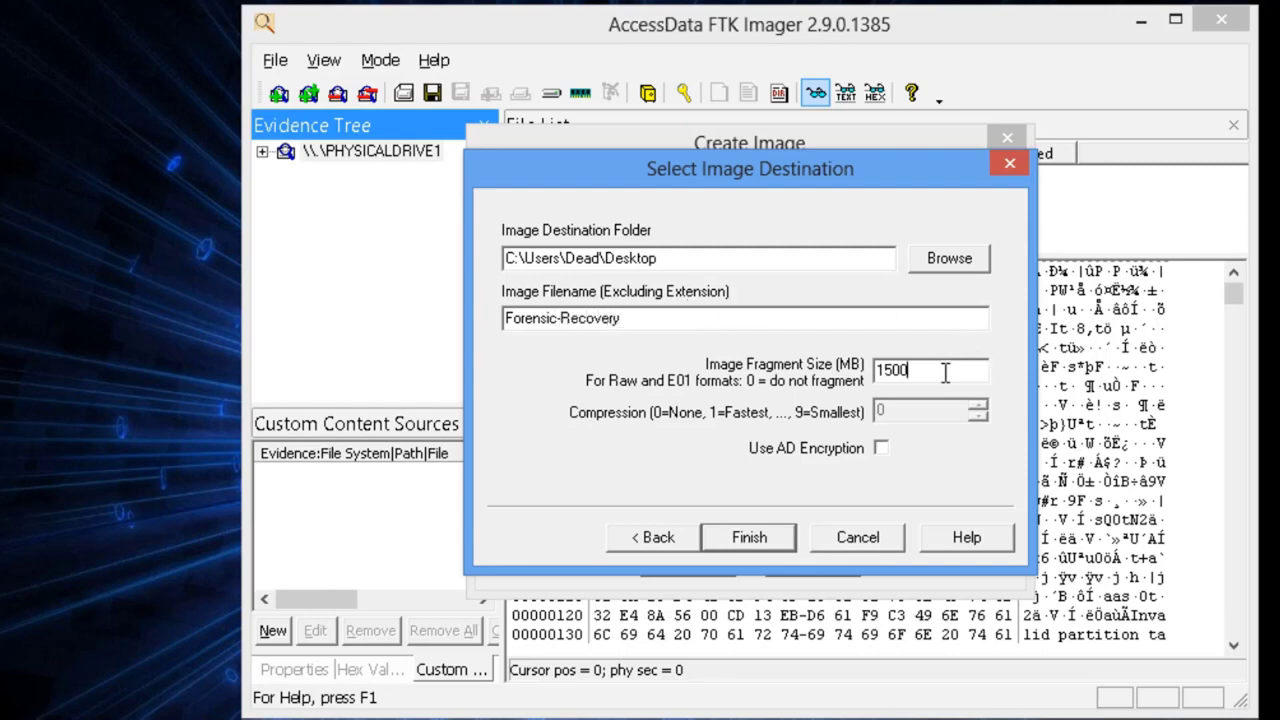
drag(907, 371, 849, 372)
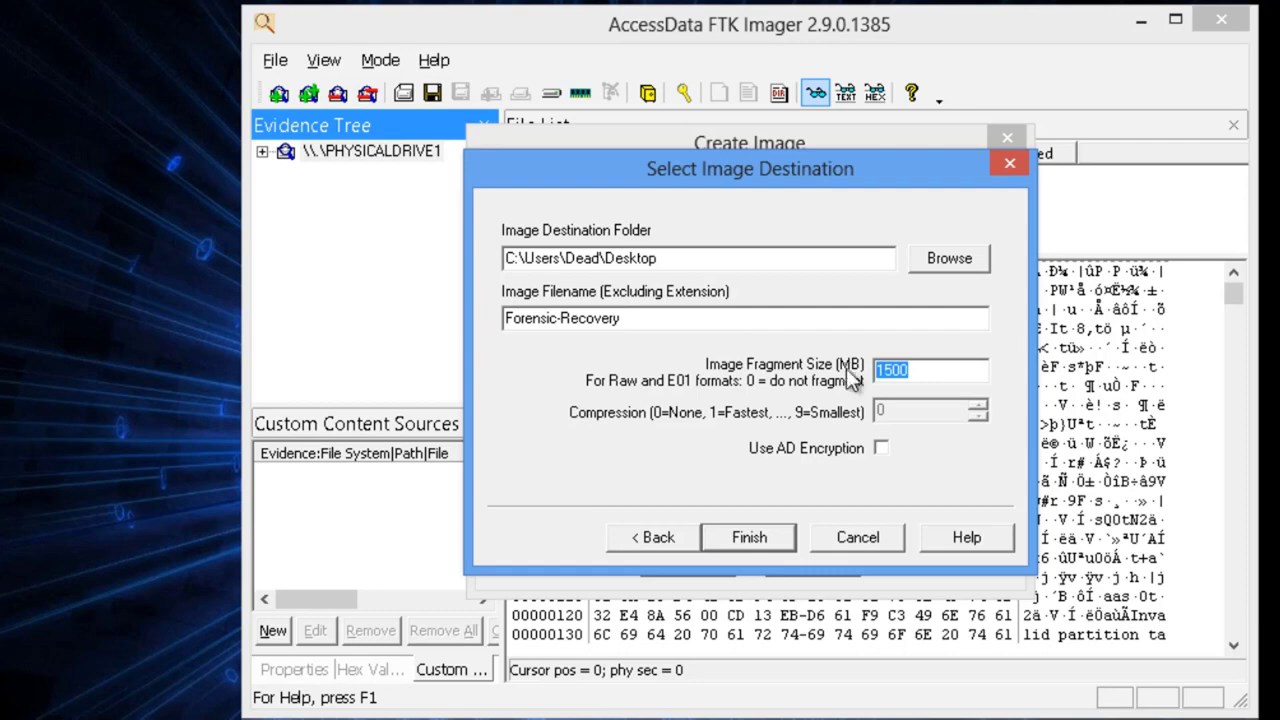
text(0)
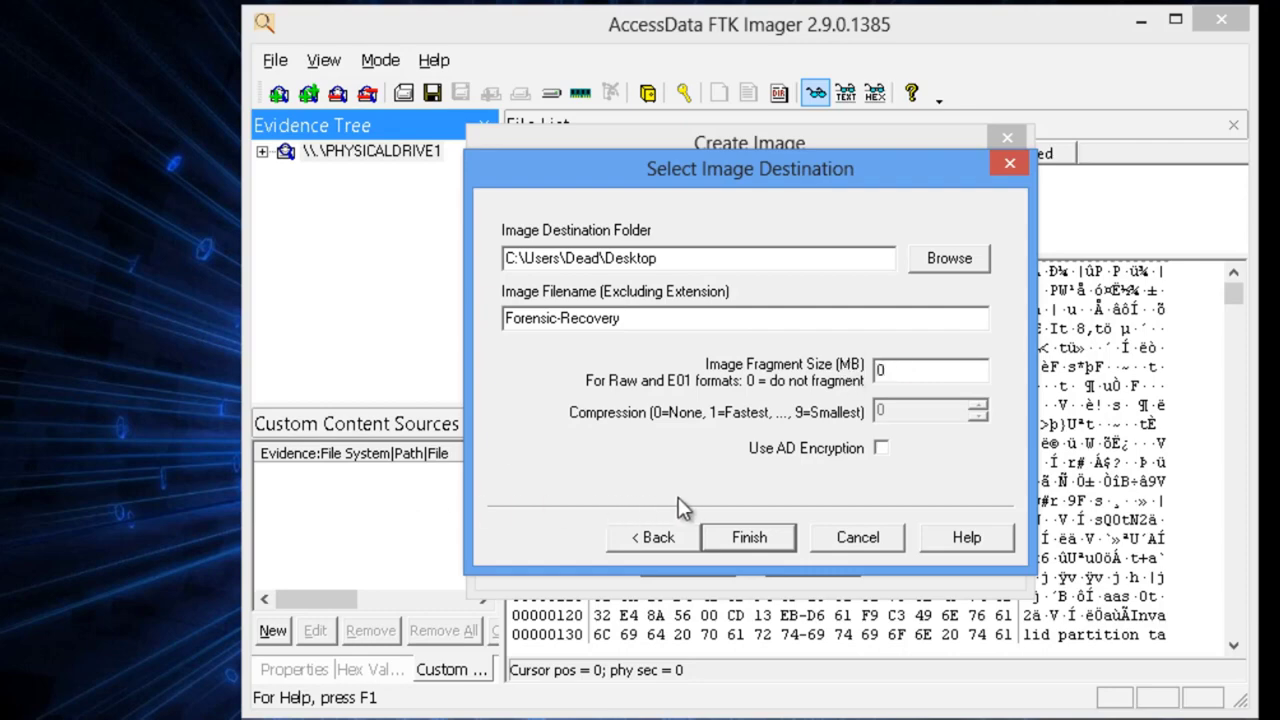
click(740, 535)
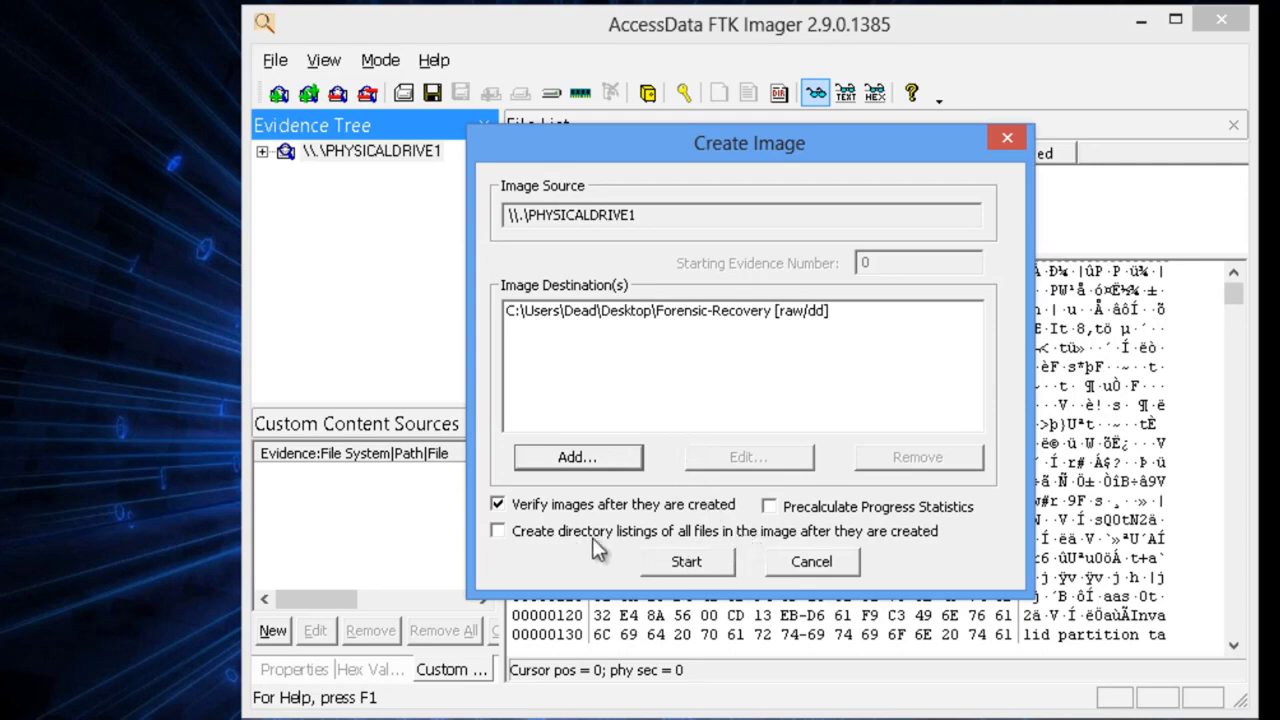
Create the image with directory listings of all its files enabled, and close the verification, listing and progress windows
click(499, 533)
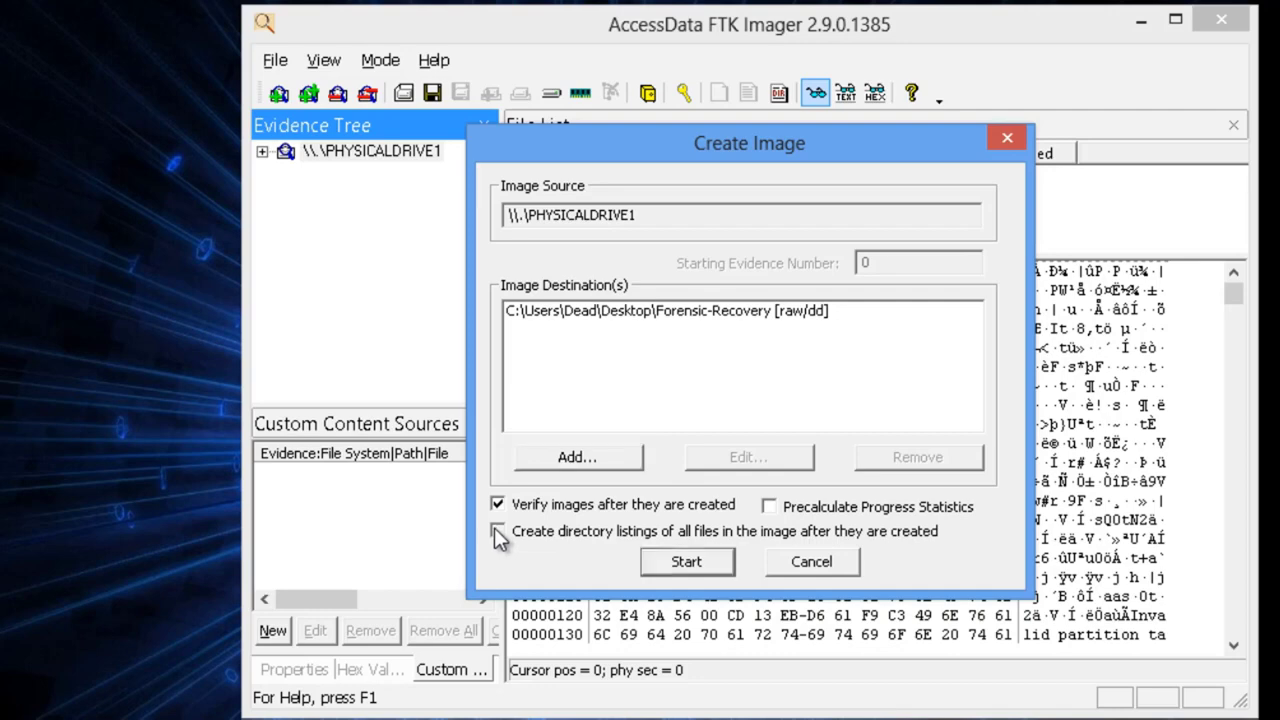
click(674, 564)
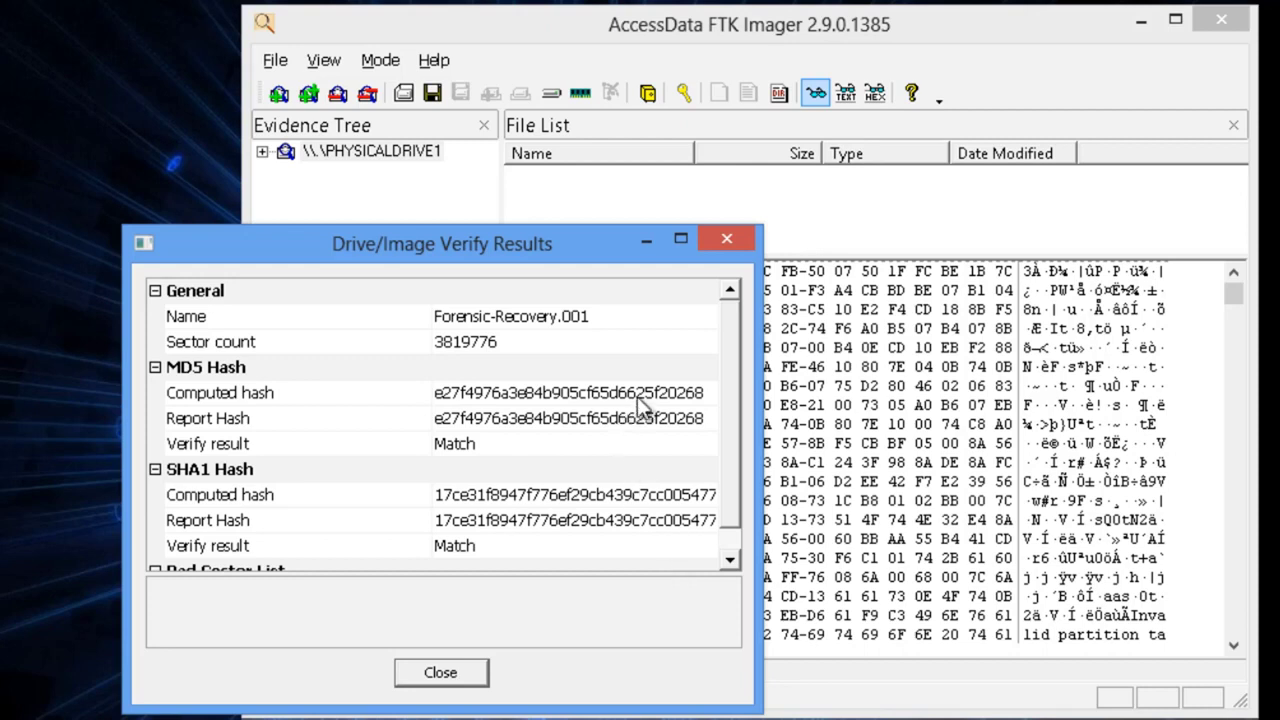
click(444, 672)
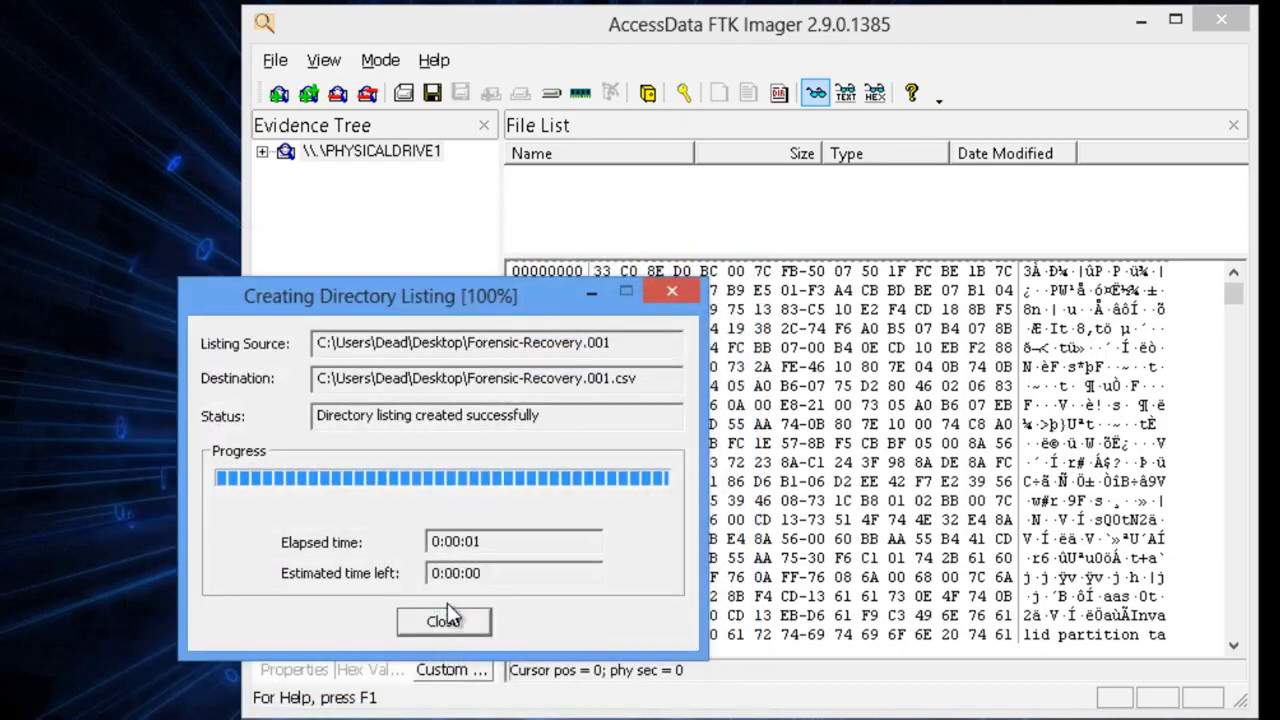
click(445, 620)
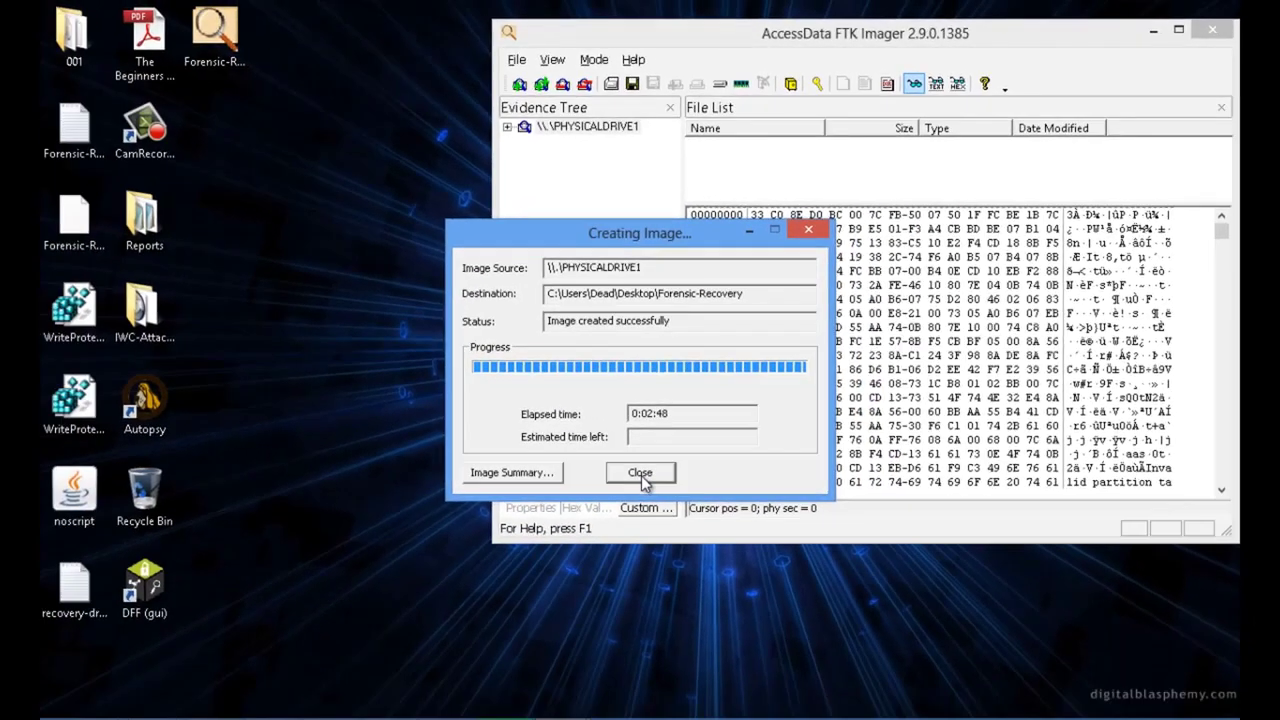
click(585, 521)
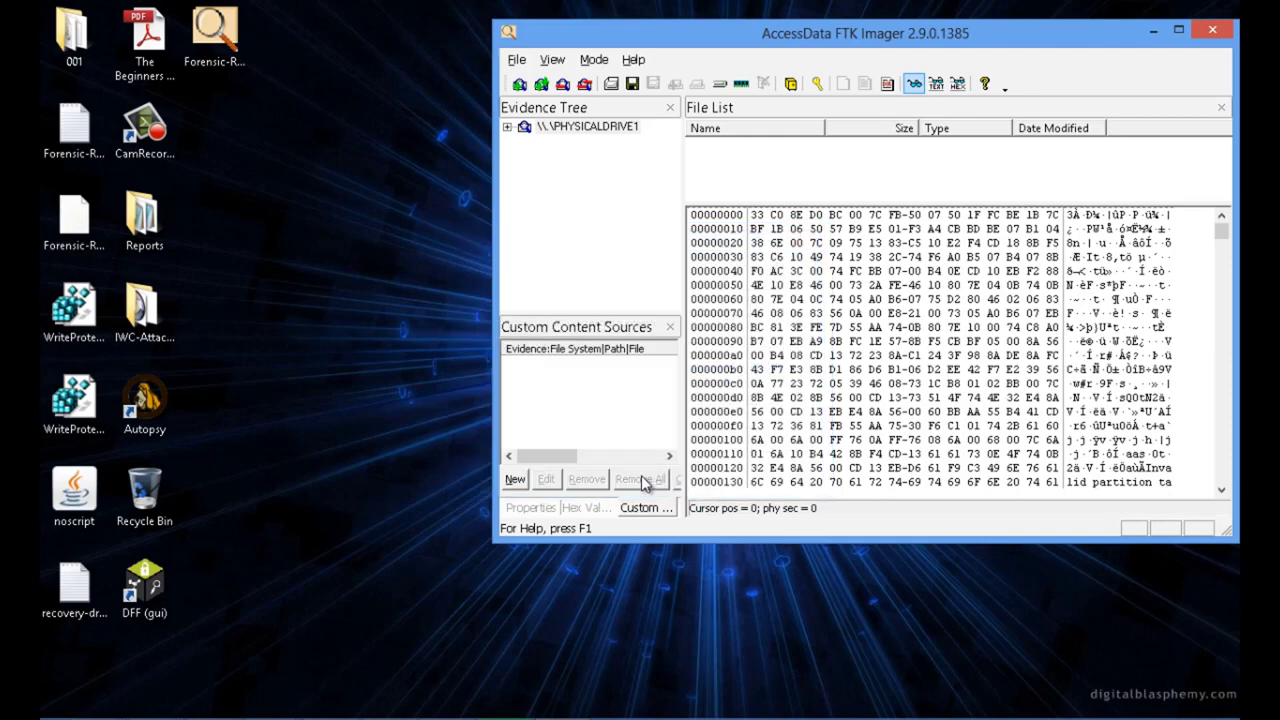
Review the Forensic-Recovery imaging log down to its computed hashes and image verification results, and close the log and FTK Imager
click(84, 130)
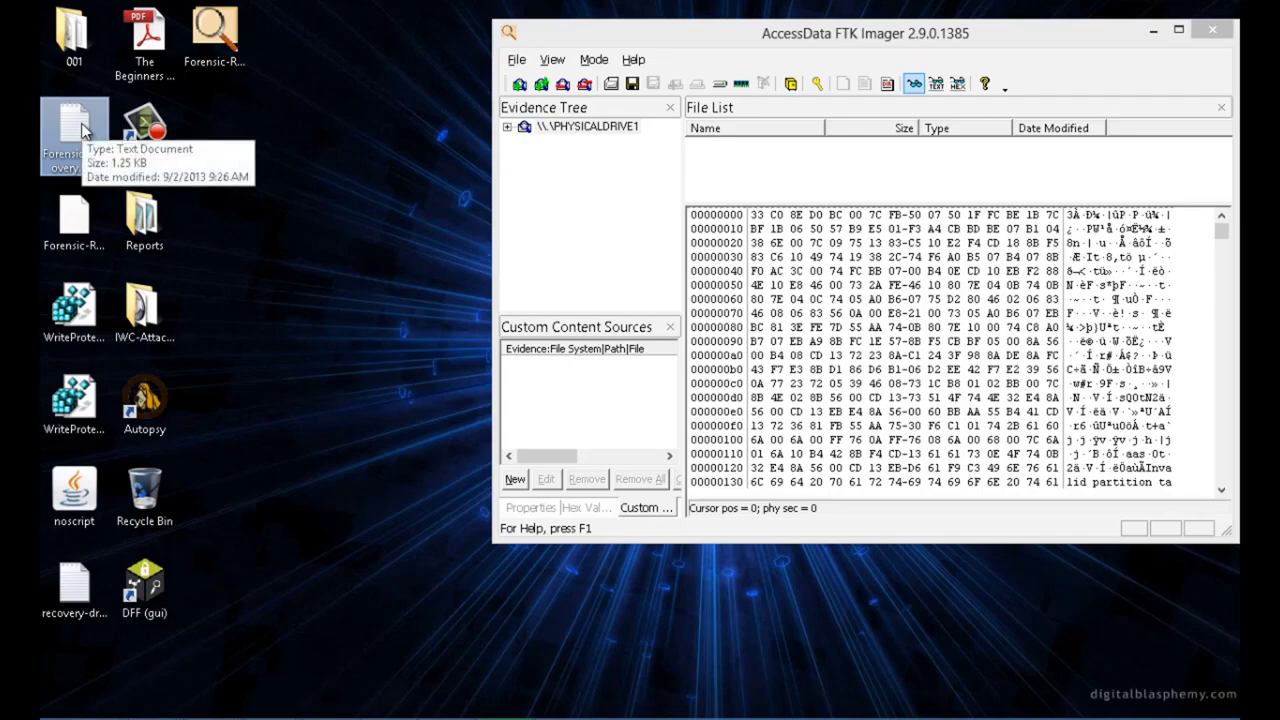
double_click(83, 128)
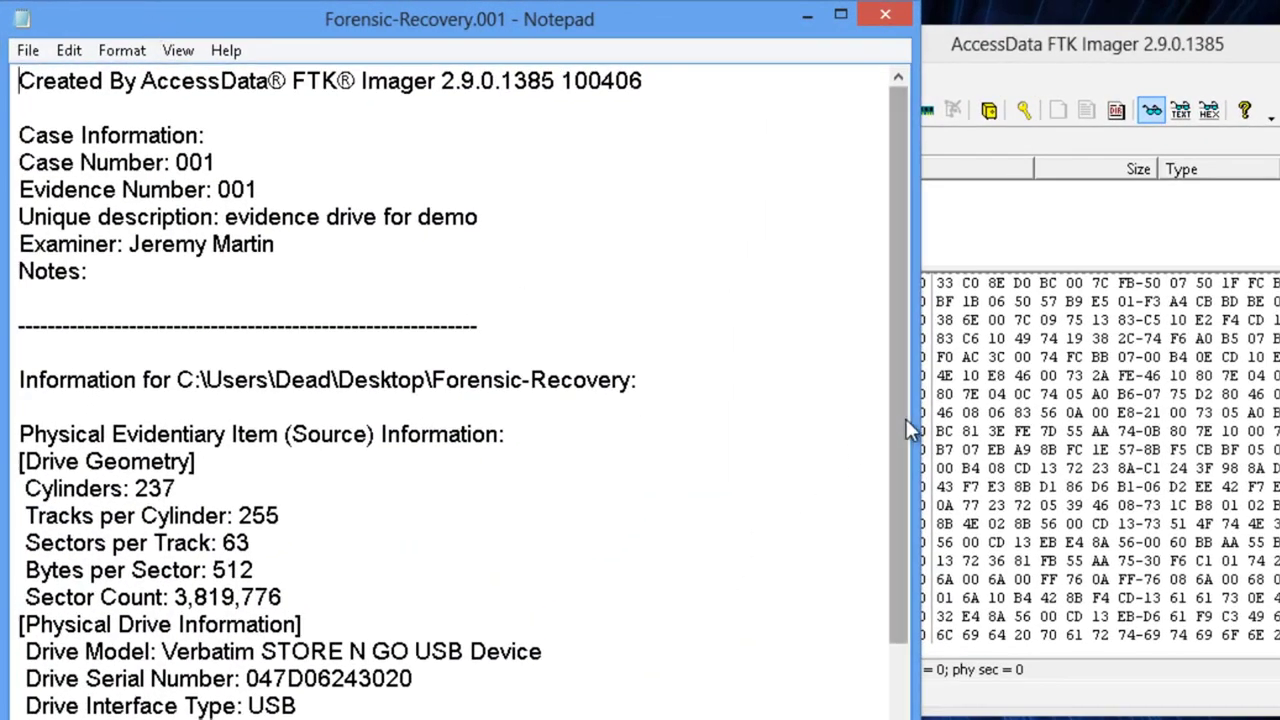
drag(899, 422, 909, 698)
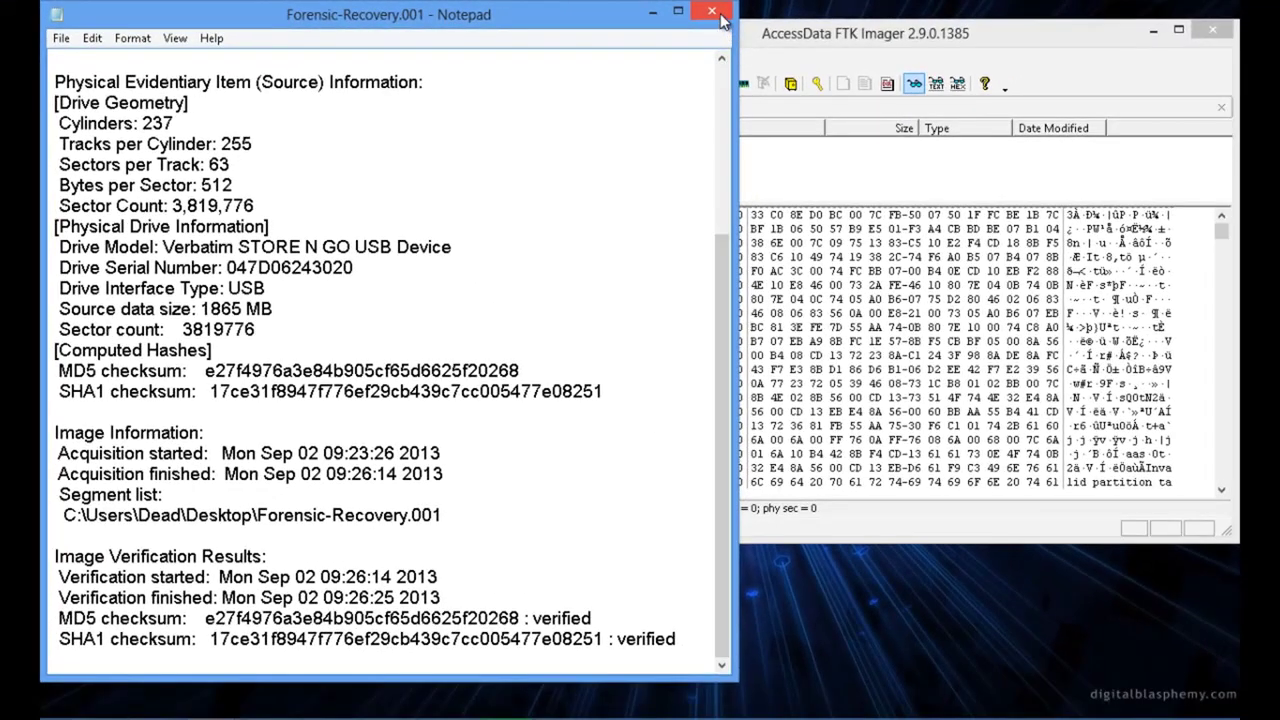
click(712, 13)
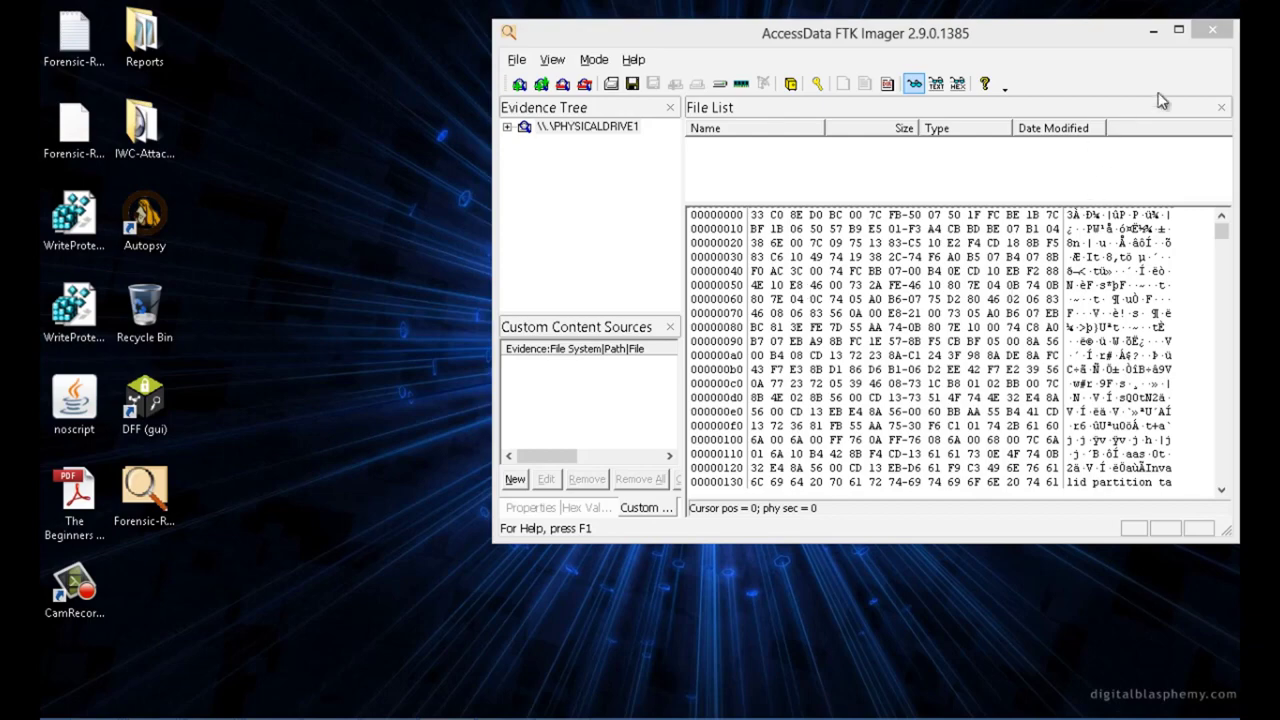
click(1214, 28)
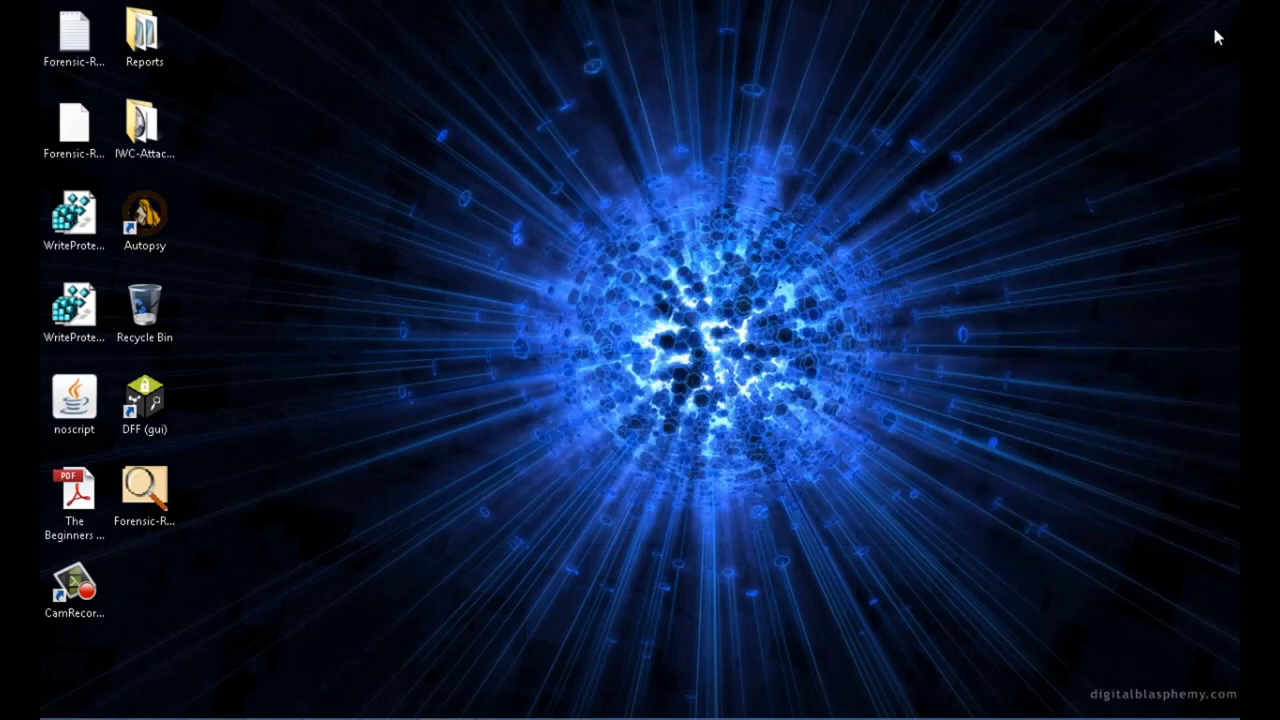
Switch to Autopsy and start a new case named 001 with the Desktop as its base directory
double_click(164, 230)
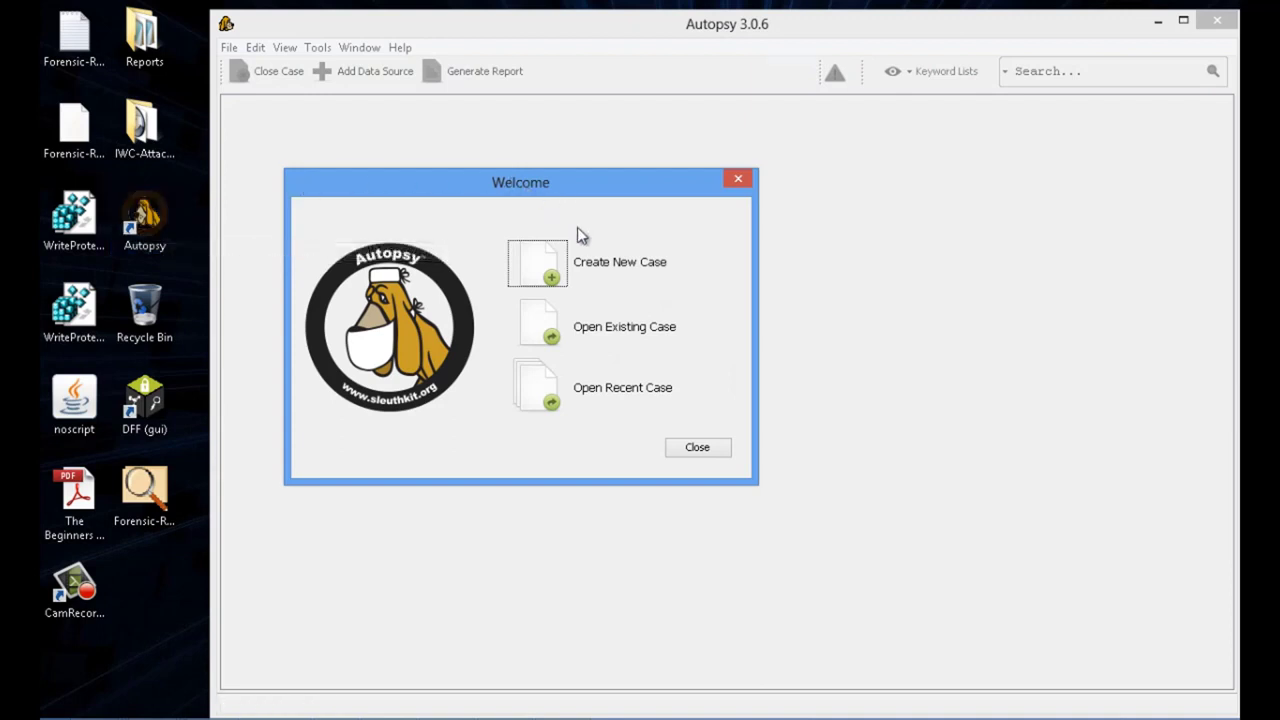
click(562, 268)
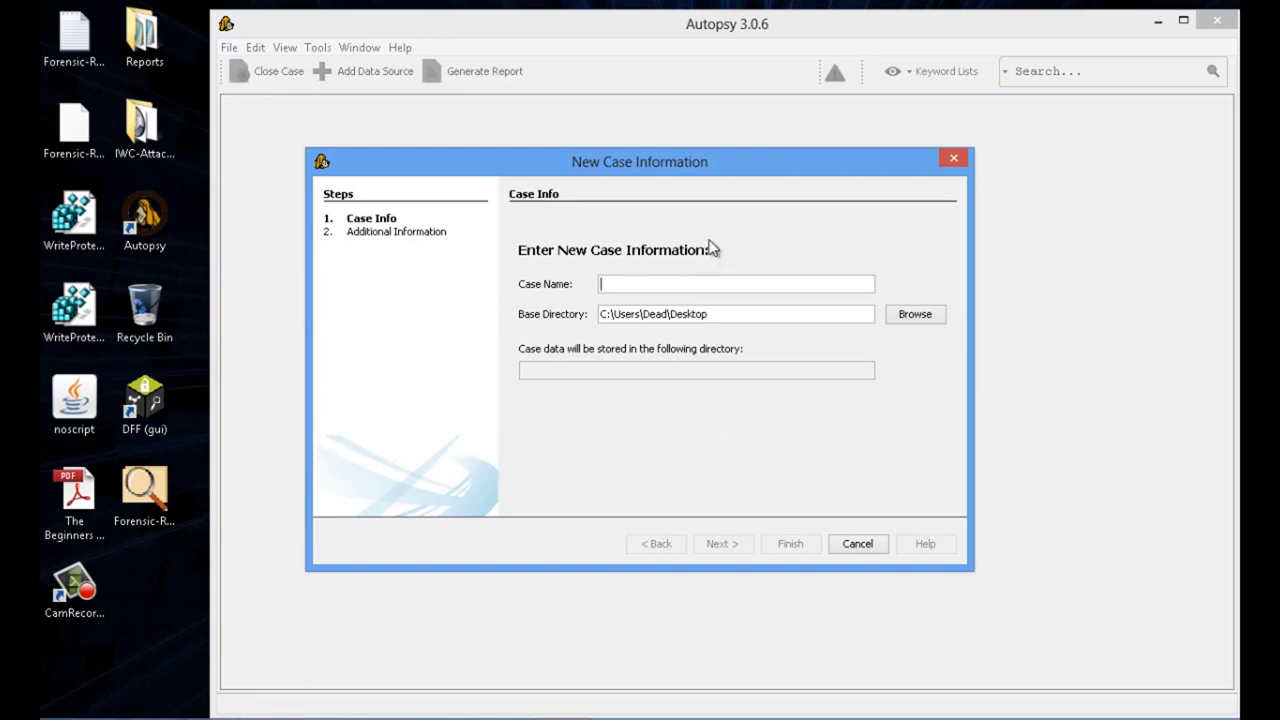
text(0011)
key(BackSpace)
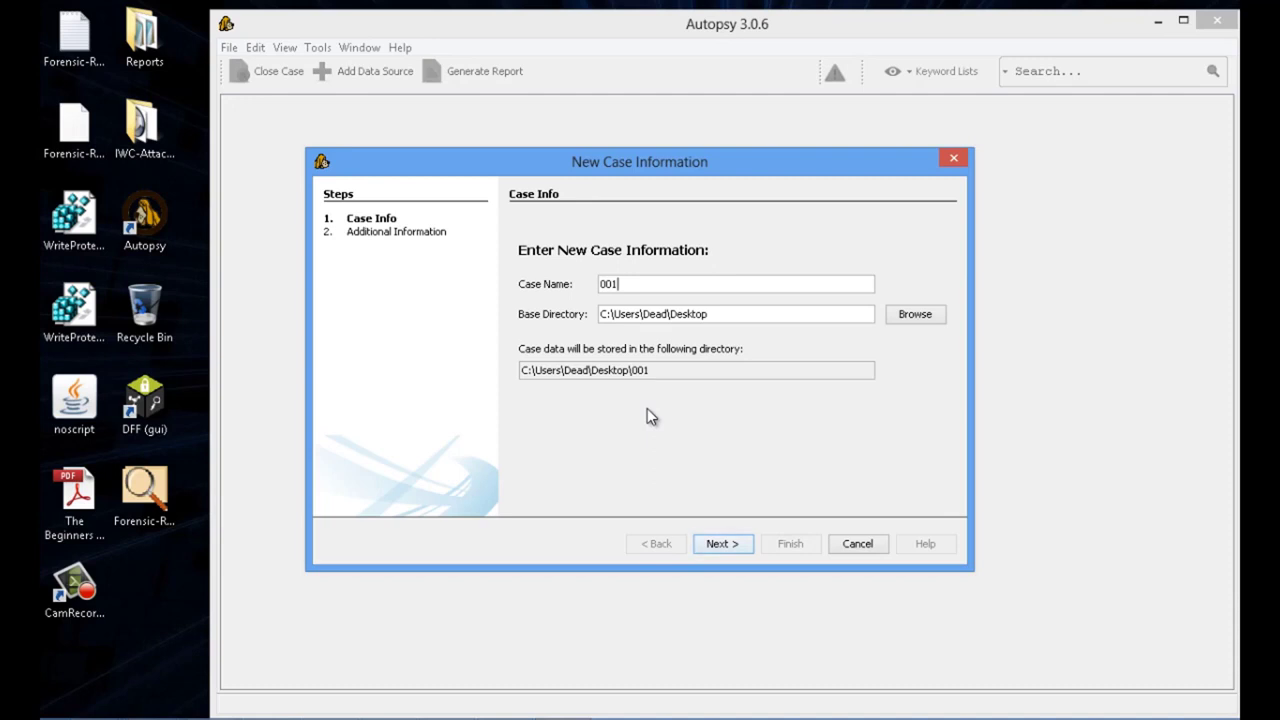
click(715, 542)
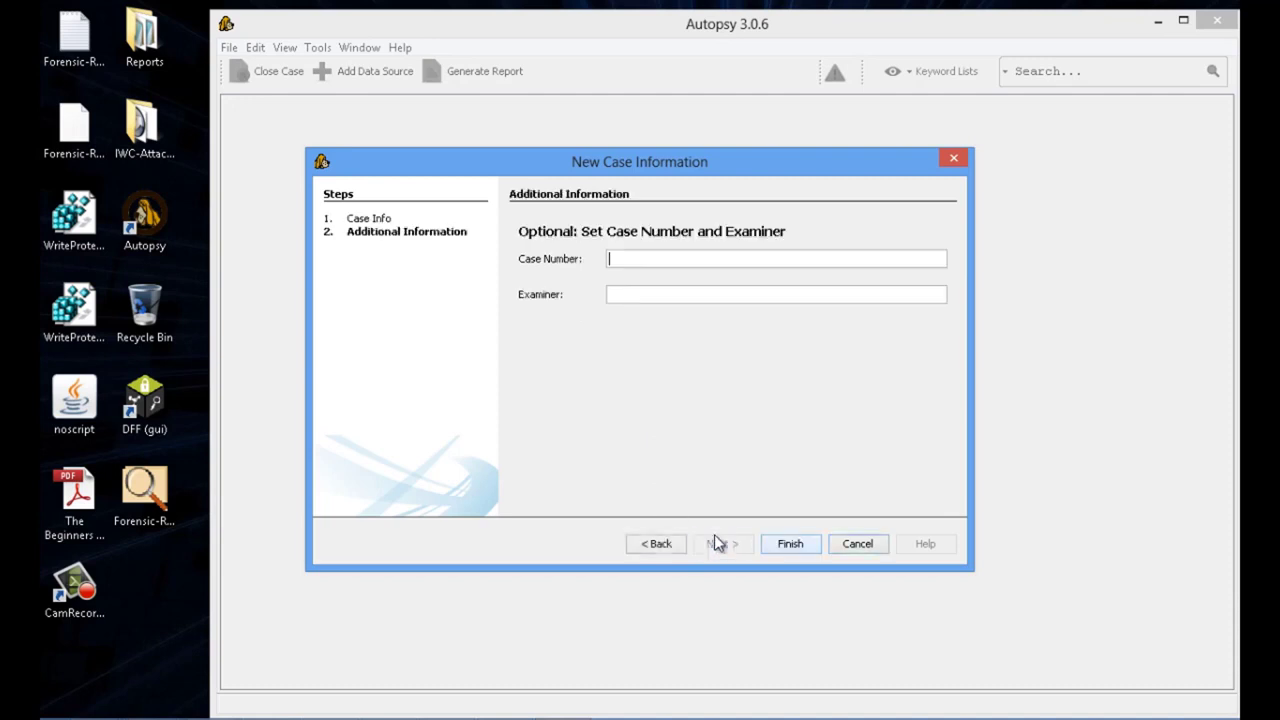
Set the case number to 001, enter the examiner's full name and finish creating the case
text(001)
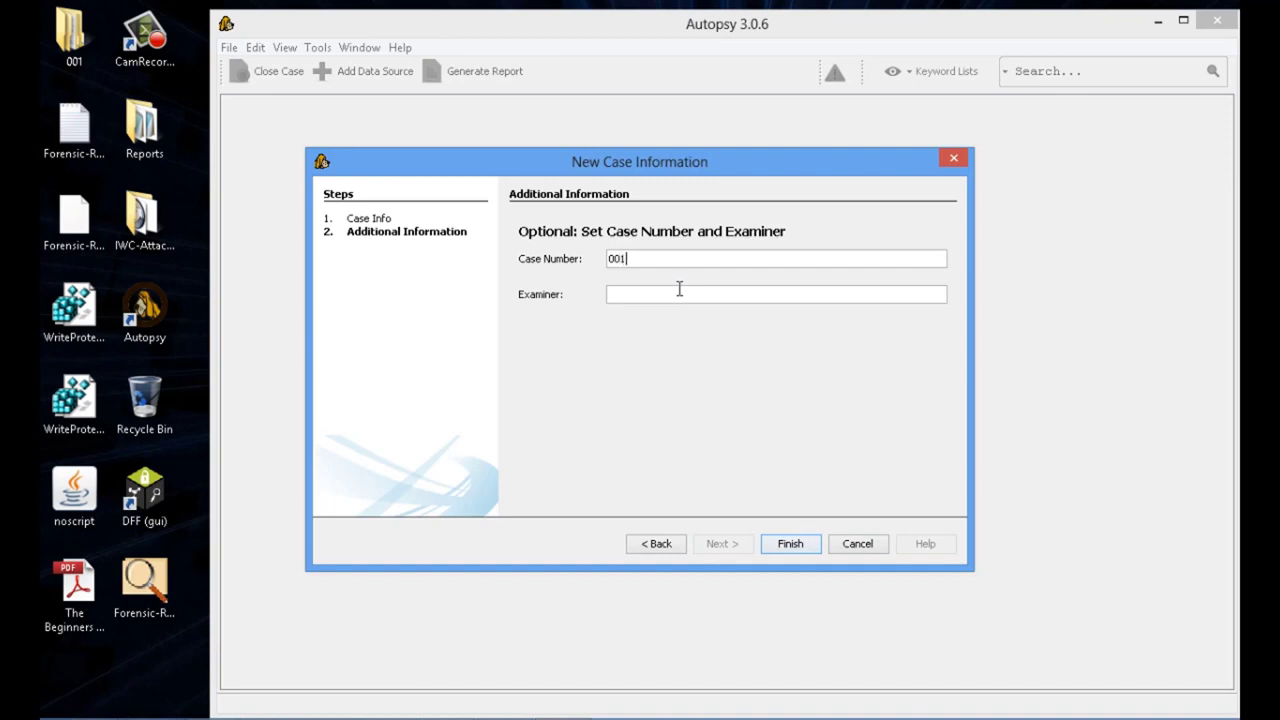
key(Tab)
text(Jeremy Martin)
click(789, 545)
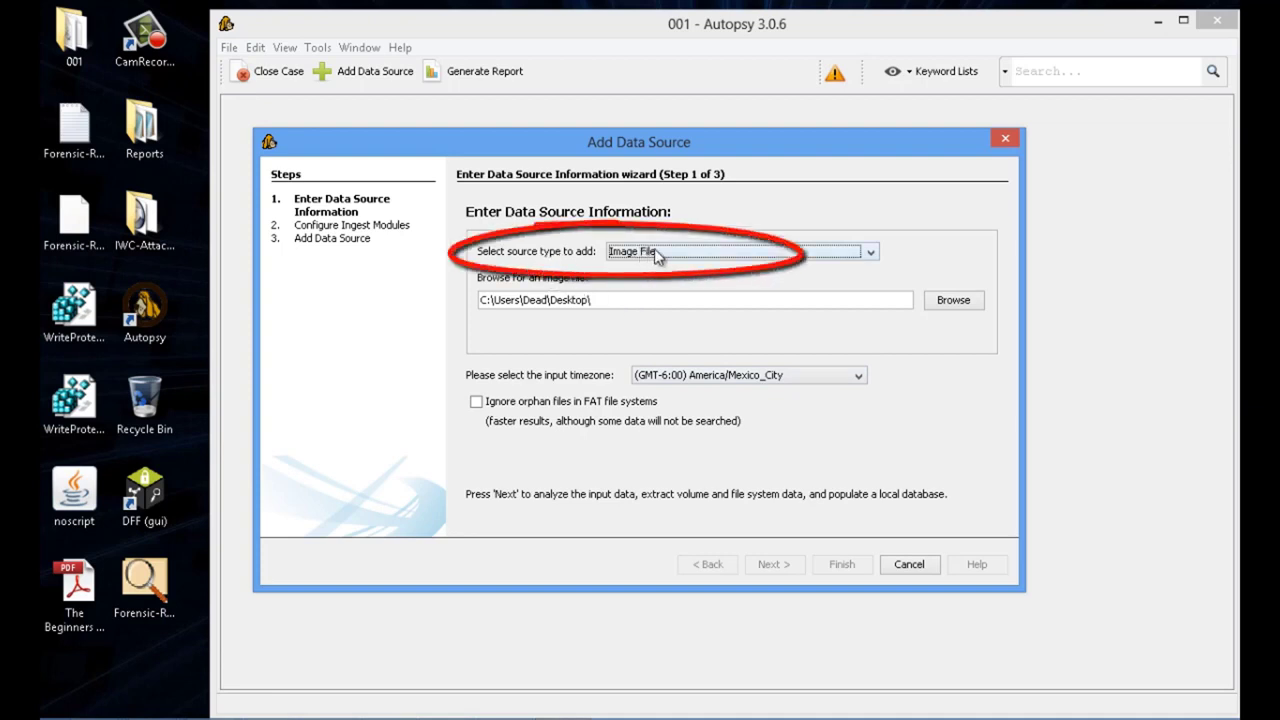
Choose Forensic-Recovery.001 on the Desktop as the image file data source and set the input timezone to (GMT-7:00) MST
click(960, 305)
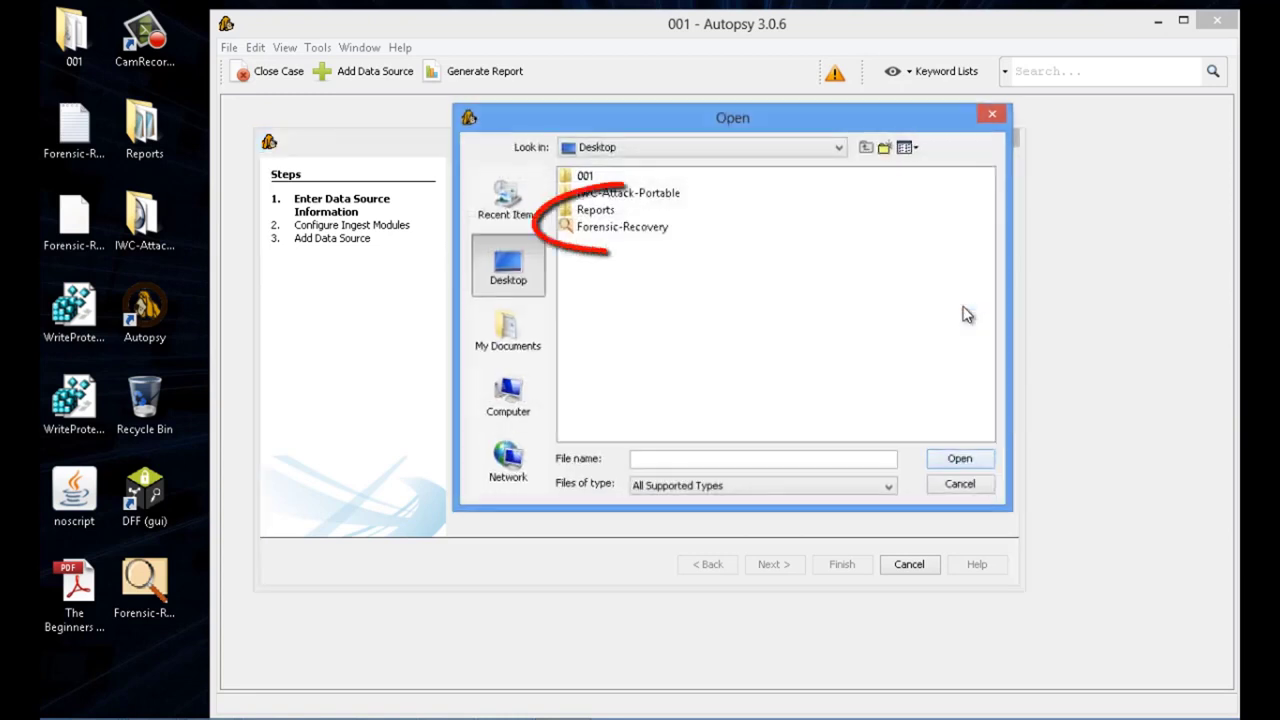
click(633, 232)
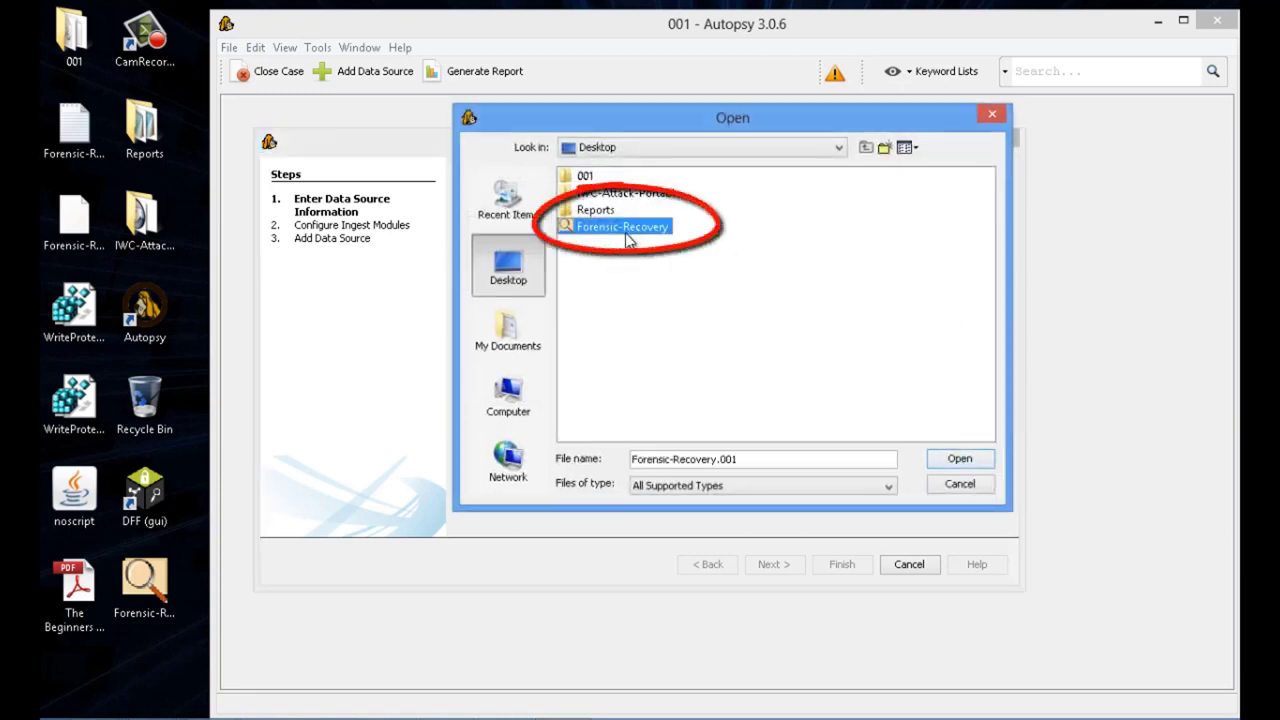
click(960, 458)
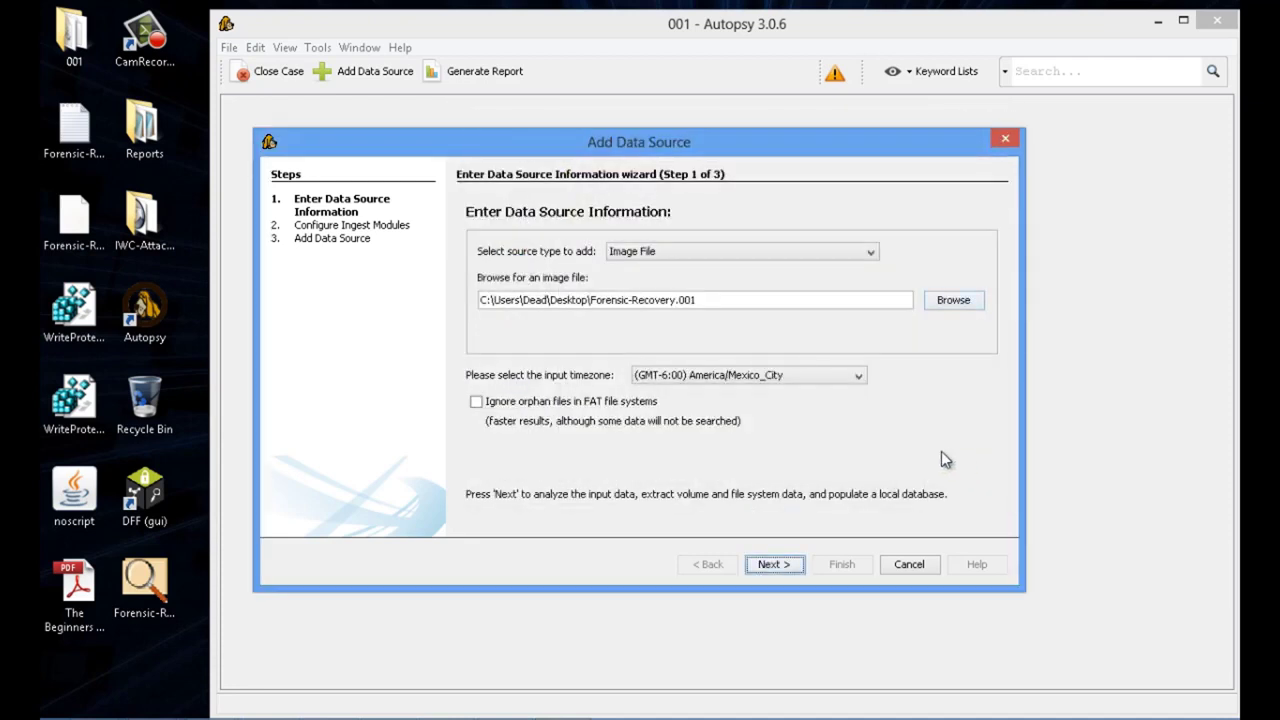
click(790, 376)
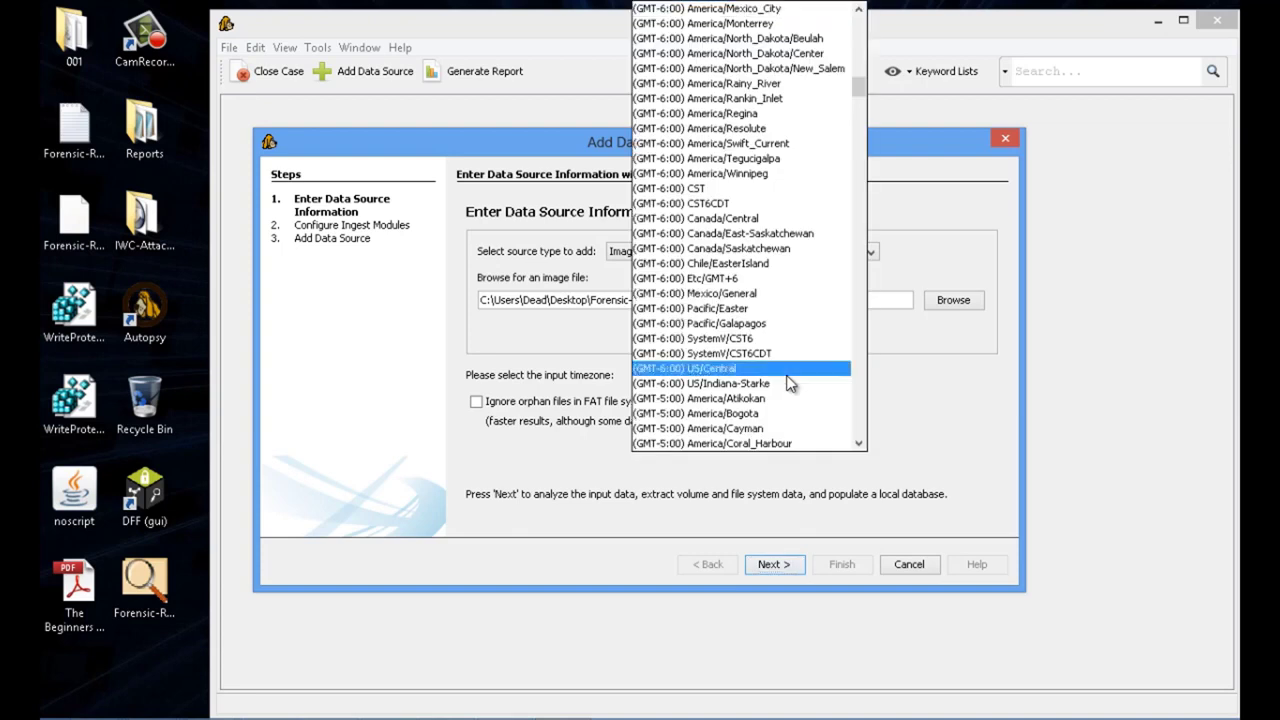
drag(860, 88, 860, 68)
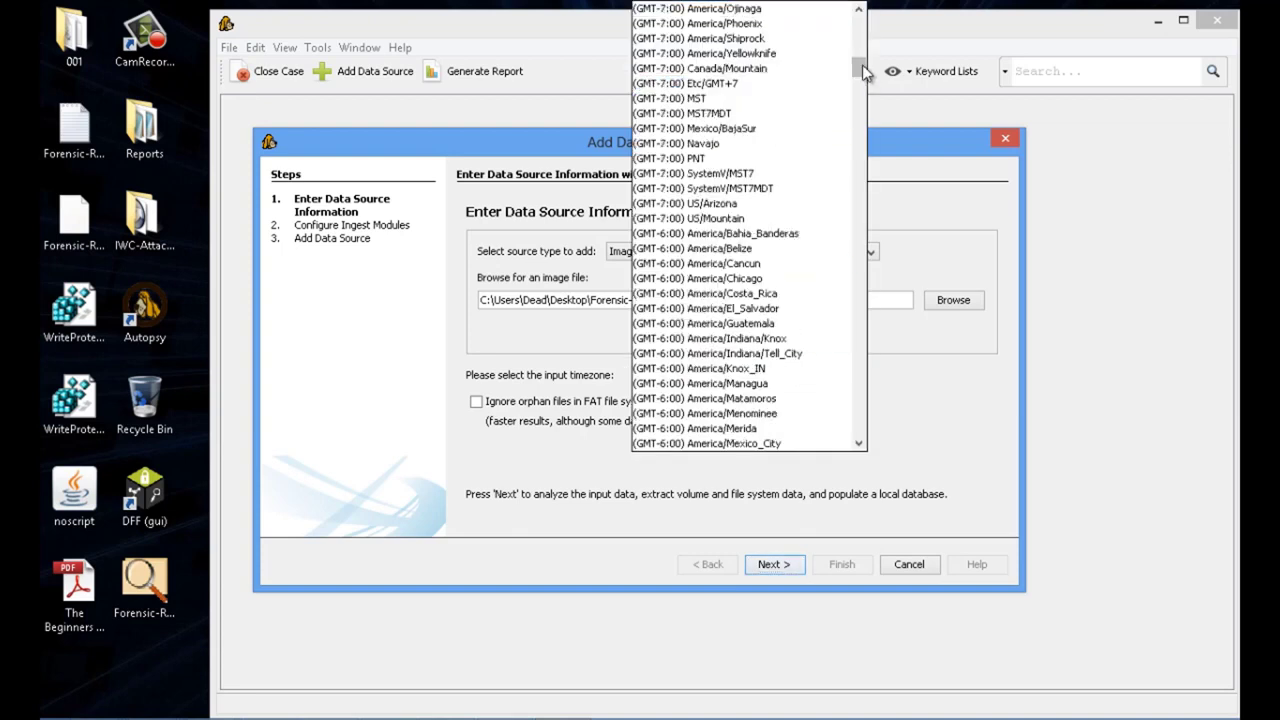
click(746, 100)
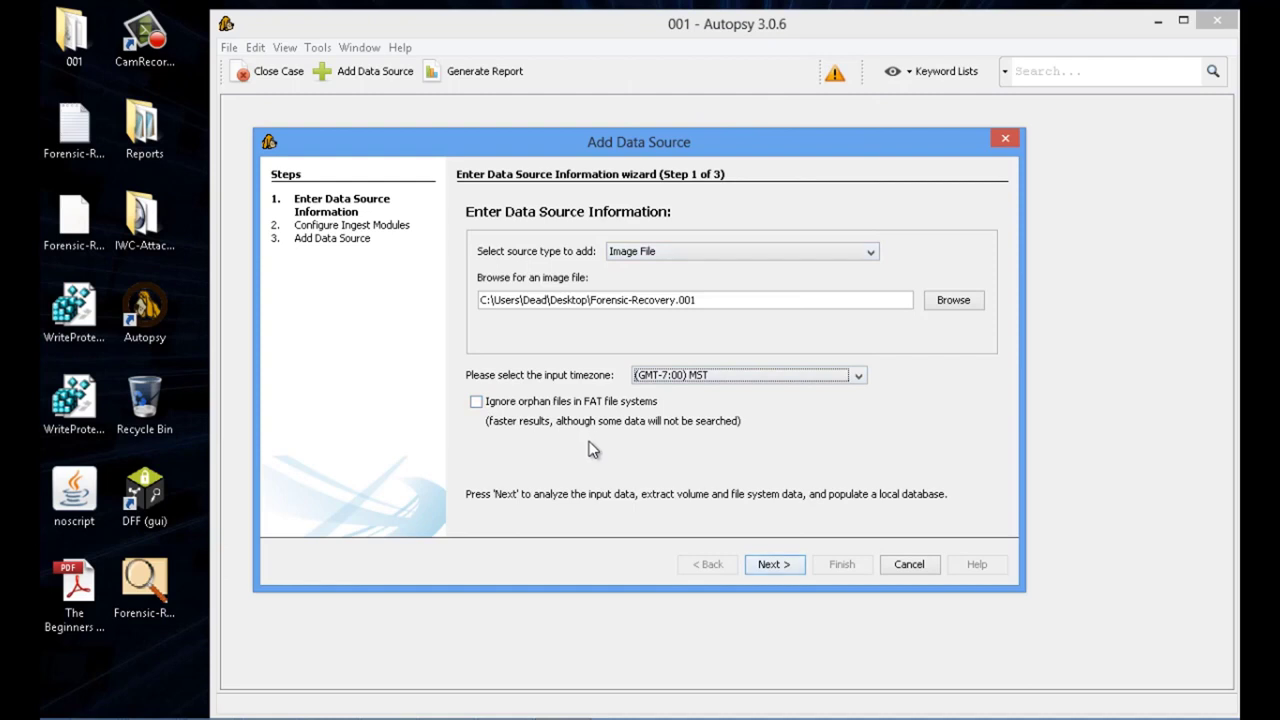
click(772, 564)
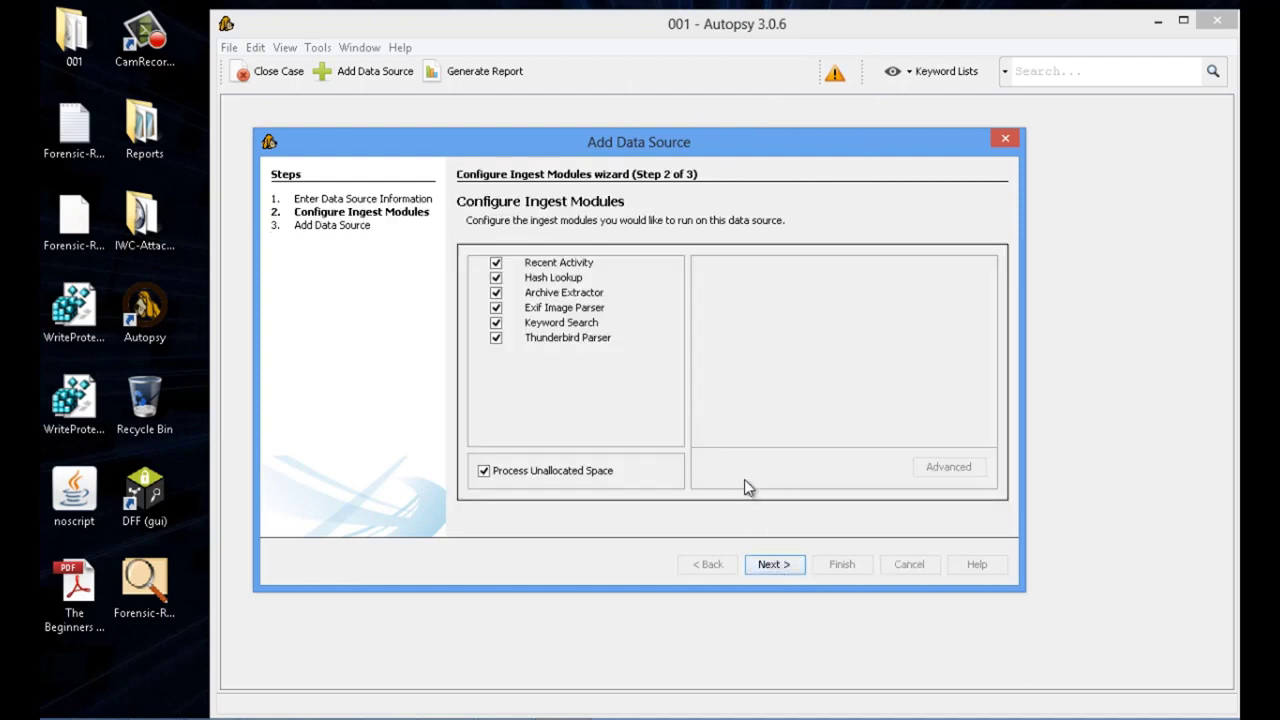
Look through the ingest modules and enable the IP Addresses, Phone Numbers and URLs keyword lists for Keyword Search
click(558, 264)
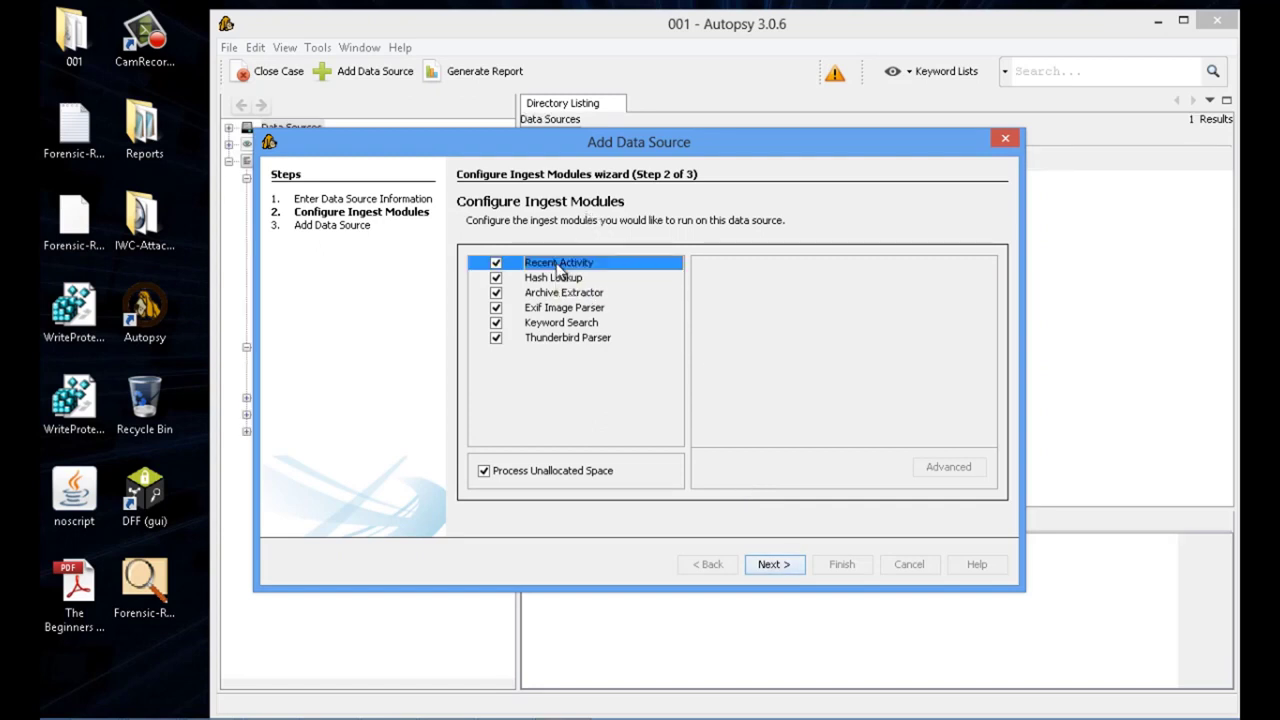
click(556, 279)
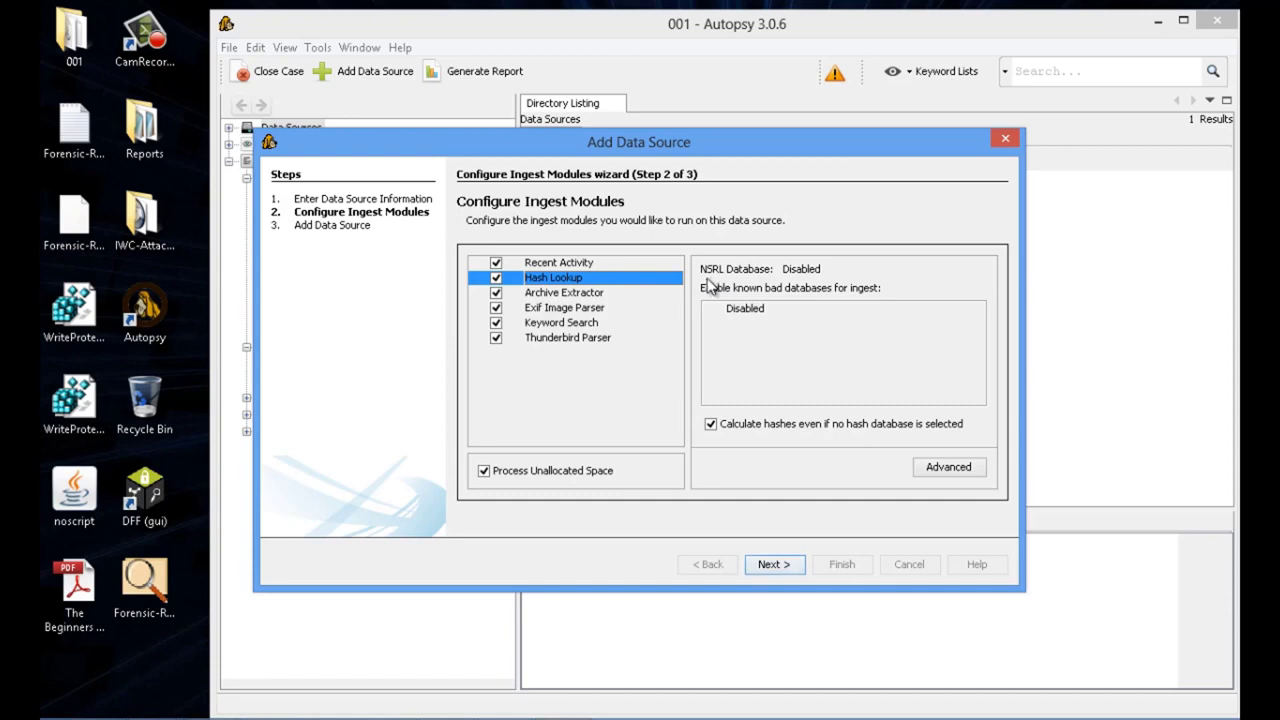
click(588, 294)
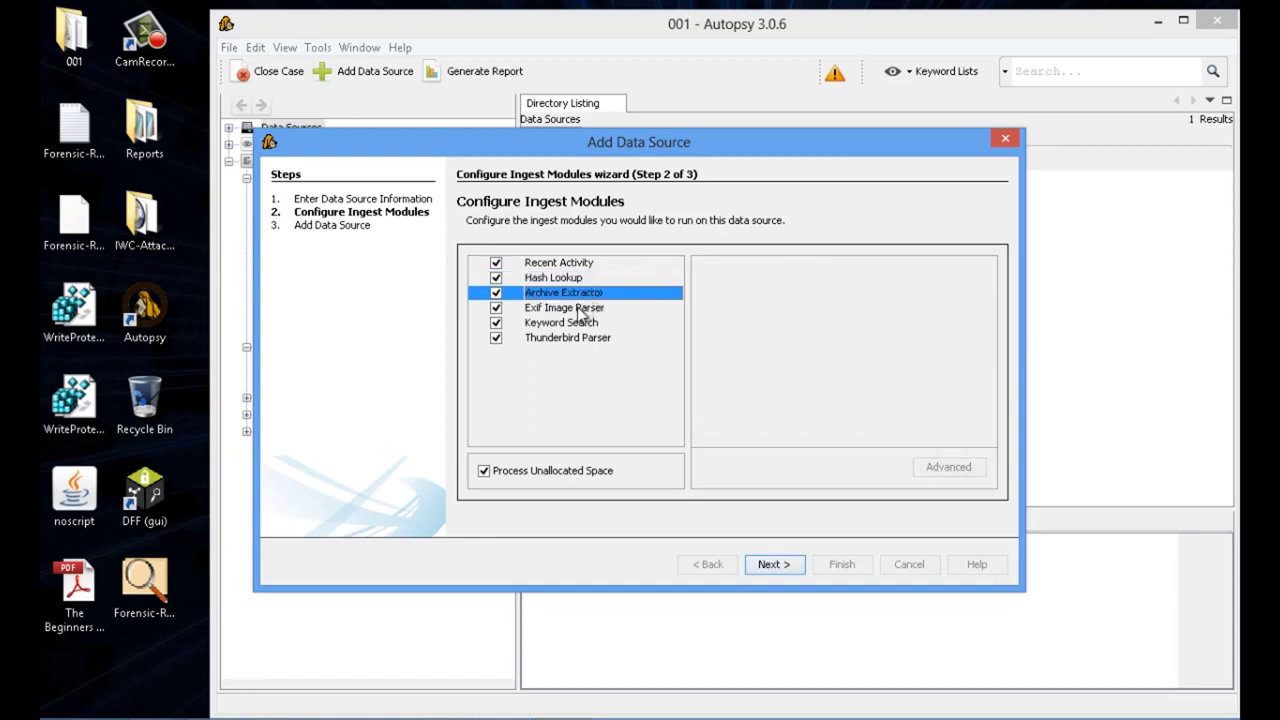
click(579, 310)
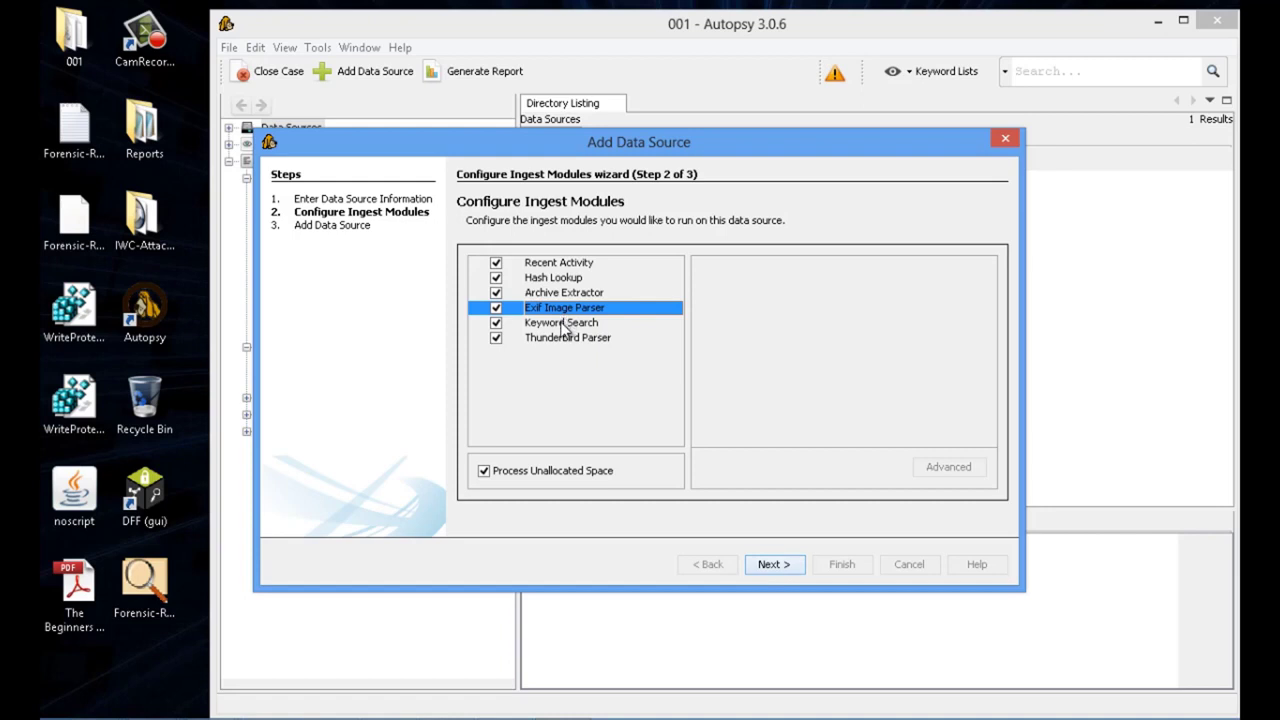
click(565, 326)
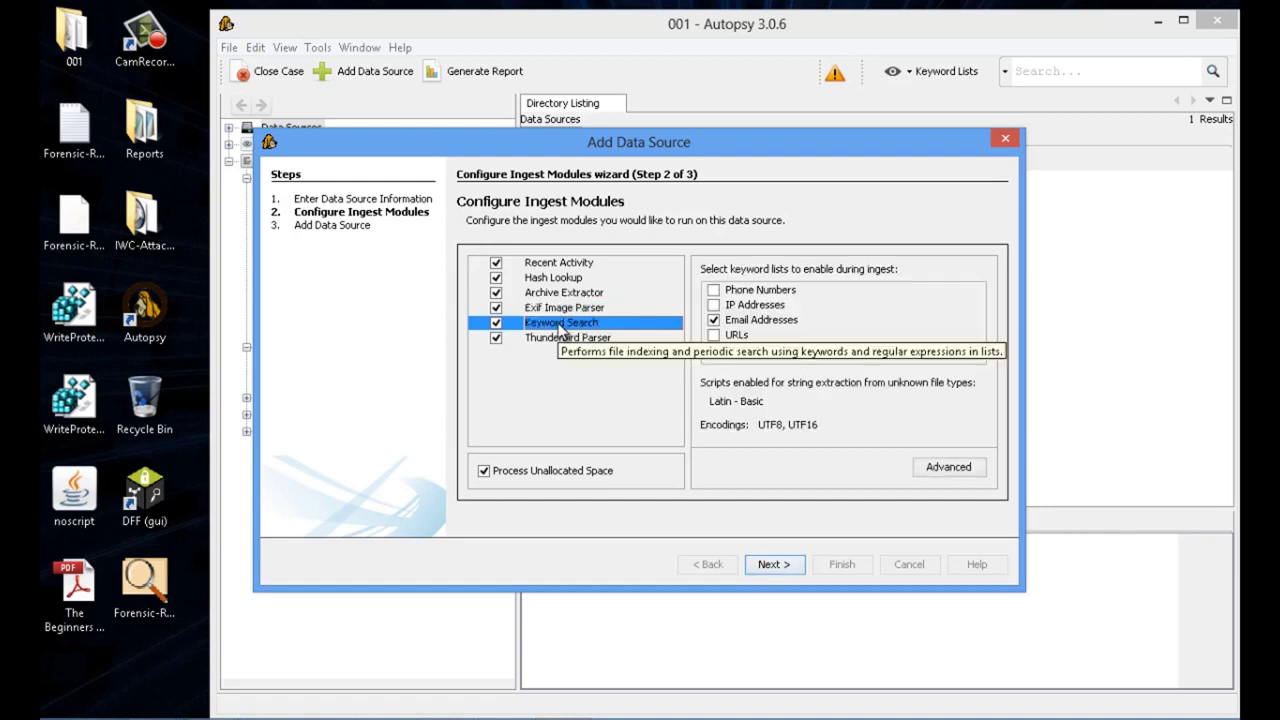
click(714, 305)
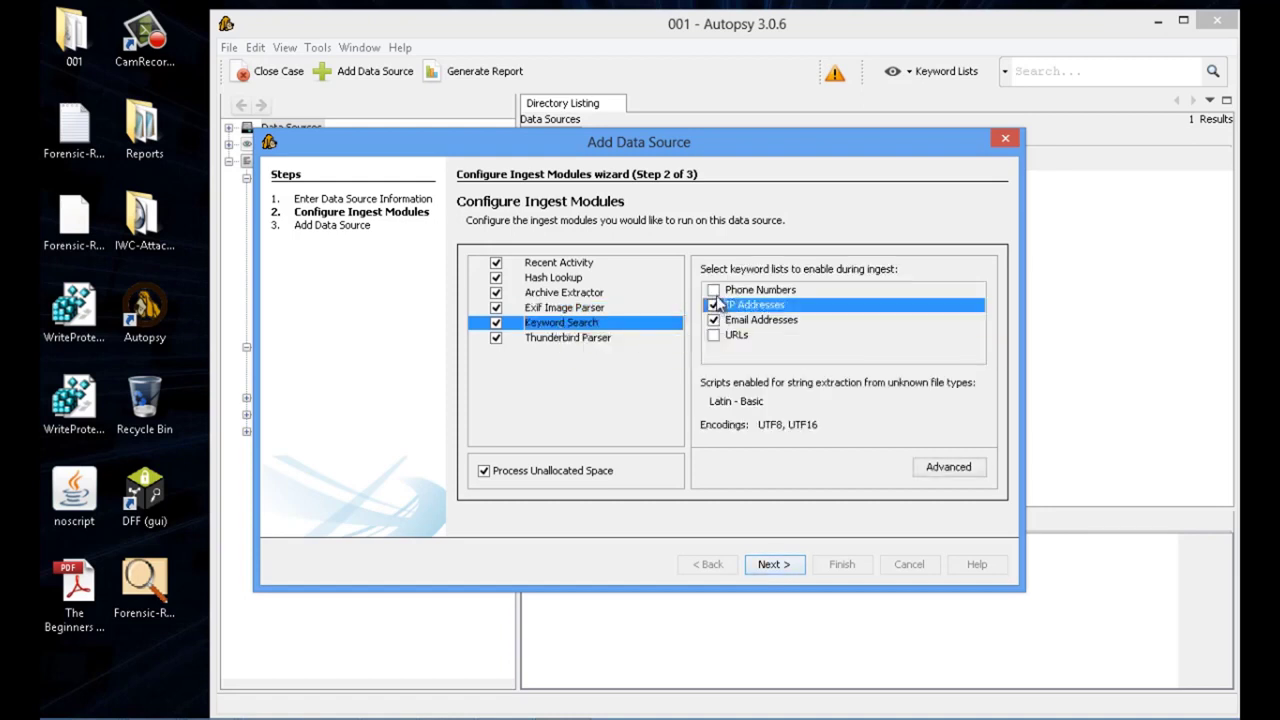
click(713, 290)
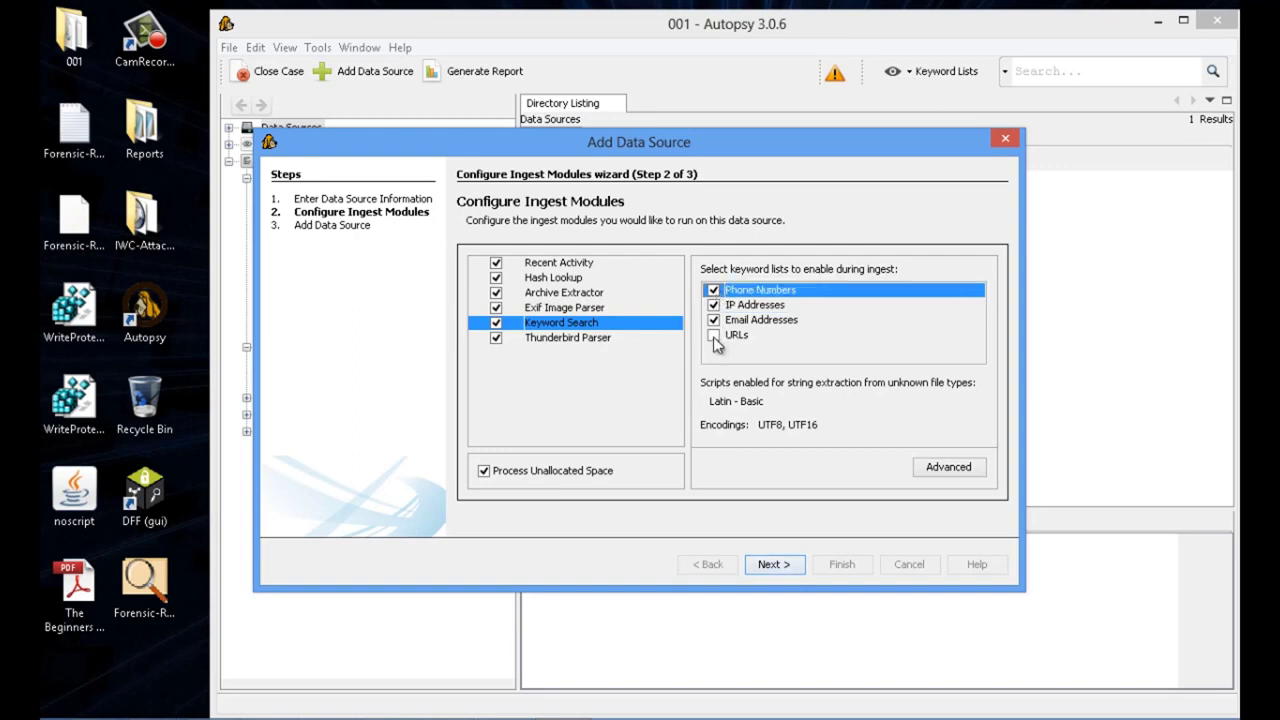
click(714, 336)
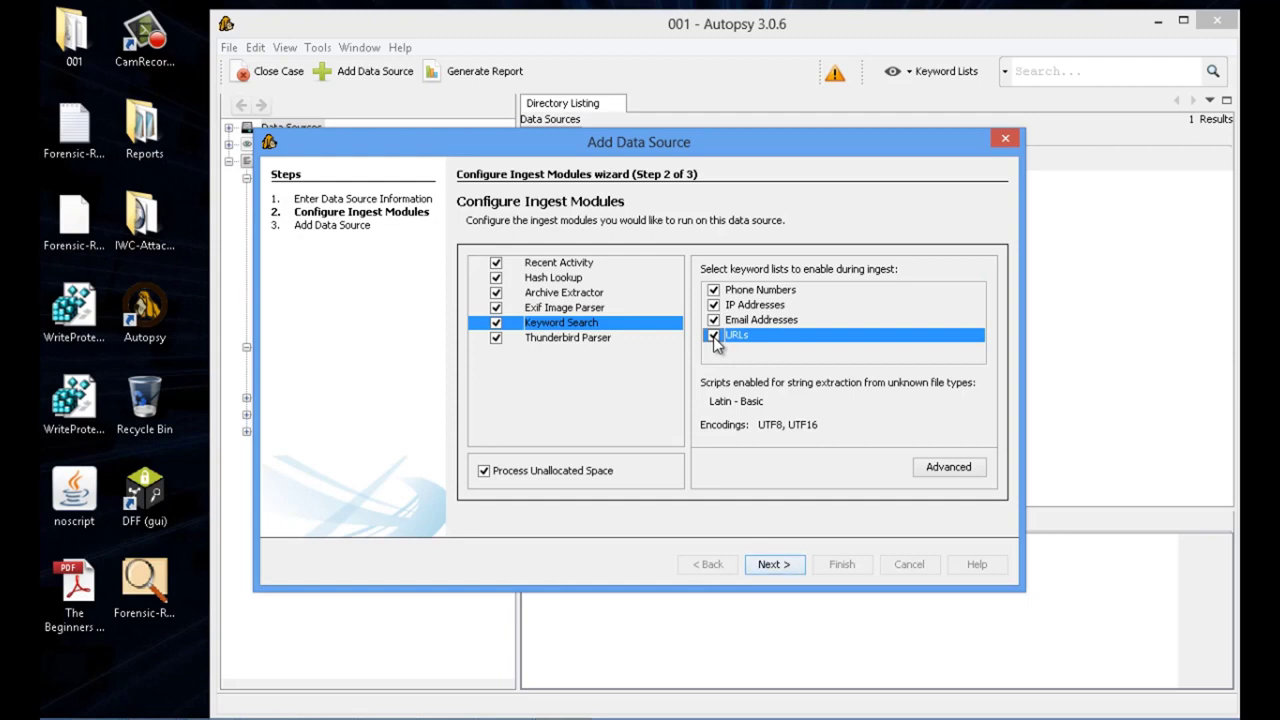
Start the ingest of the image with all modules enabled and finish adding the data source
click(608, 338)
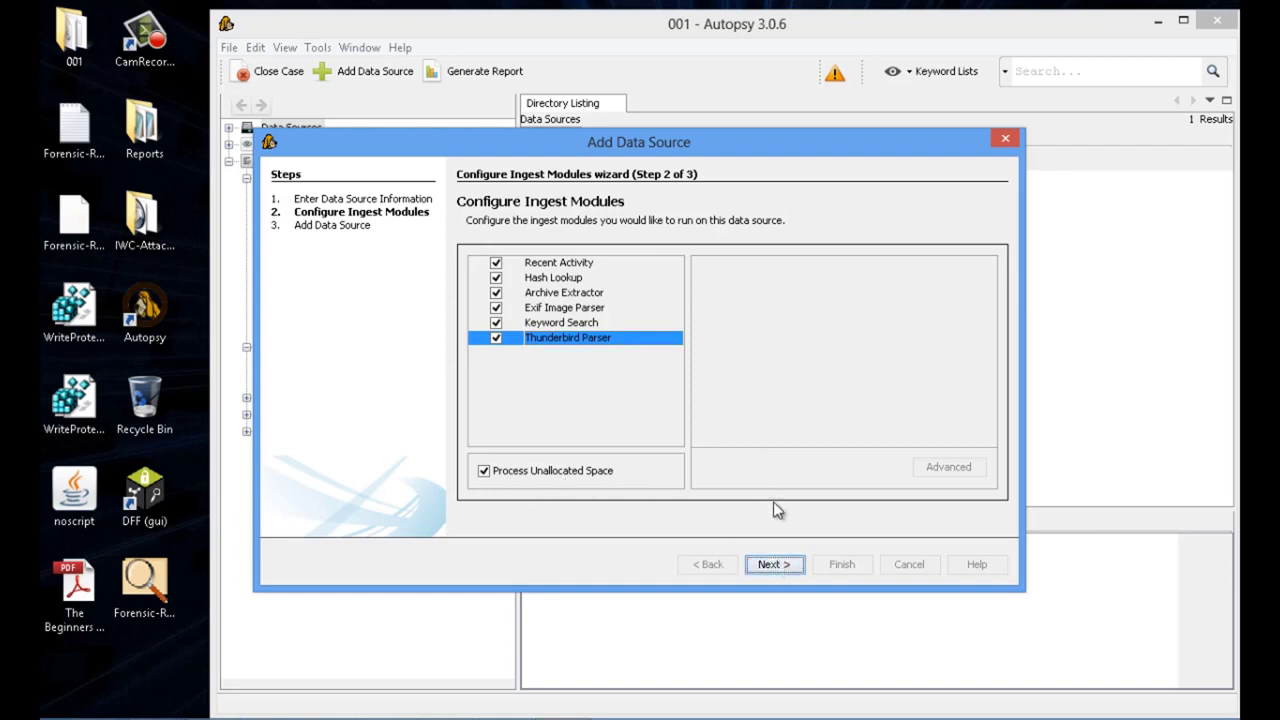
click(775, 565)
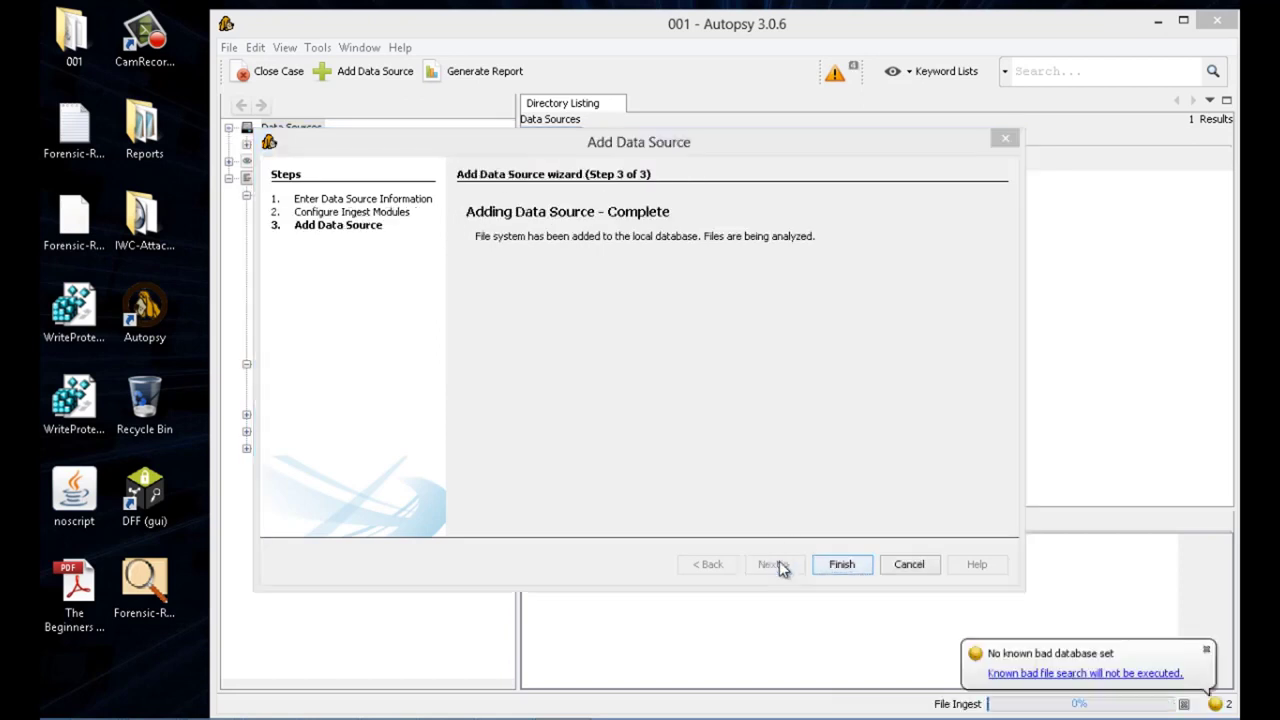
click(842, 566)
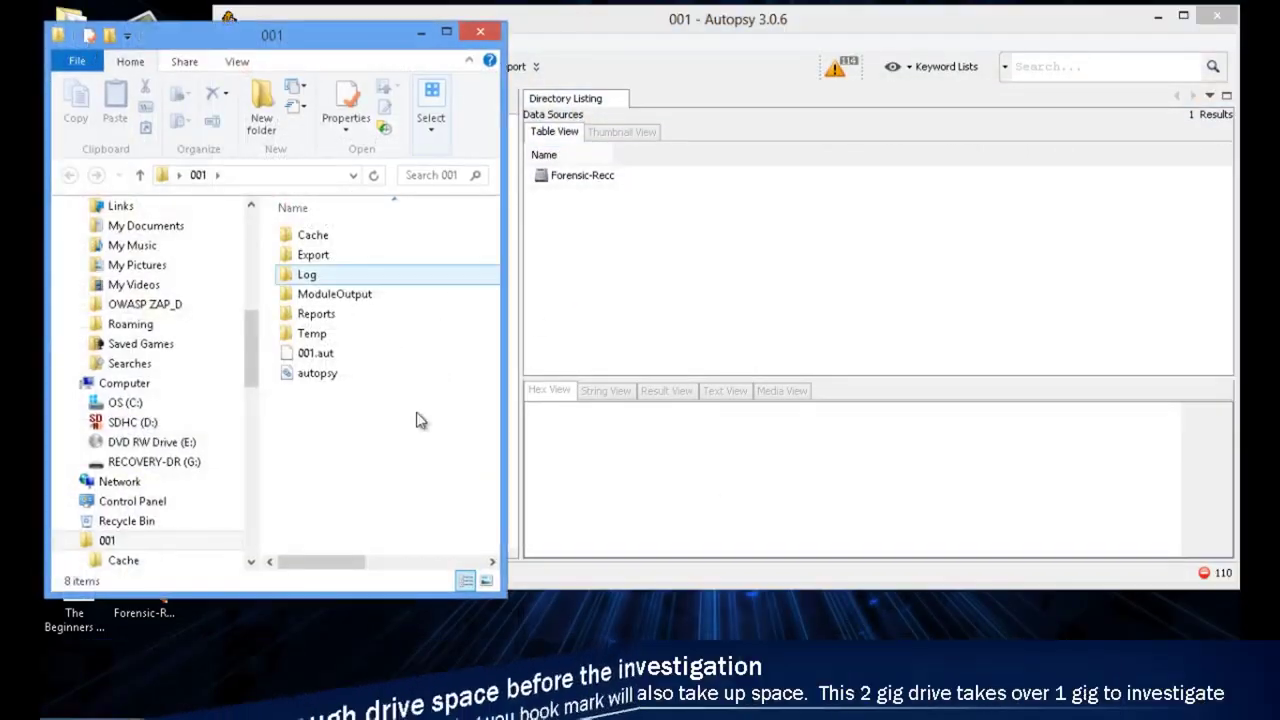
Check the combined size on disk of everything in the 001 case folder, and close its properties and the folder window
drag(434, 458, 313, 233)
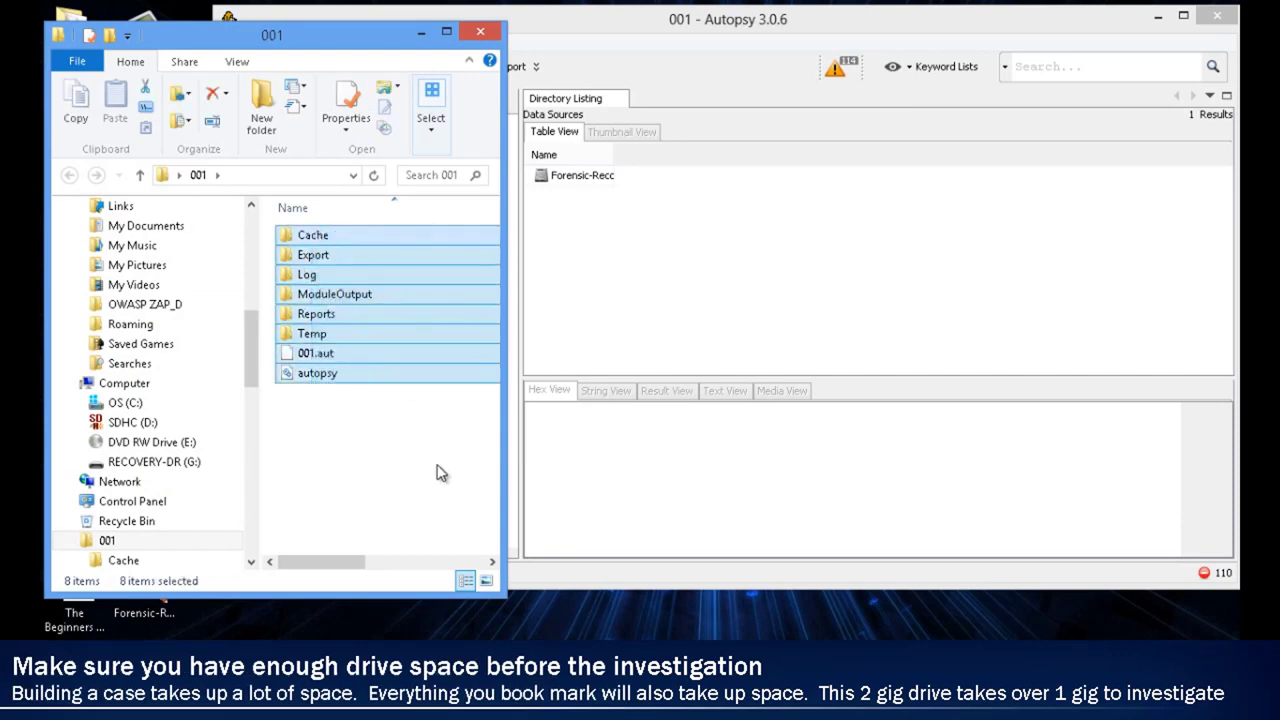
right_click(421, 352)
click(289, 617)
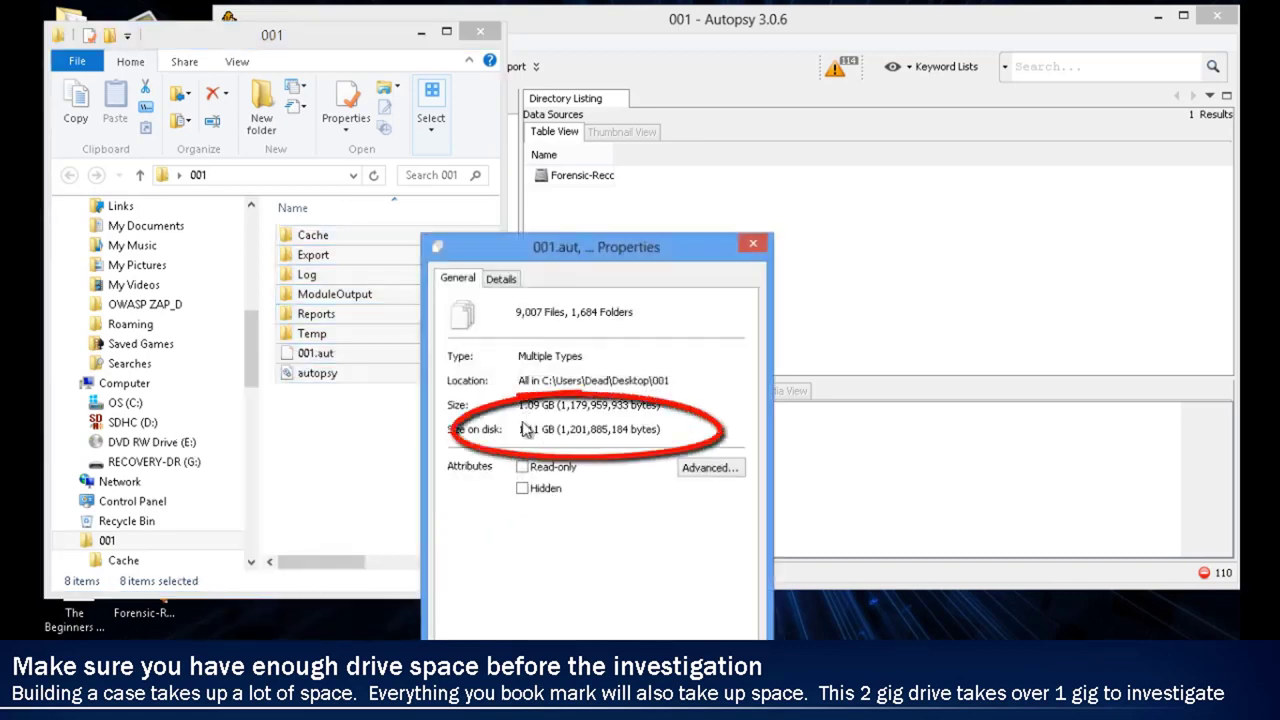
drag(529, 426, 557, 425)
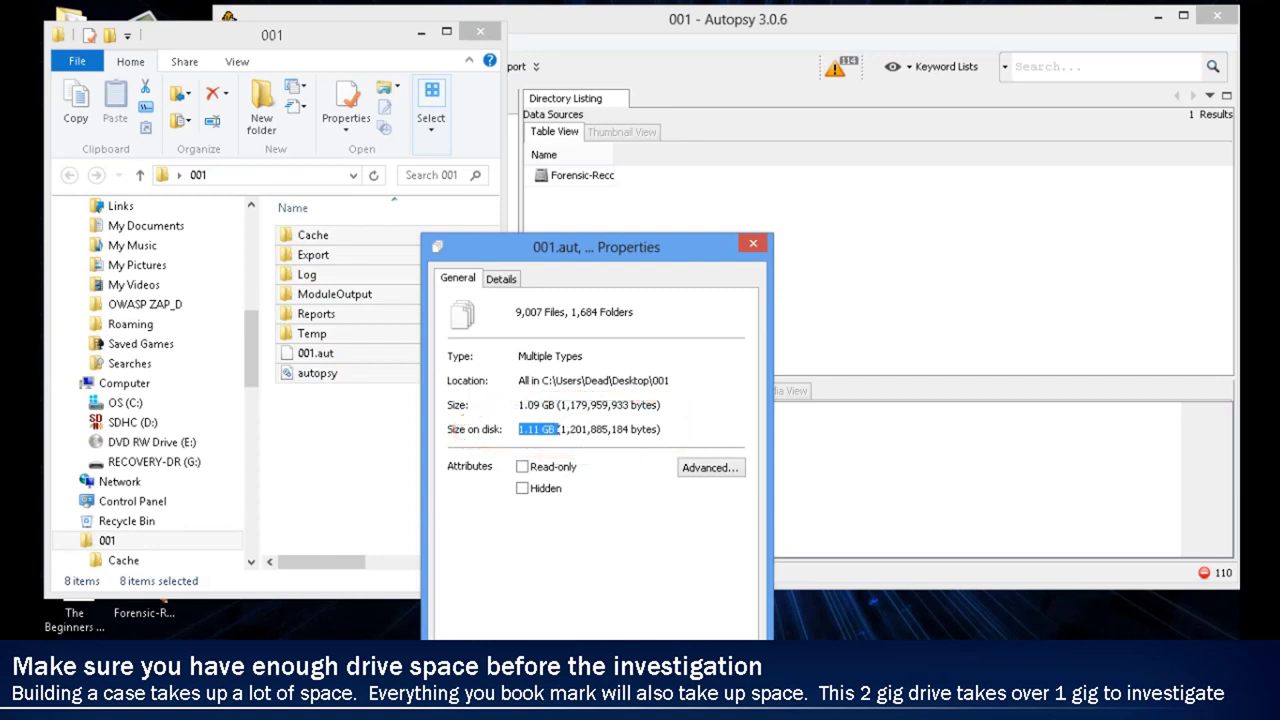
key(Escape)
click(488, 34)
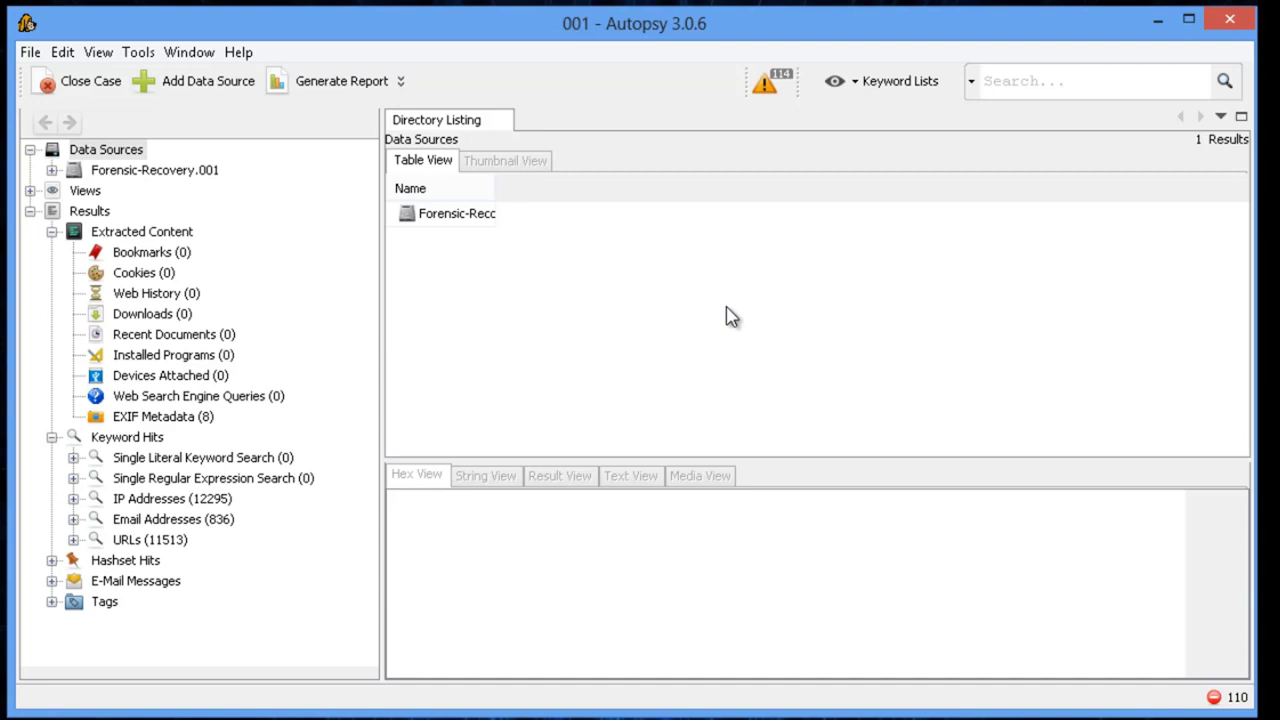
List the extracted EXIF metadata results and view the picture 00016520.jpg
click(135, 418)
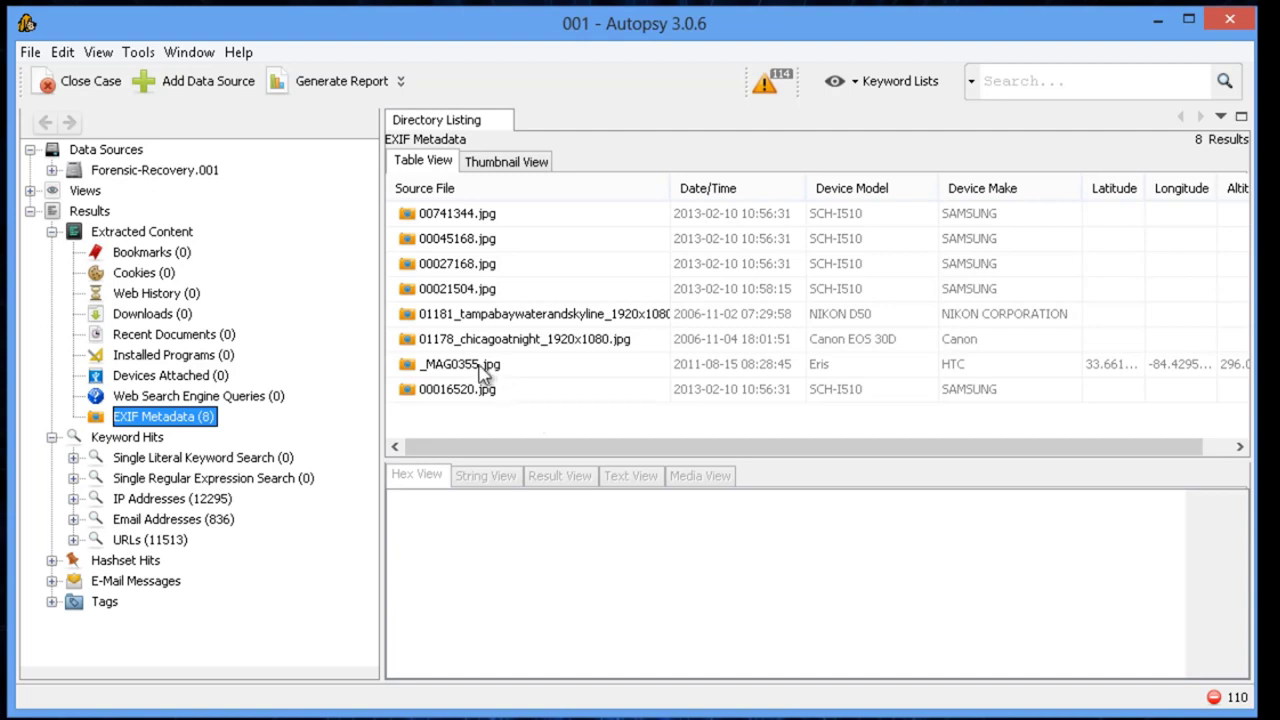
click(978, 394)
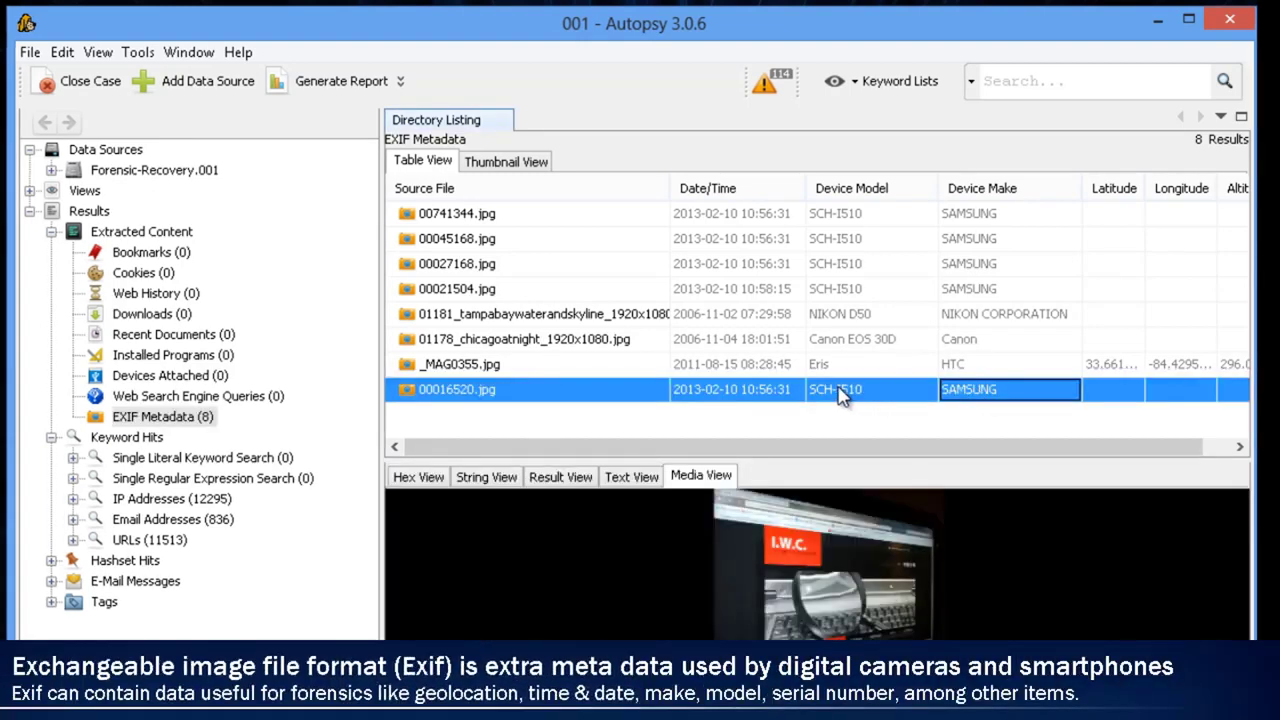
View the EXIF-tagged pictures taken with the Nikon D50, the Canon EOS 30D and the HTC Eris, including the HTC picture's coordinates
click(976, 318)
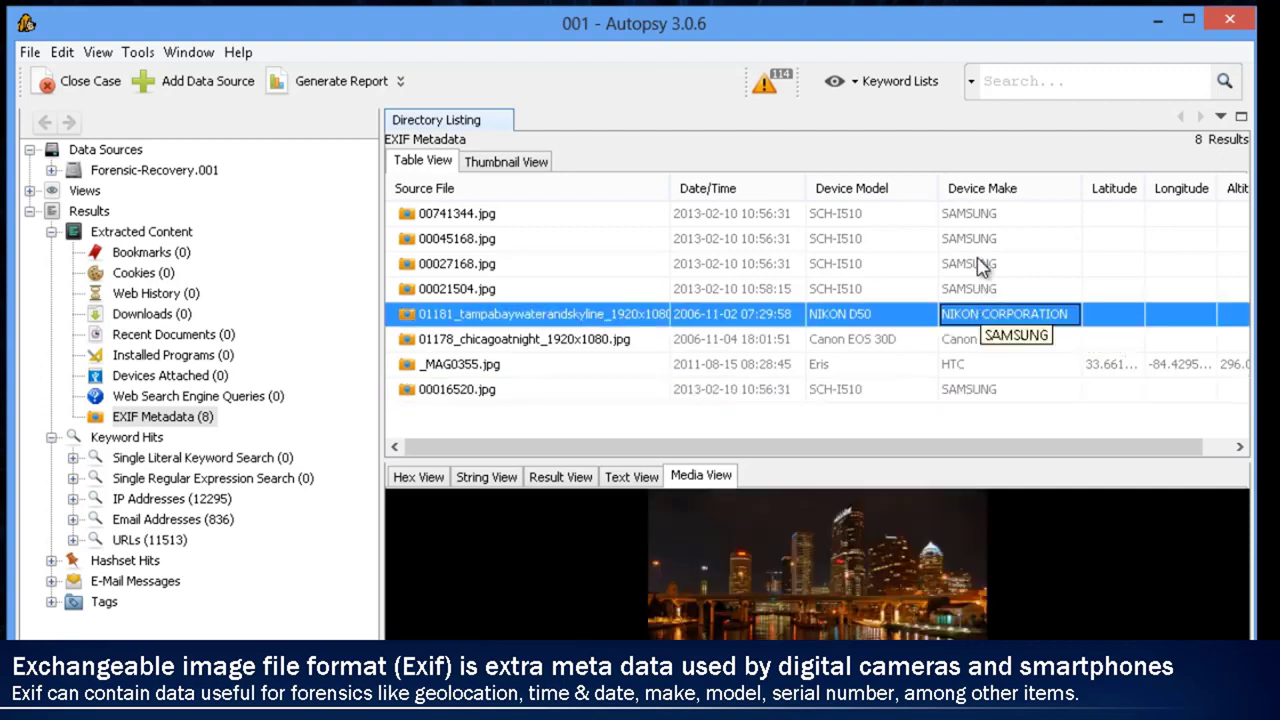
click(970, 345)
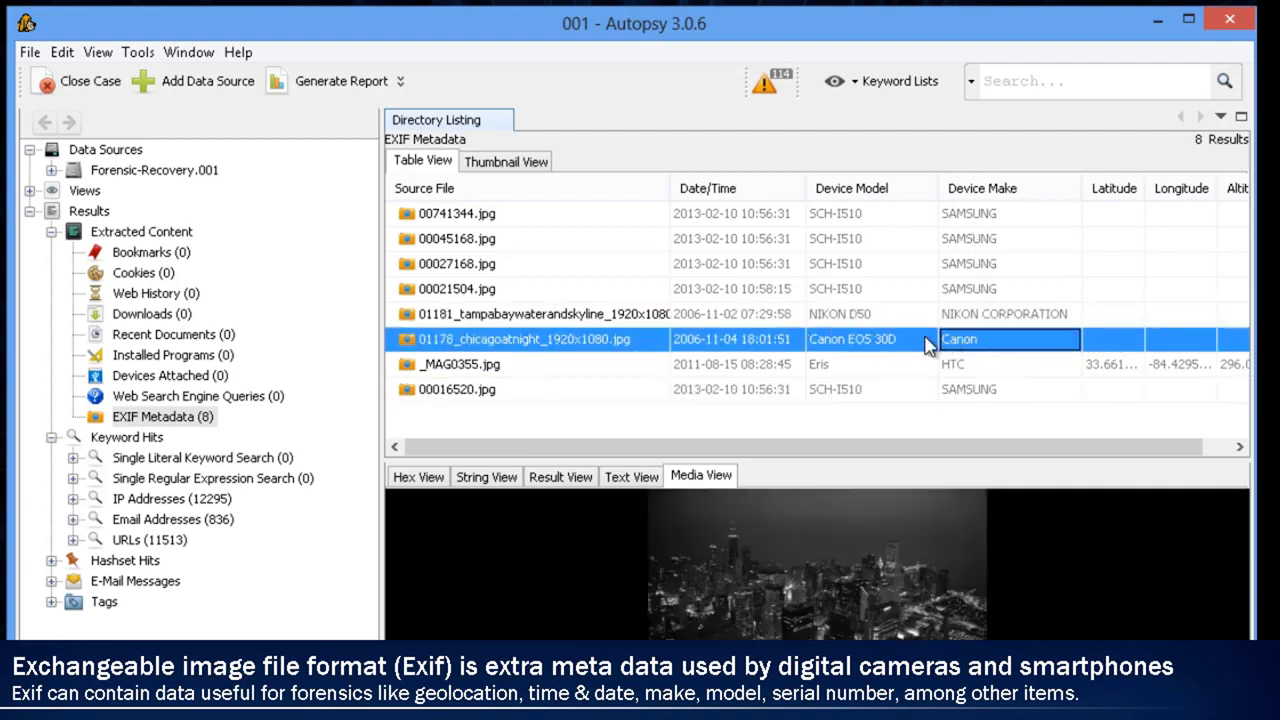
click(968, 365)
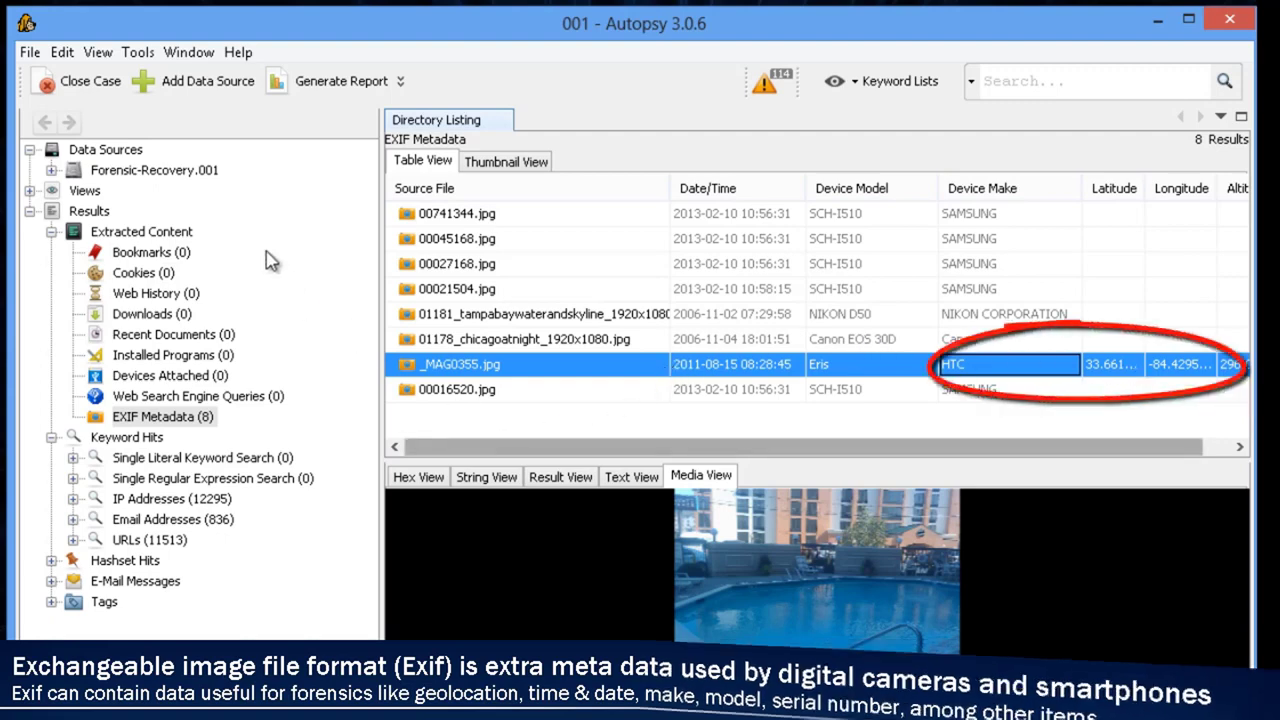
Expand the Forensic-Recovery.001 image down to its FAT16 volume vol2 and list the contents of the Pics folder
double_click(110, 170)
double_click(97, 213)
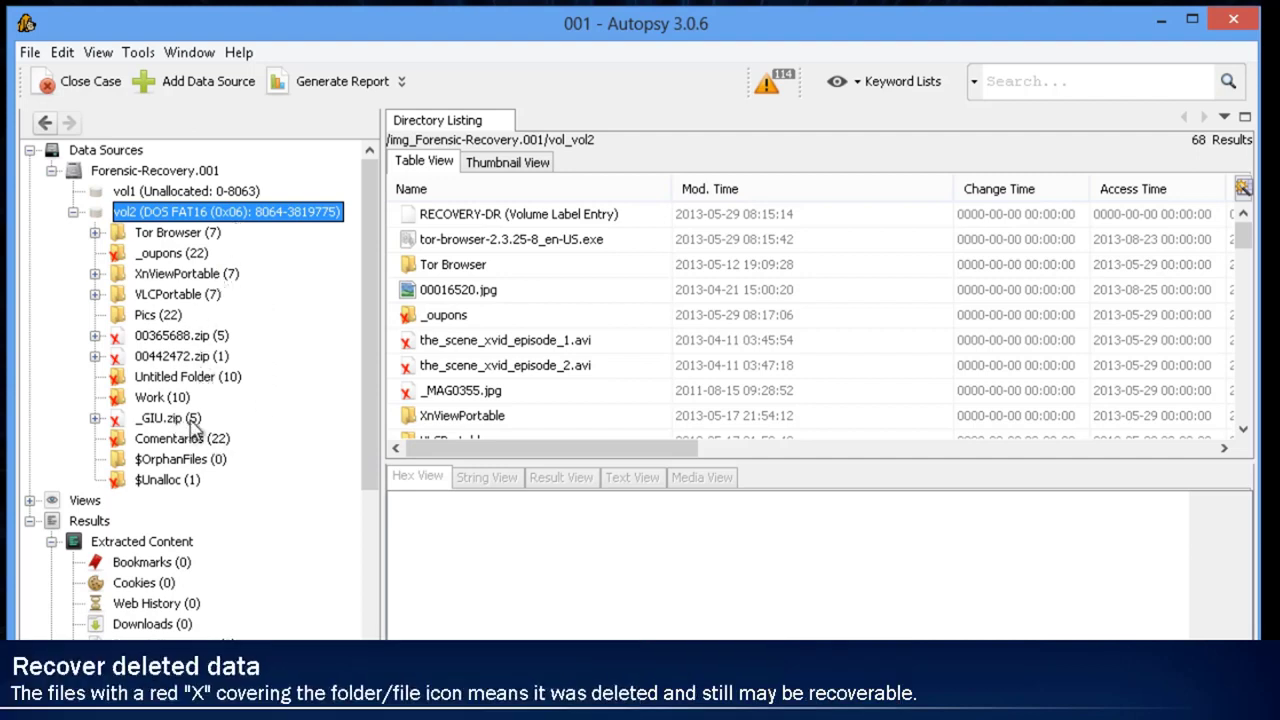
click(155, 320)
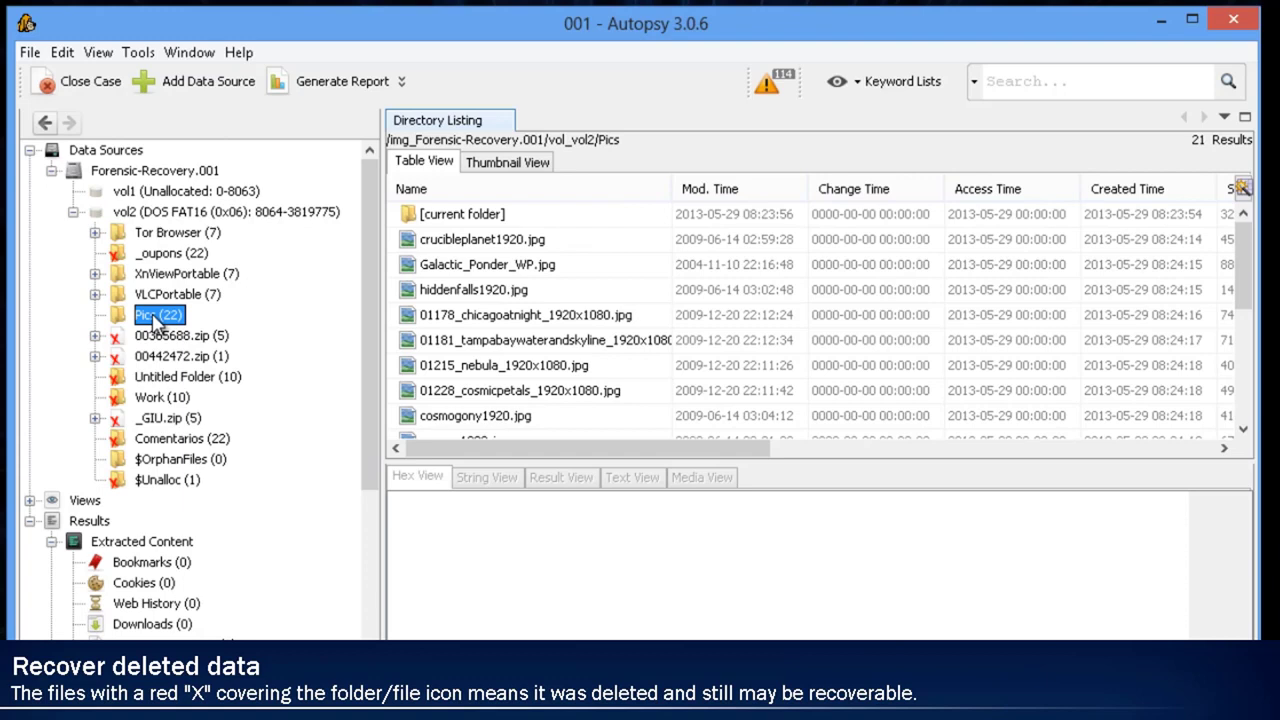
List the deleted Untitled Folder and preview its deleted JPG files one by one, ending with _0034339.jpg
click(160, 381)
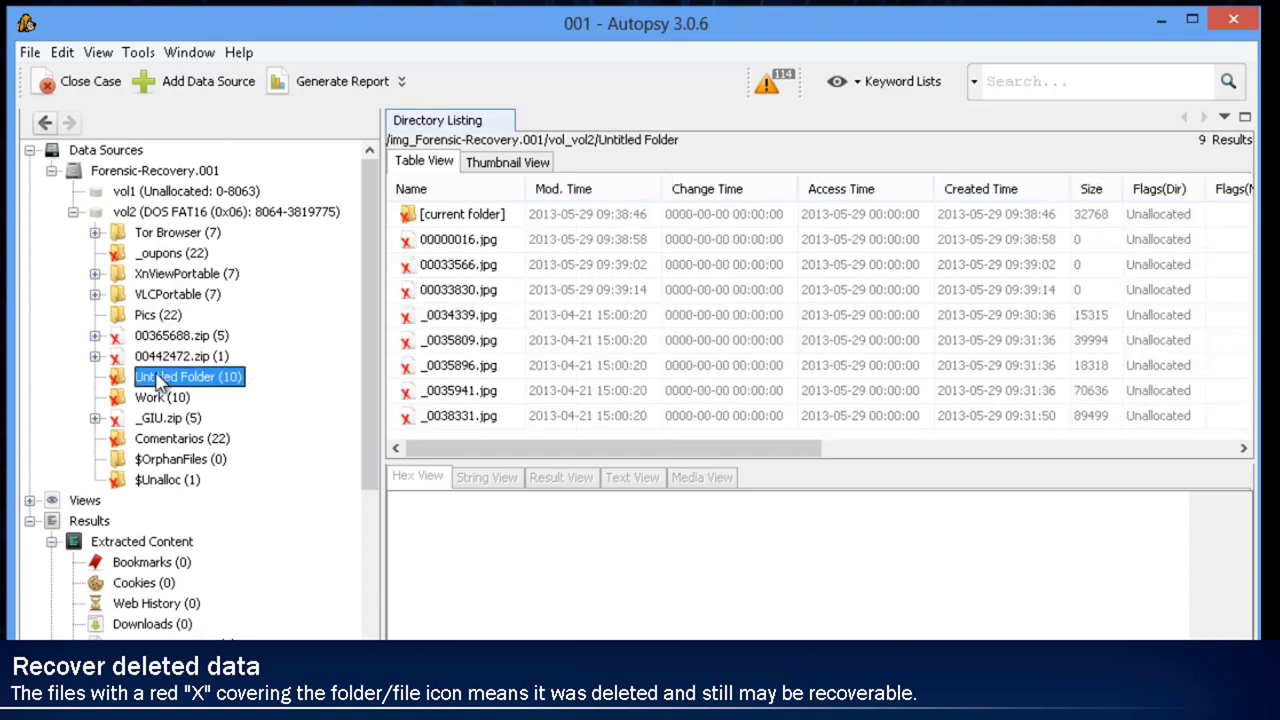
click(455, 248)
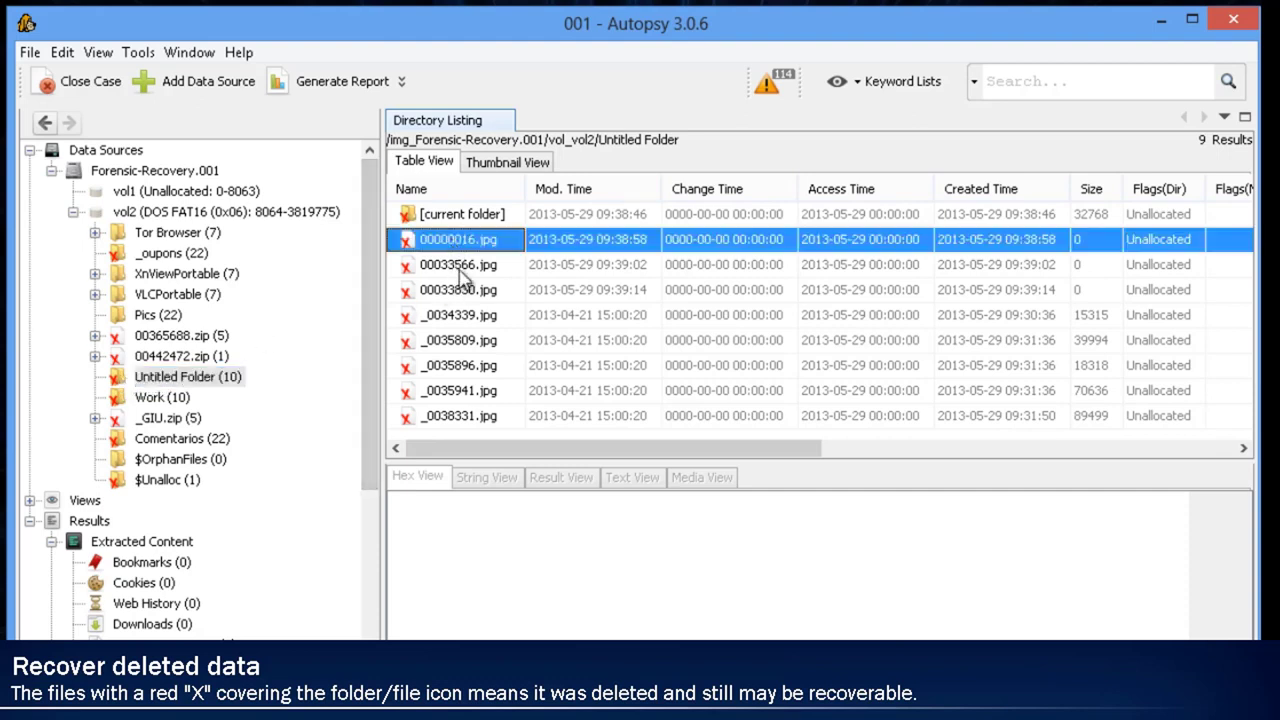
click(462, 270)
click(468, 293)
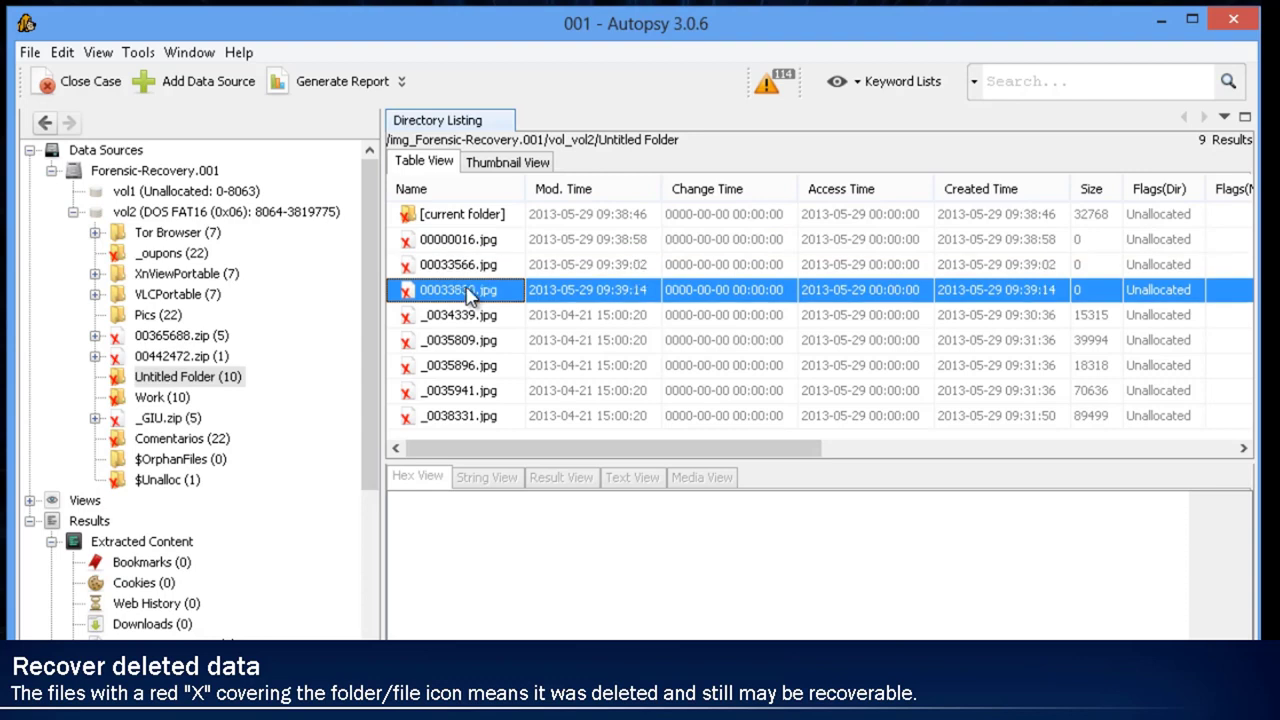
click(470, 343)
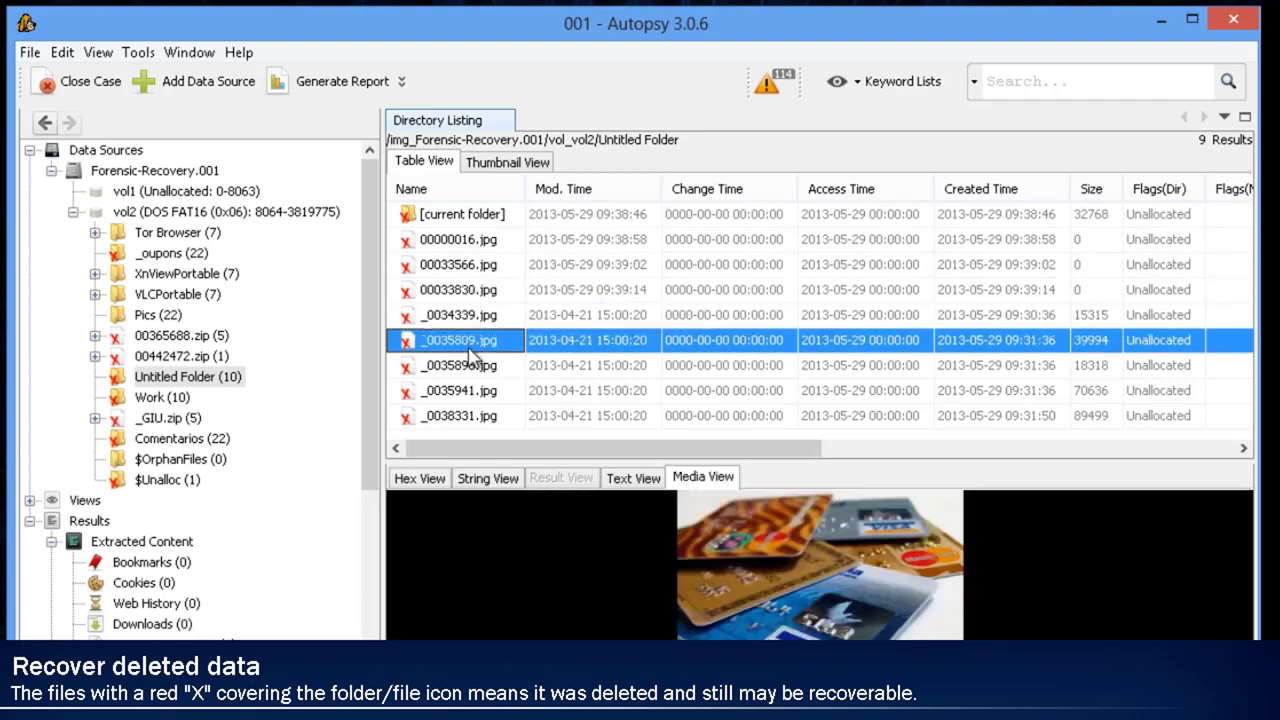
click(470, 366)
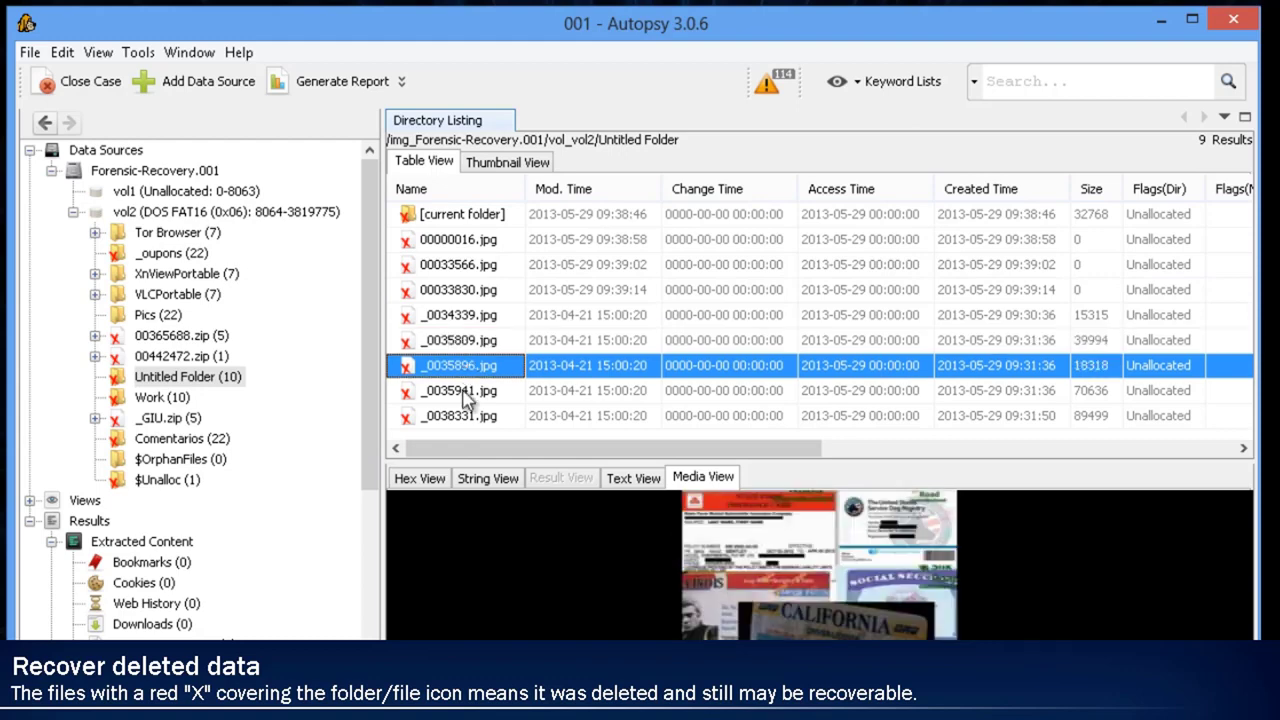
click(466, 392)
click(468, 418)
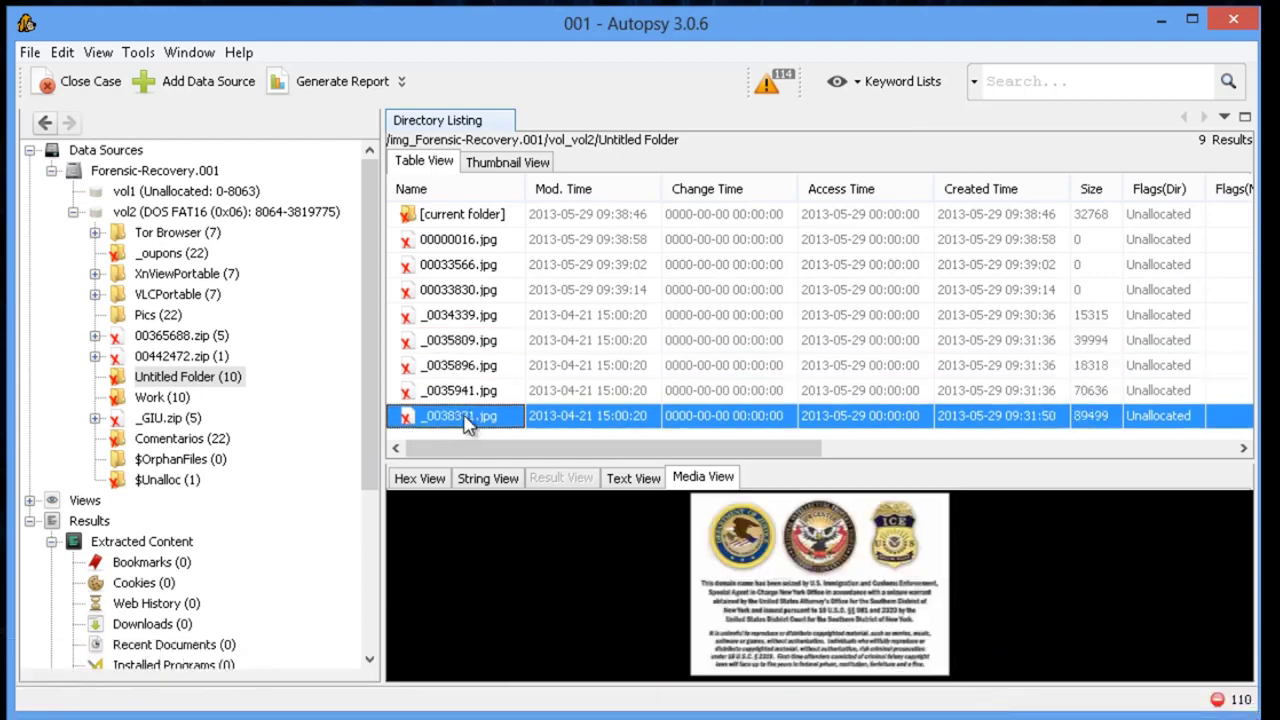
click(472, 317)
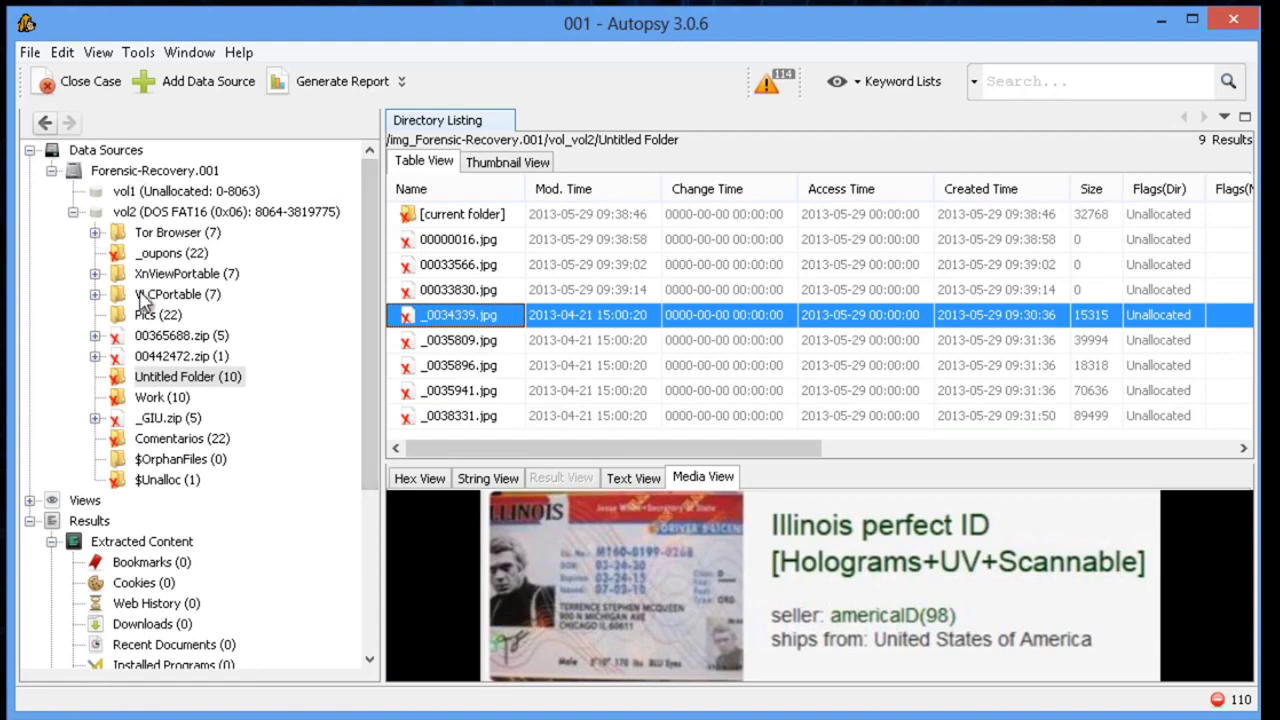
List the root of vol2, inspect tor-browser-2.3.25-8_en-US.exe and bring up the media preview of the deleted the_scene_xvid_episode_1.avi
click(180, 213)
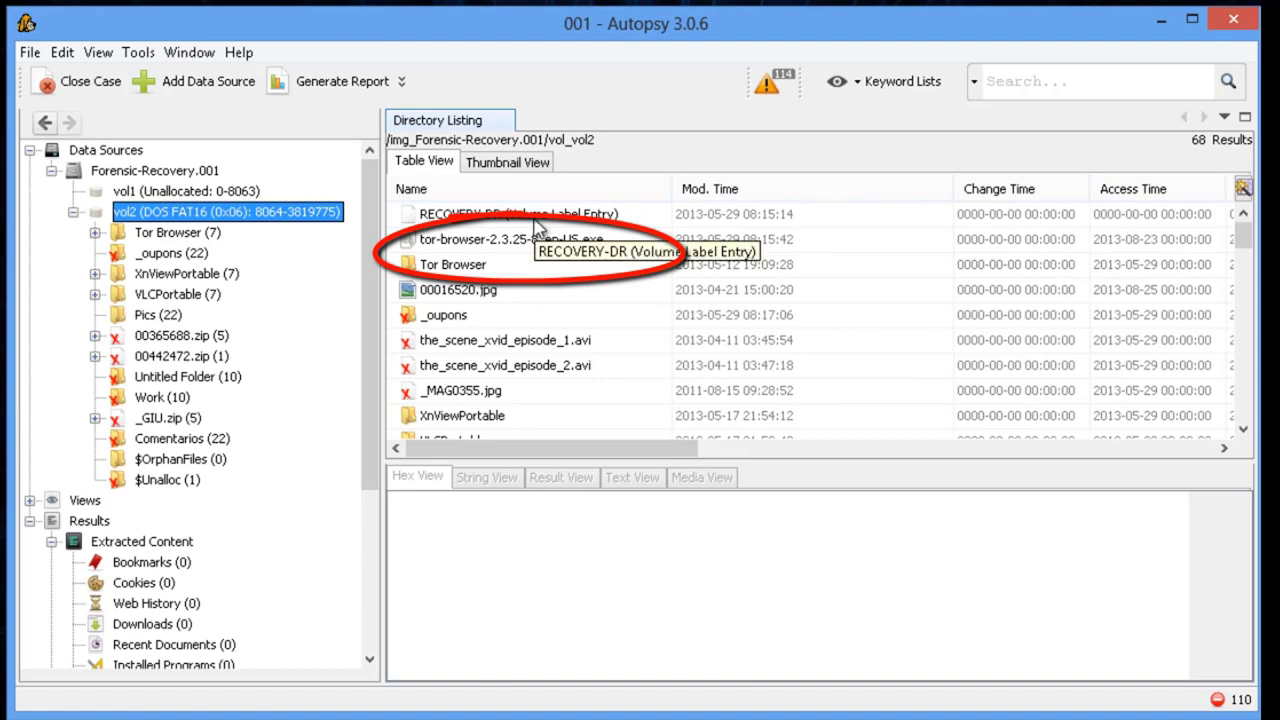
click(516, 245)
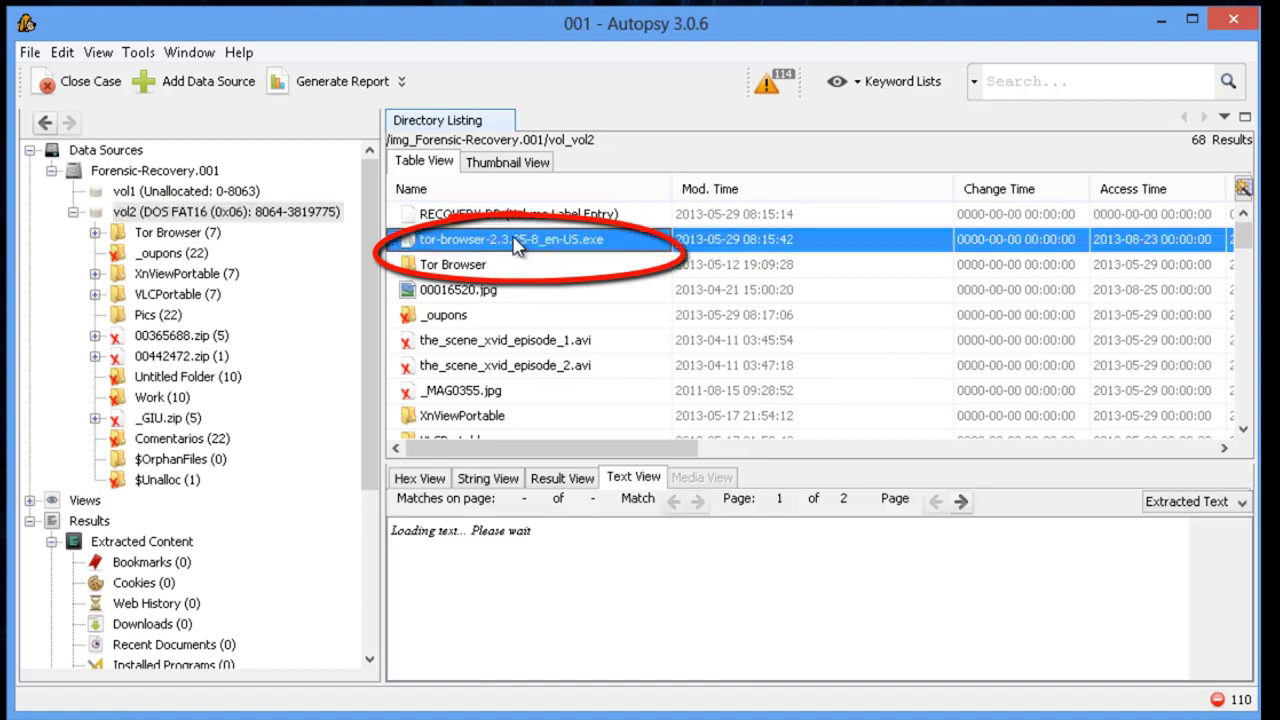
click(481, 345)
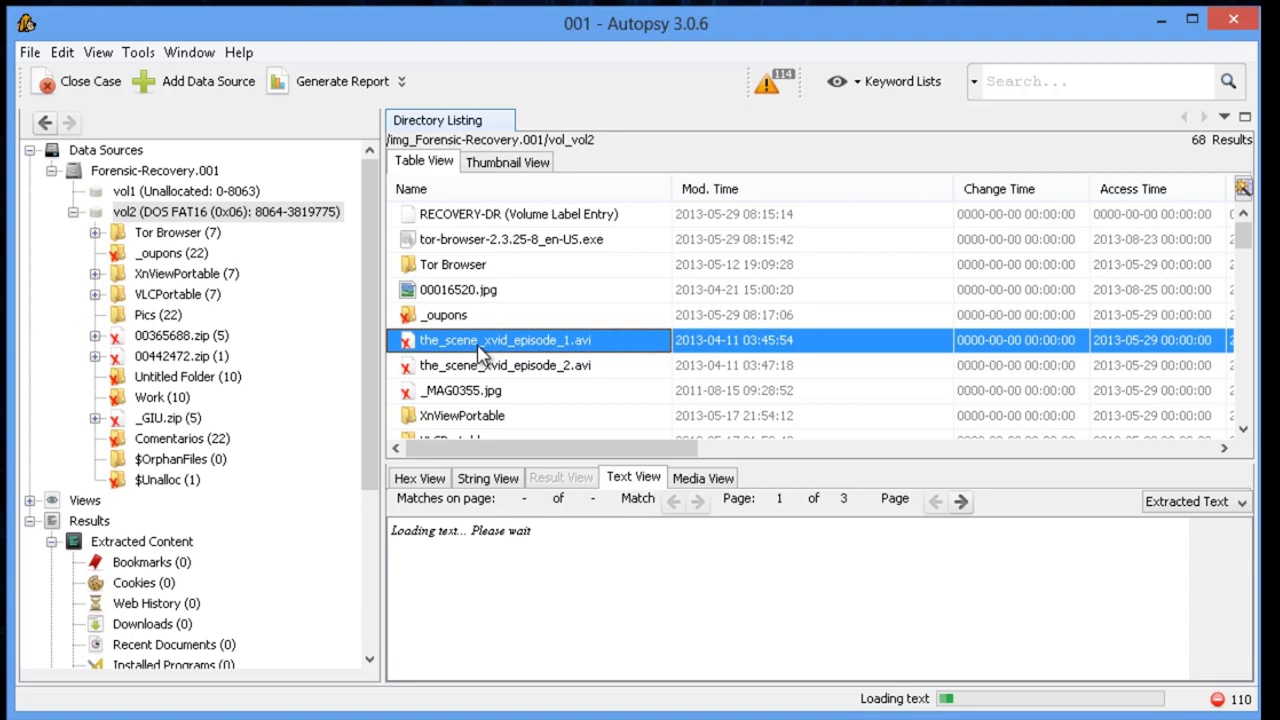
click(710, 480)
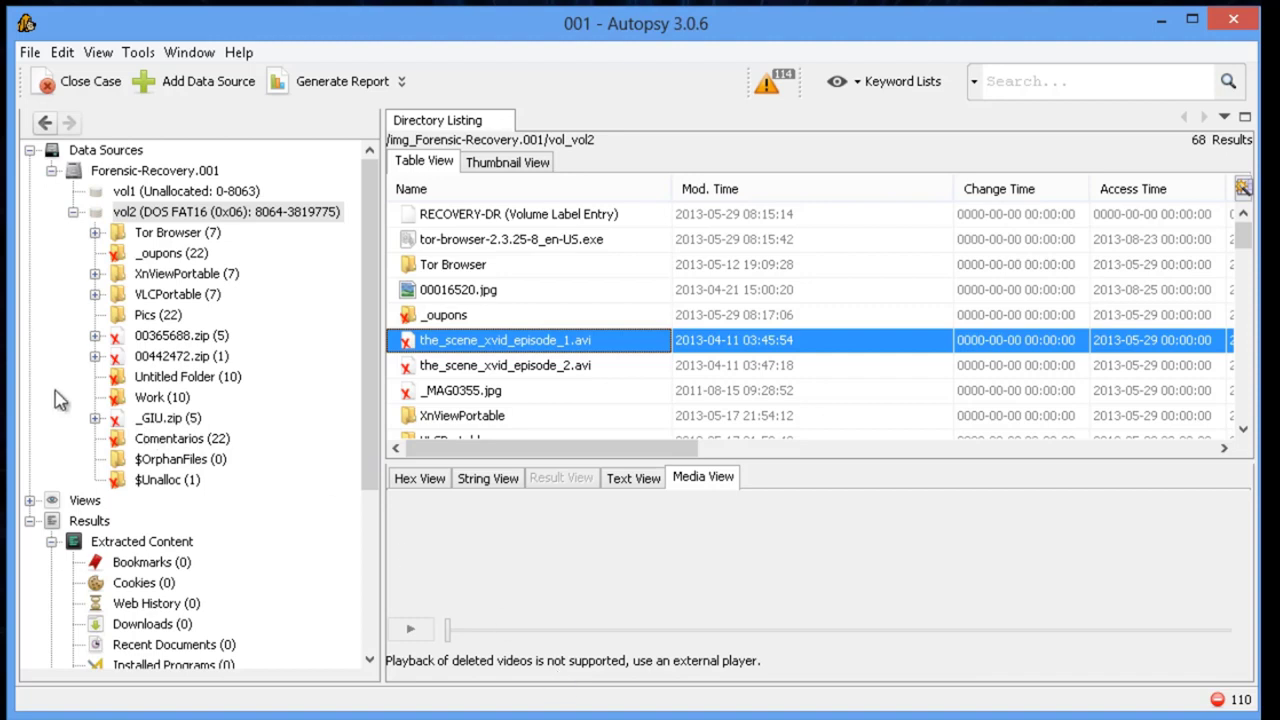
Extract the deleted video the_scene_xvid_episode_1.avi into the 001 case folder under its original name
right_click(463, 350)
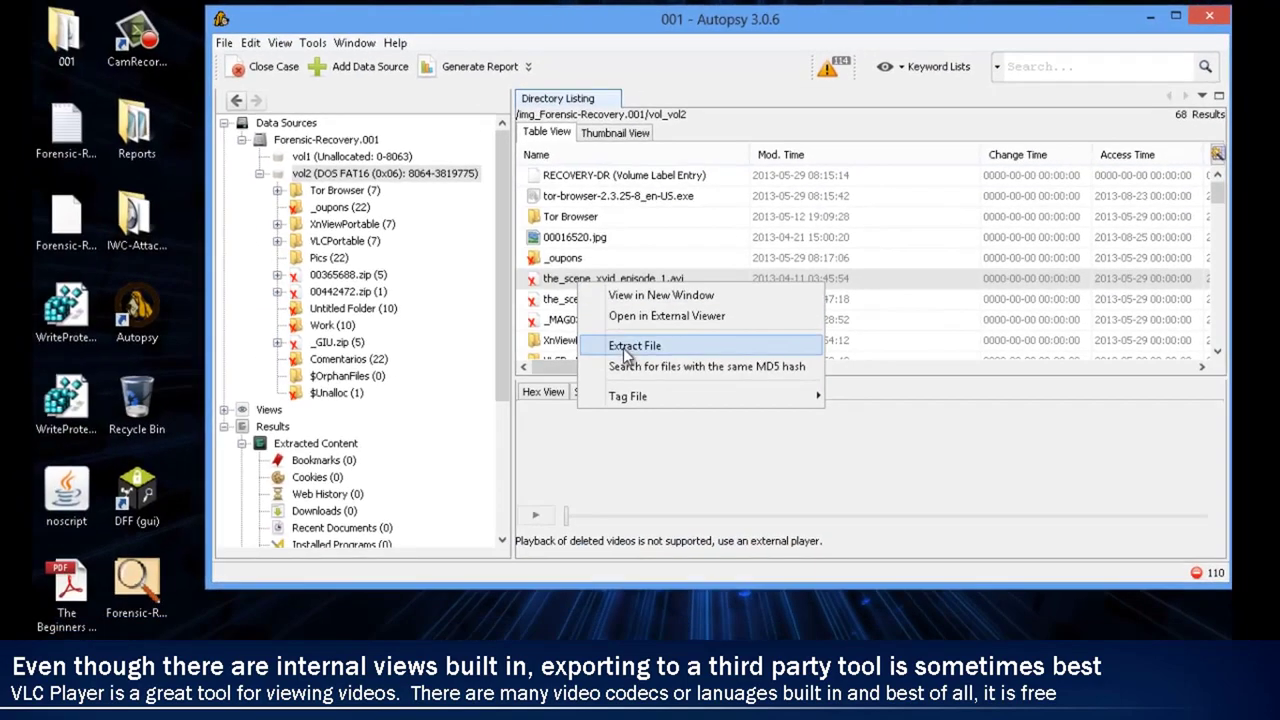
click(518, 422)
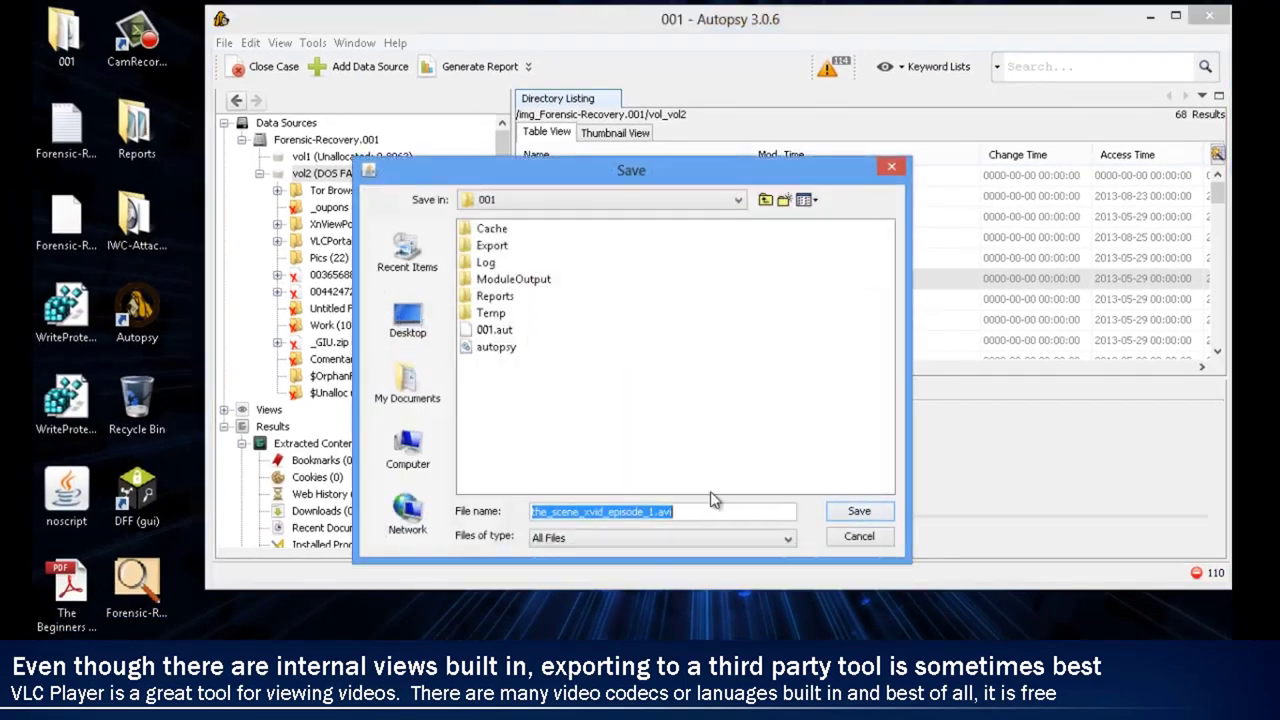
click(852, 513)
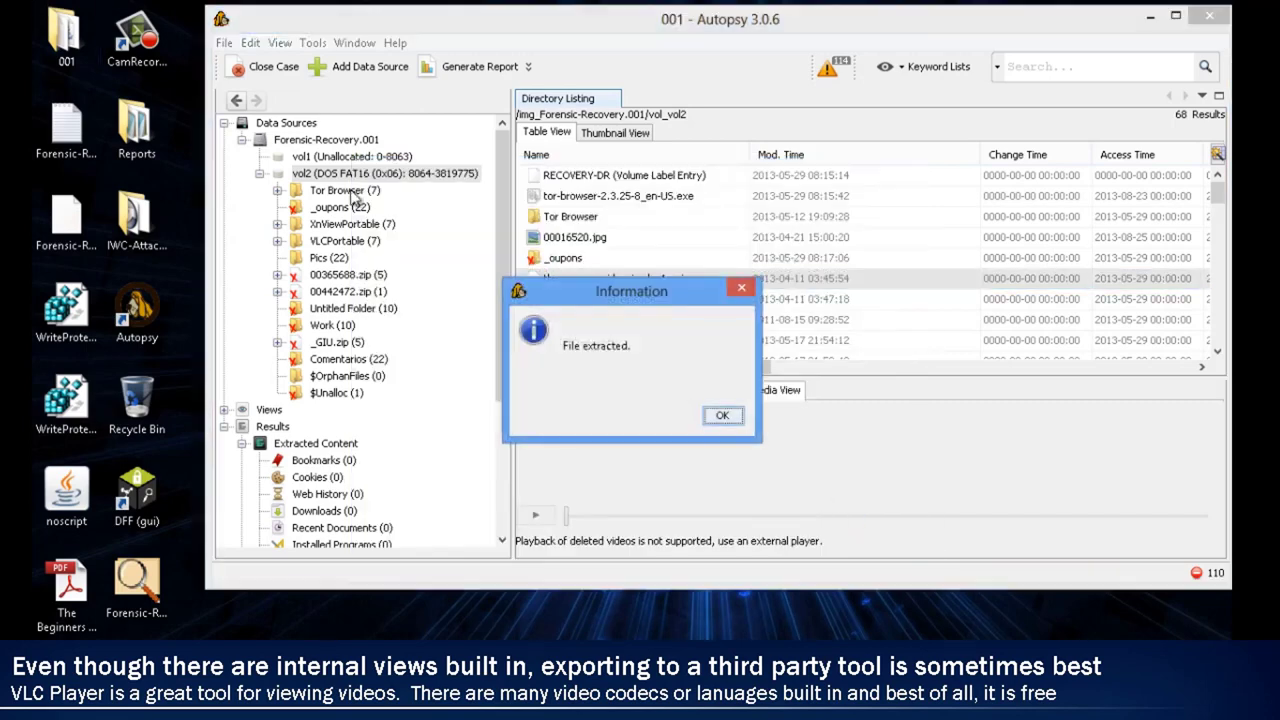
click(722, 415)
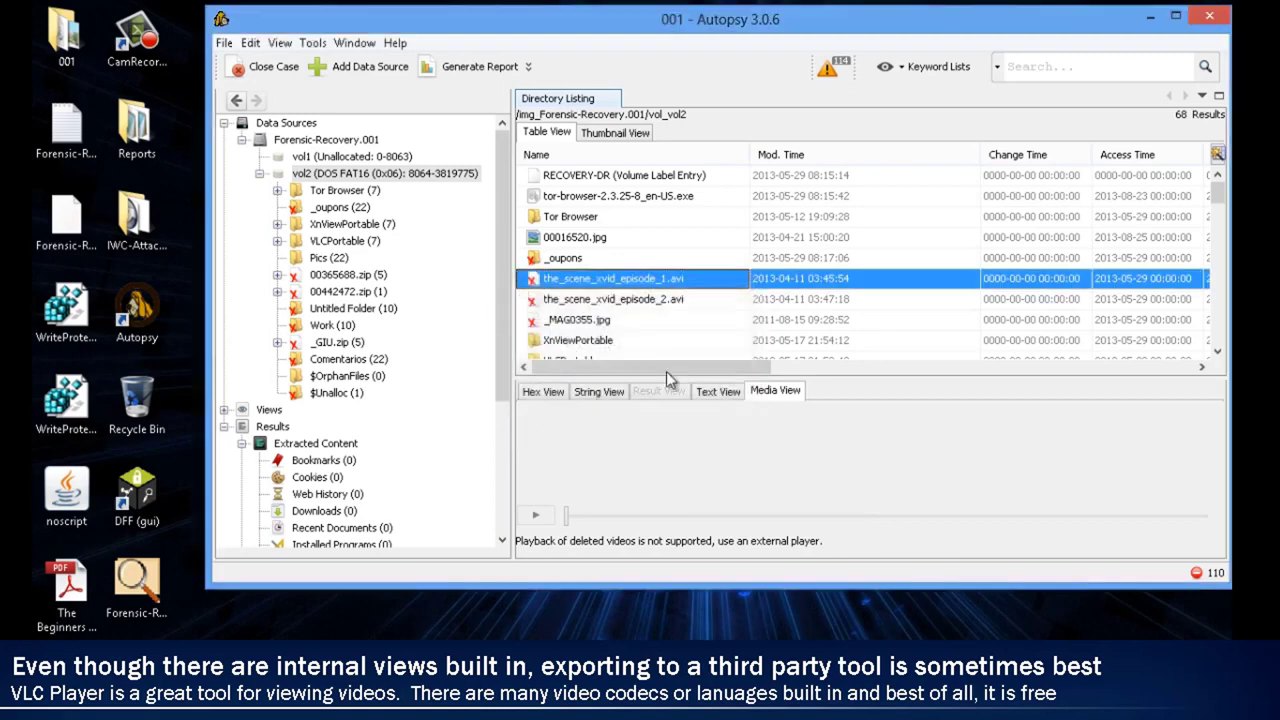
Open the 001 folder from the desktop, play the extracted the_scene_xvid_episode_1 video in VLC media player, and close the player
double_click(66, 38)
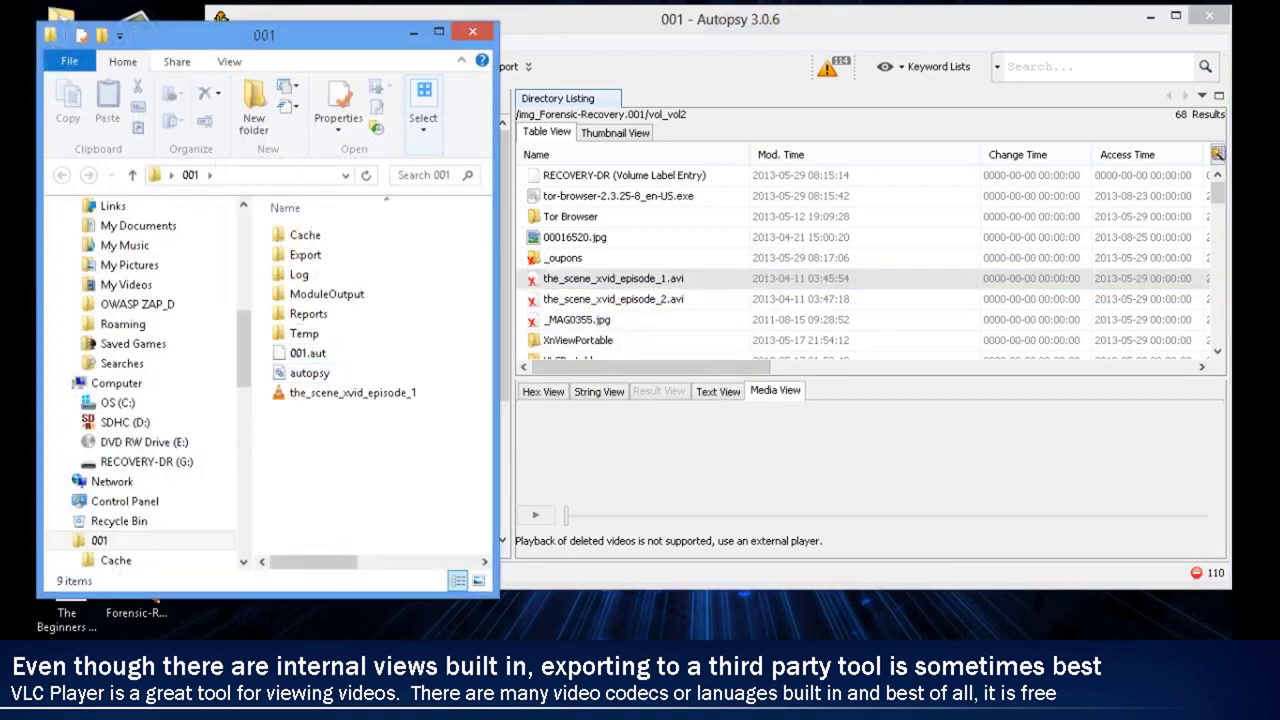
click(327, 400)
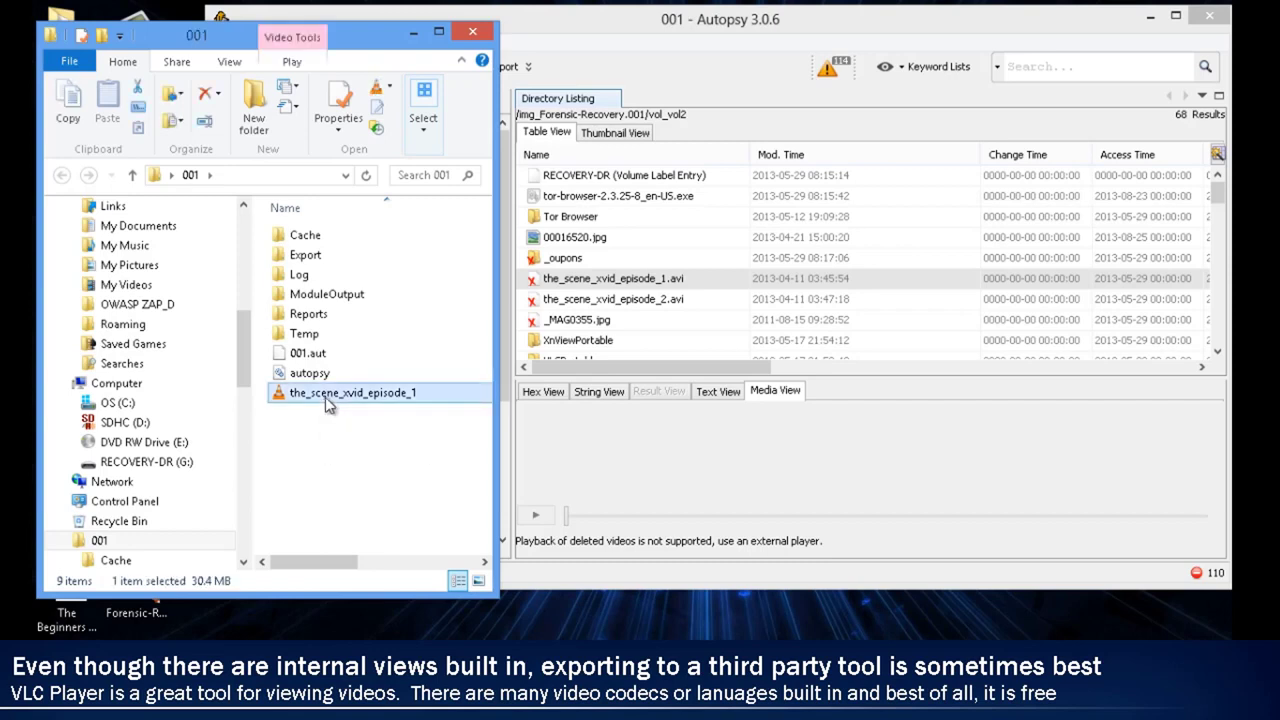
double_click(330, 395)
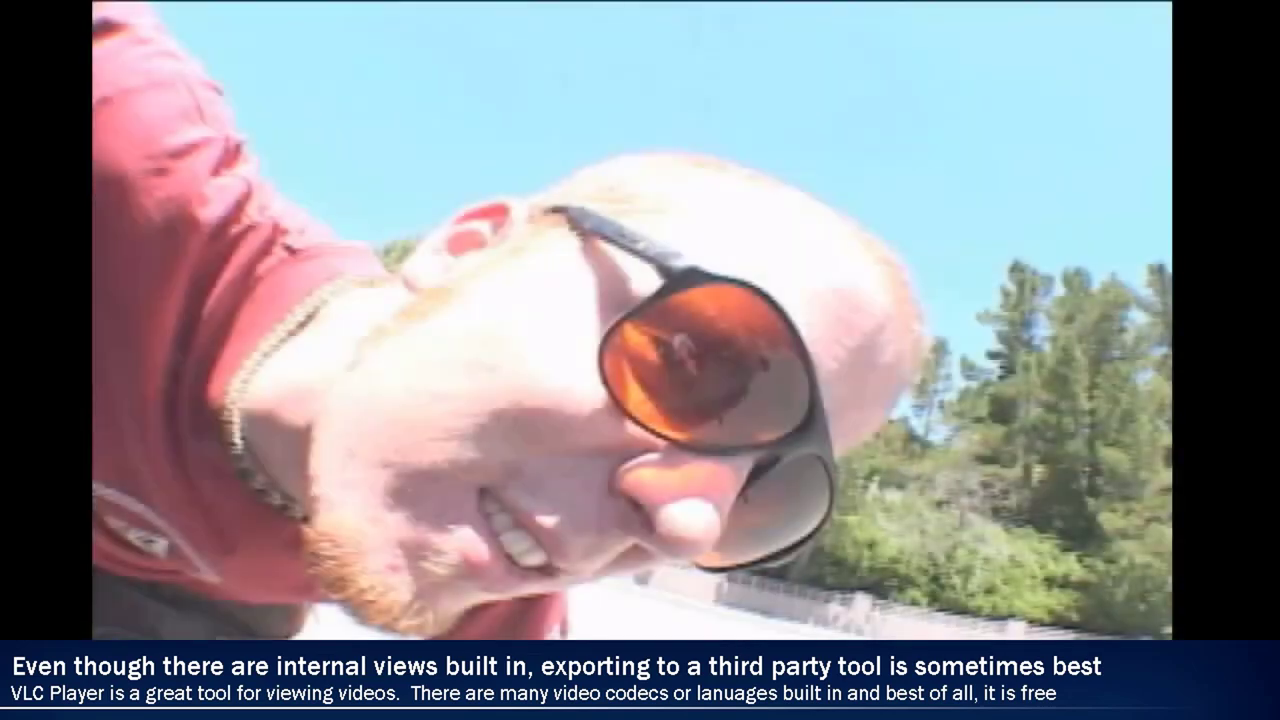
double_click(365, 431)
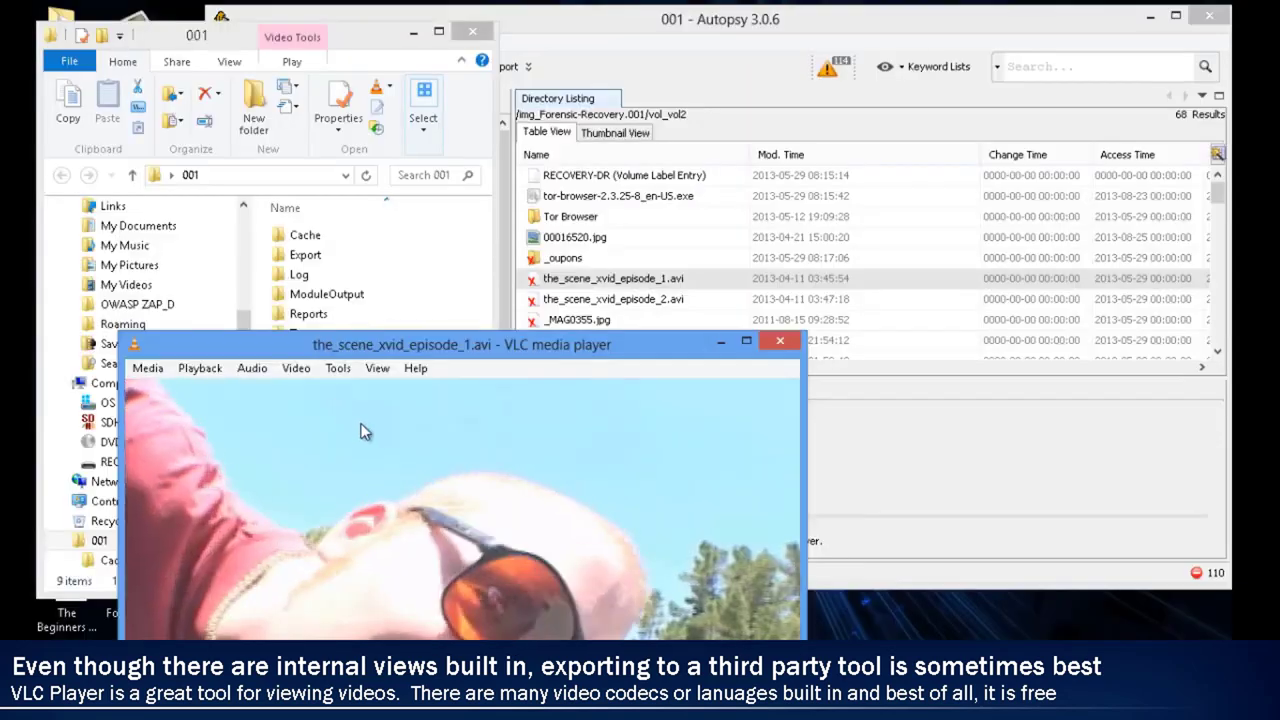
drag(412, 346, 387, 137)
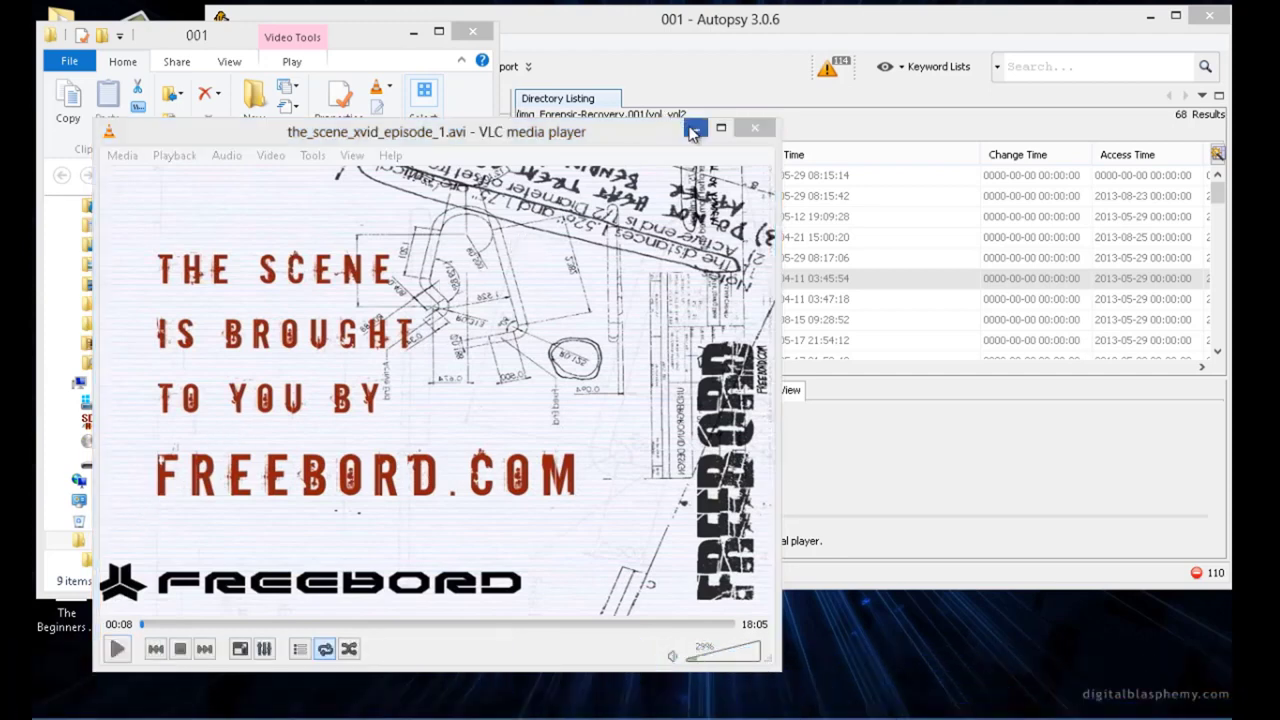
click(755, 127)
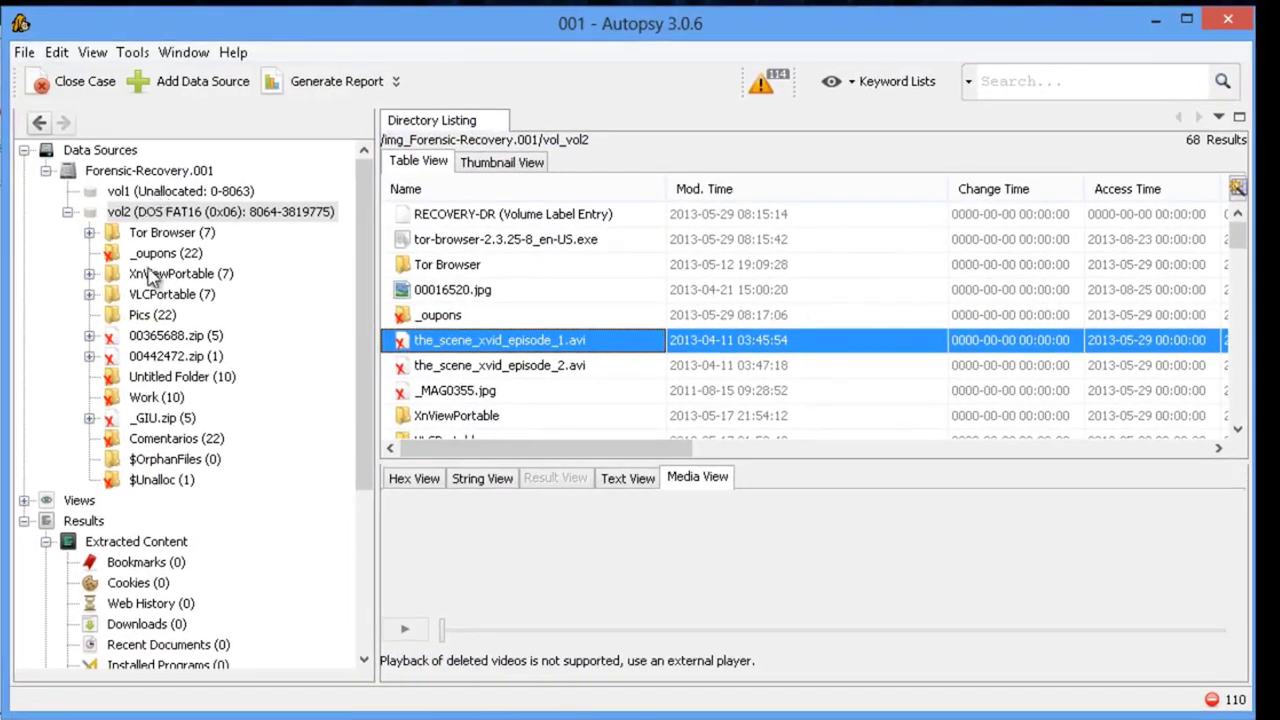
Look at the $Unalloc folder of vol2, and browse the image's files by type, listing Images and Videos
click(162, 484)
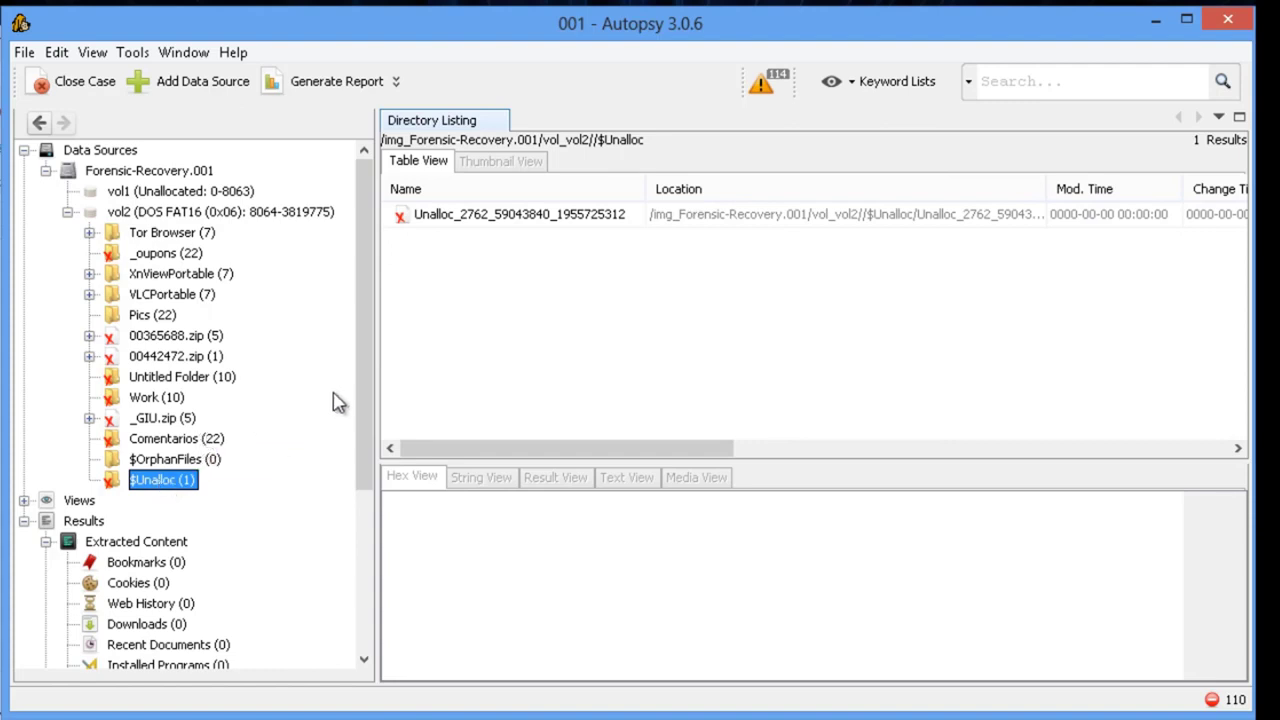
double_click(78, 502)
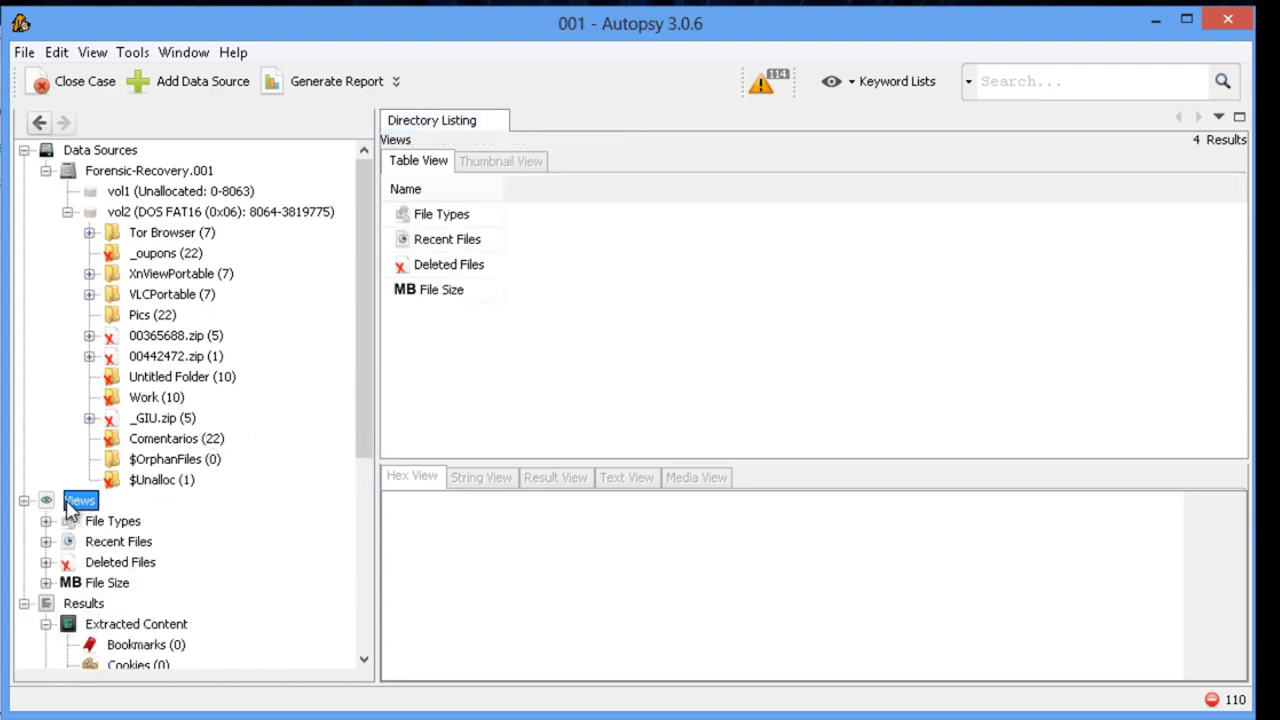
scroll(366, 449, down, 3)
double_click(110, 331)
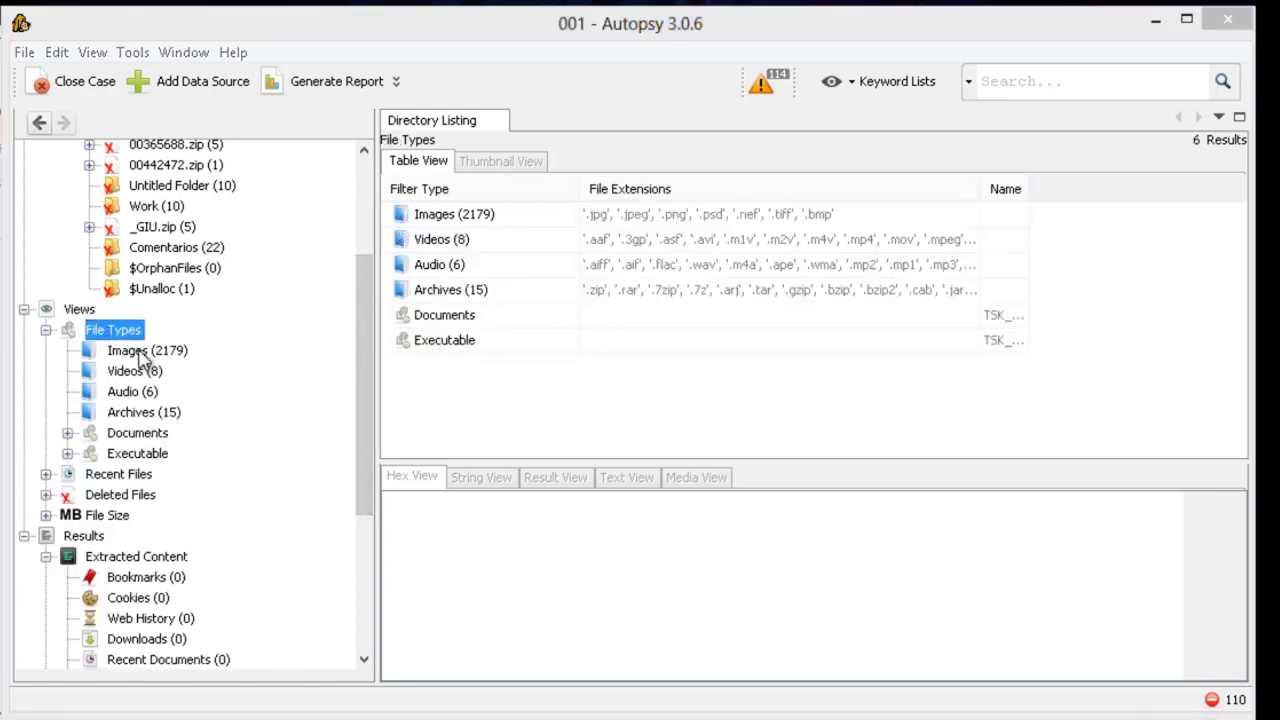
click(140, 350)
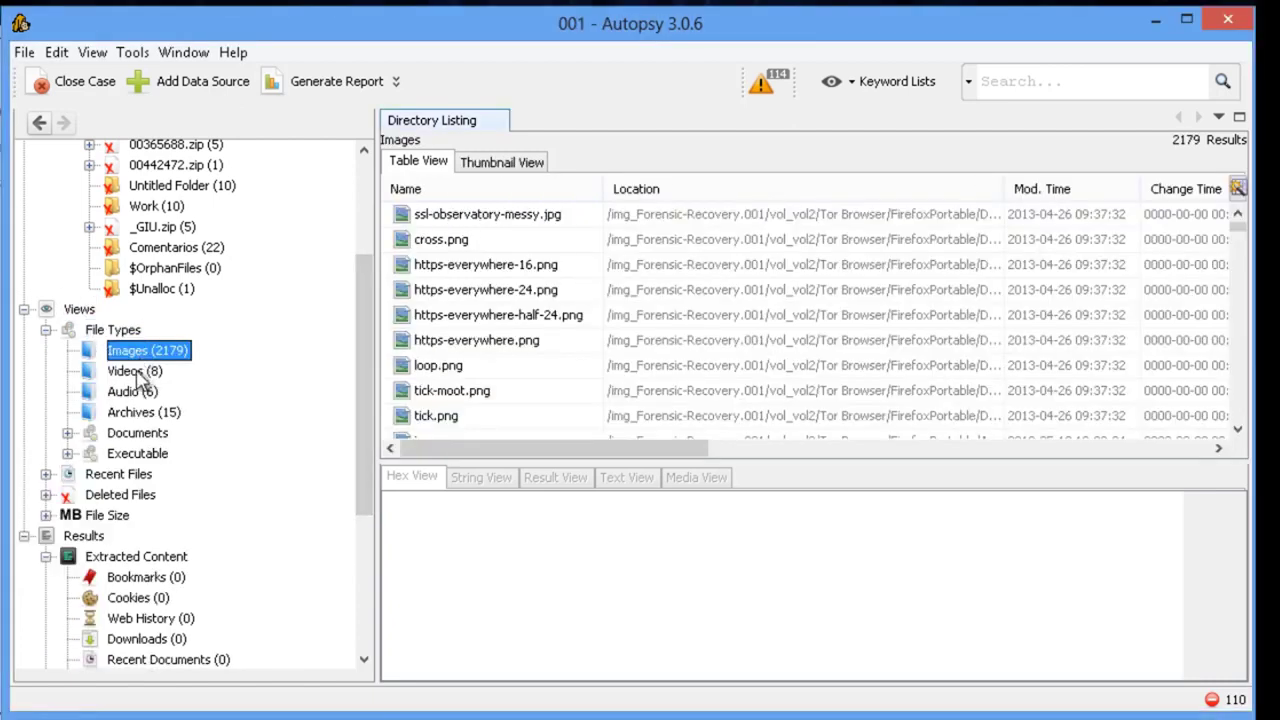
click(138, 372)
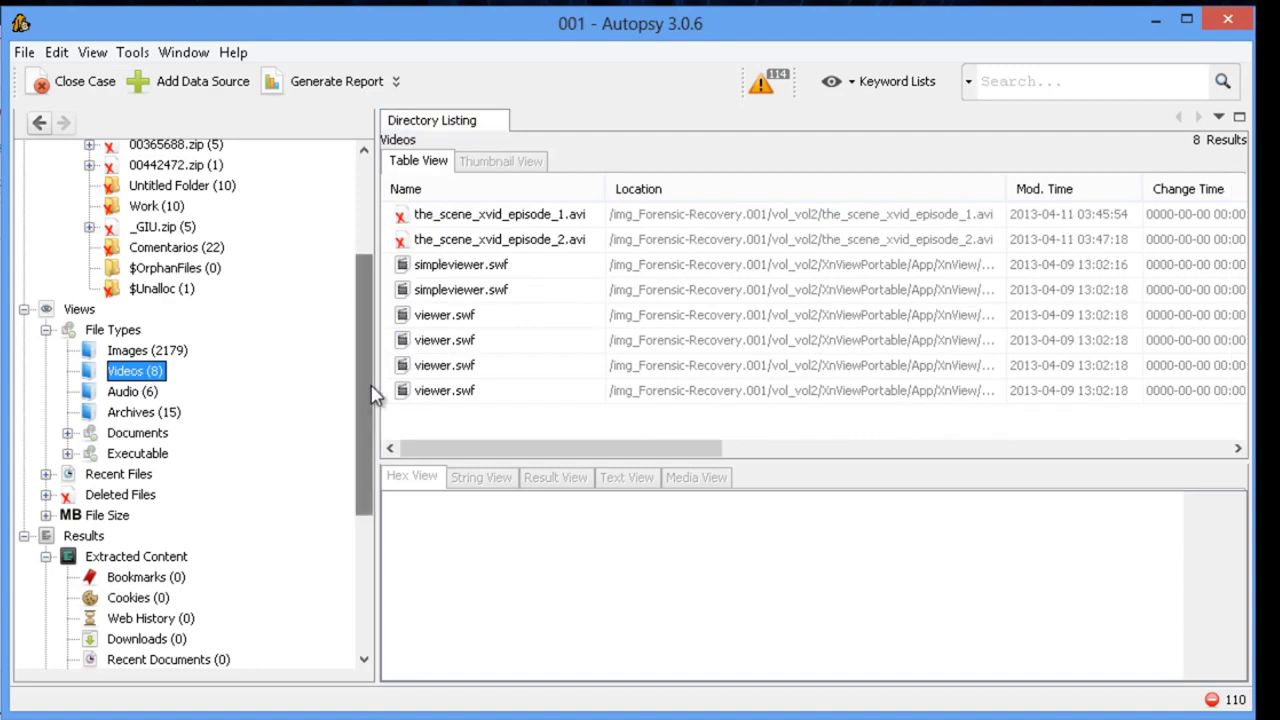
Run a keyword search of the case for "tor"
drag(372, 394, 410, 613)
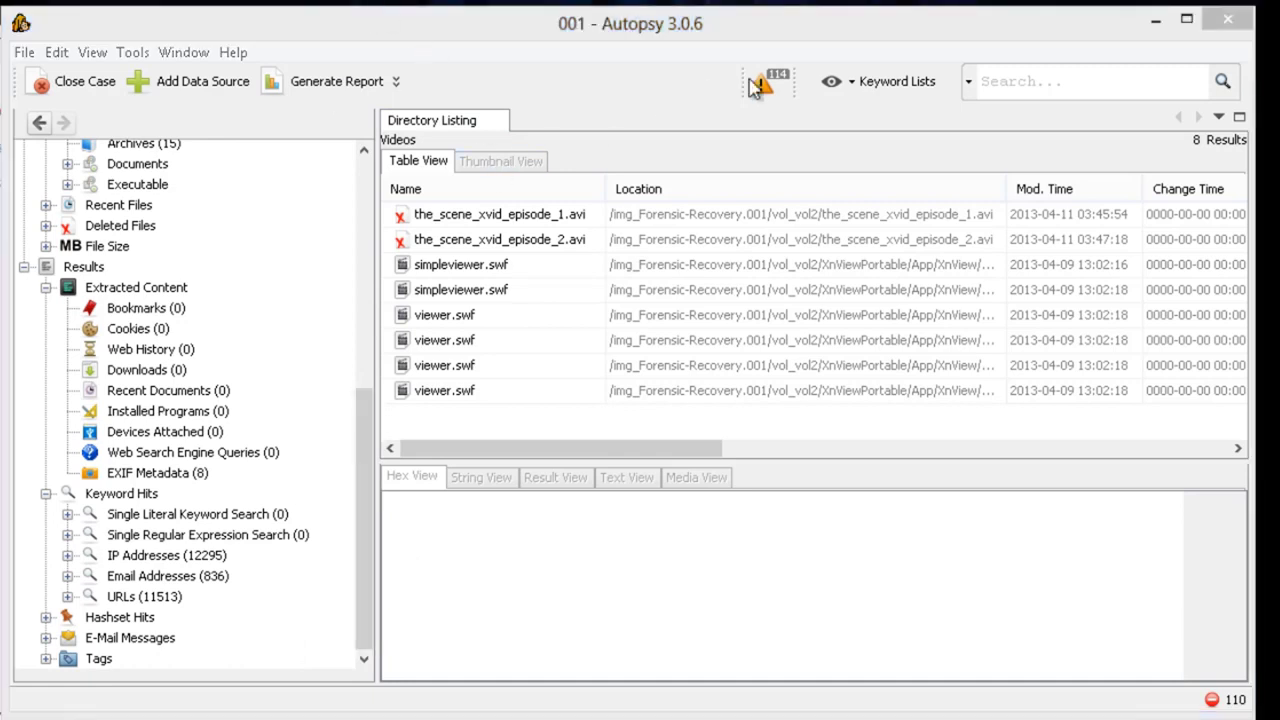
click(1019, 84)
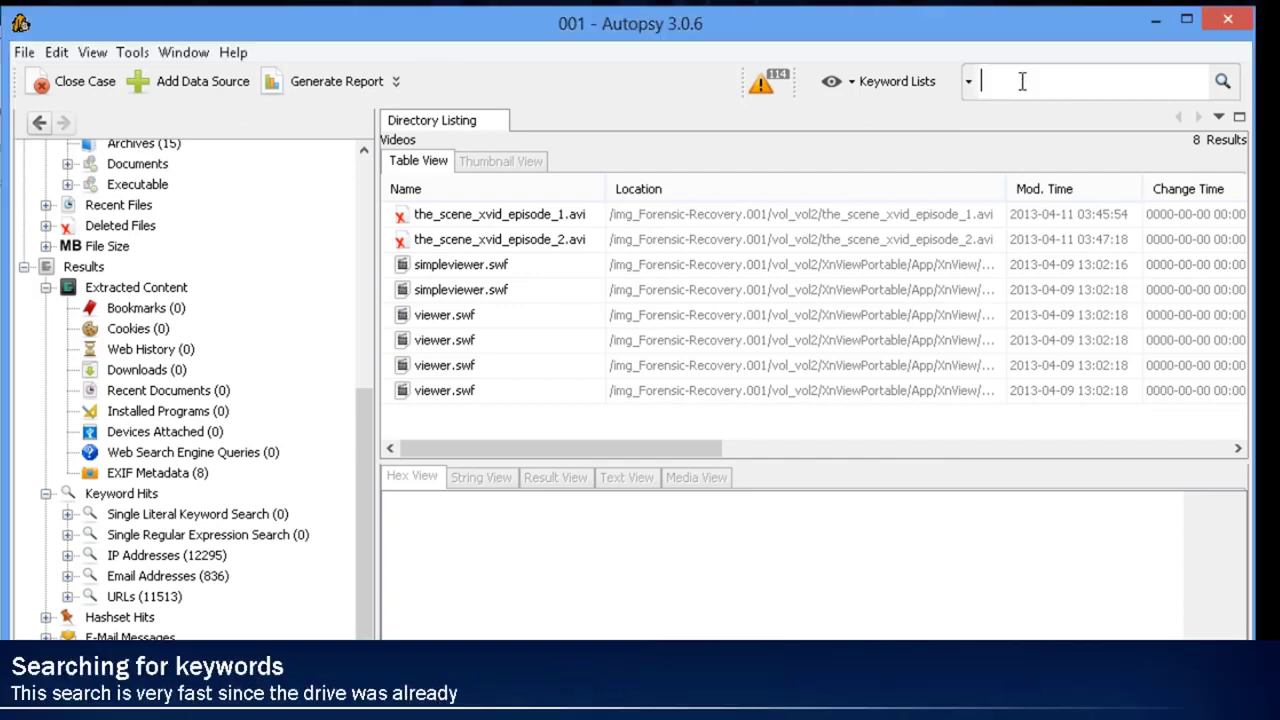
text(tor)
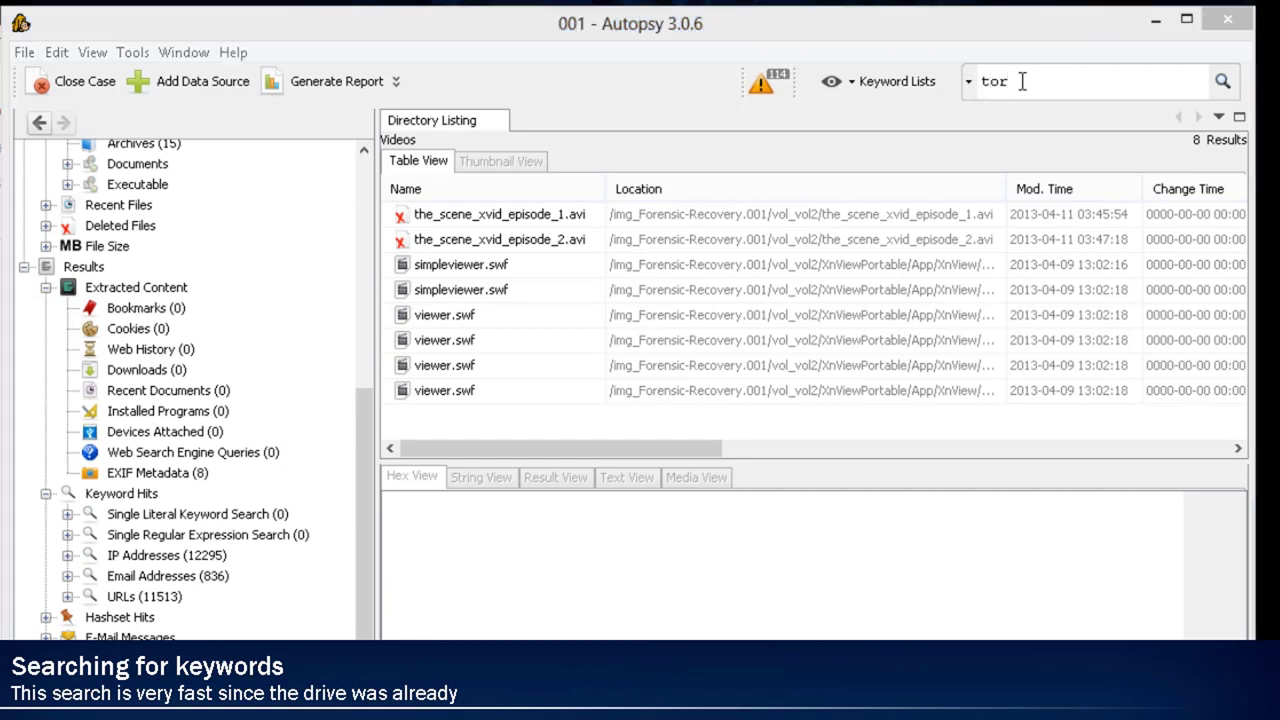
click(1221, 84)
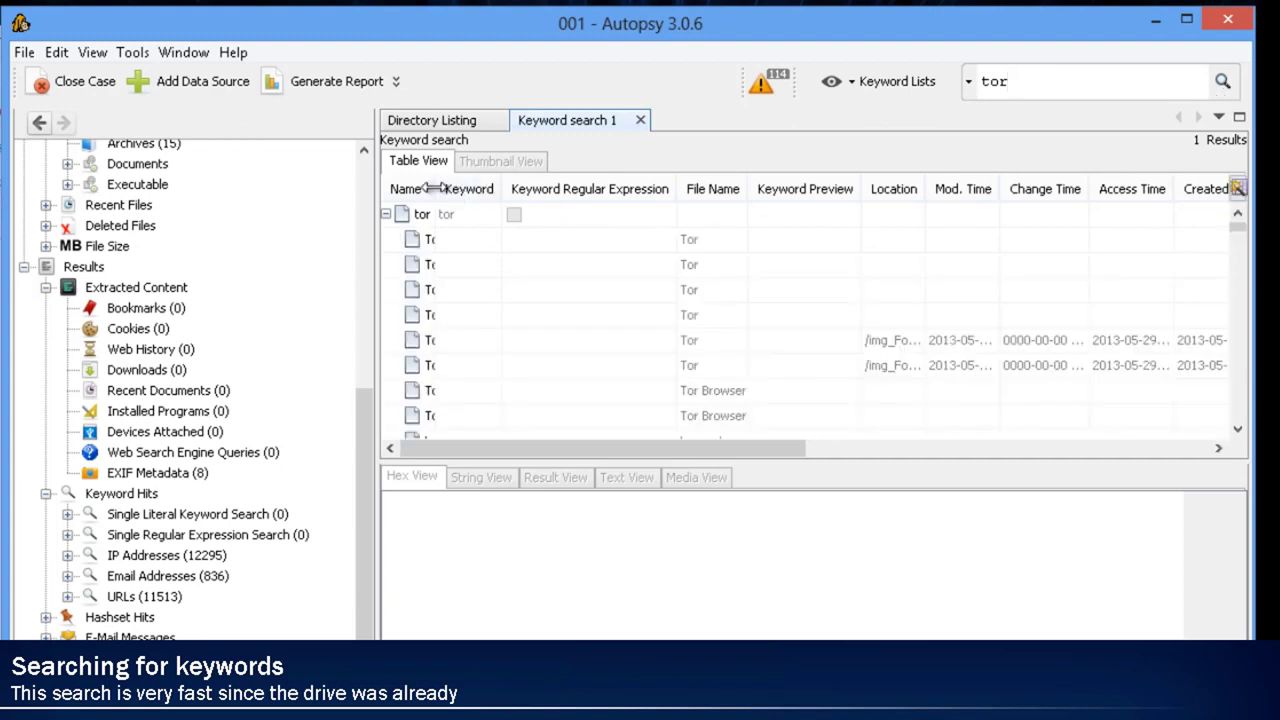
Widen the Name column and narrow the Keyword column of the "tor" search results to review the matching files
drag(435, 189, 548, 234)
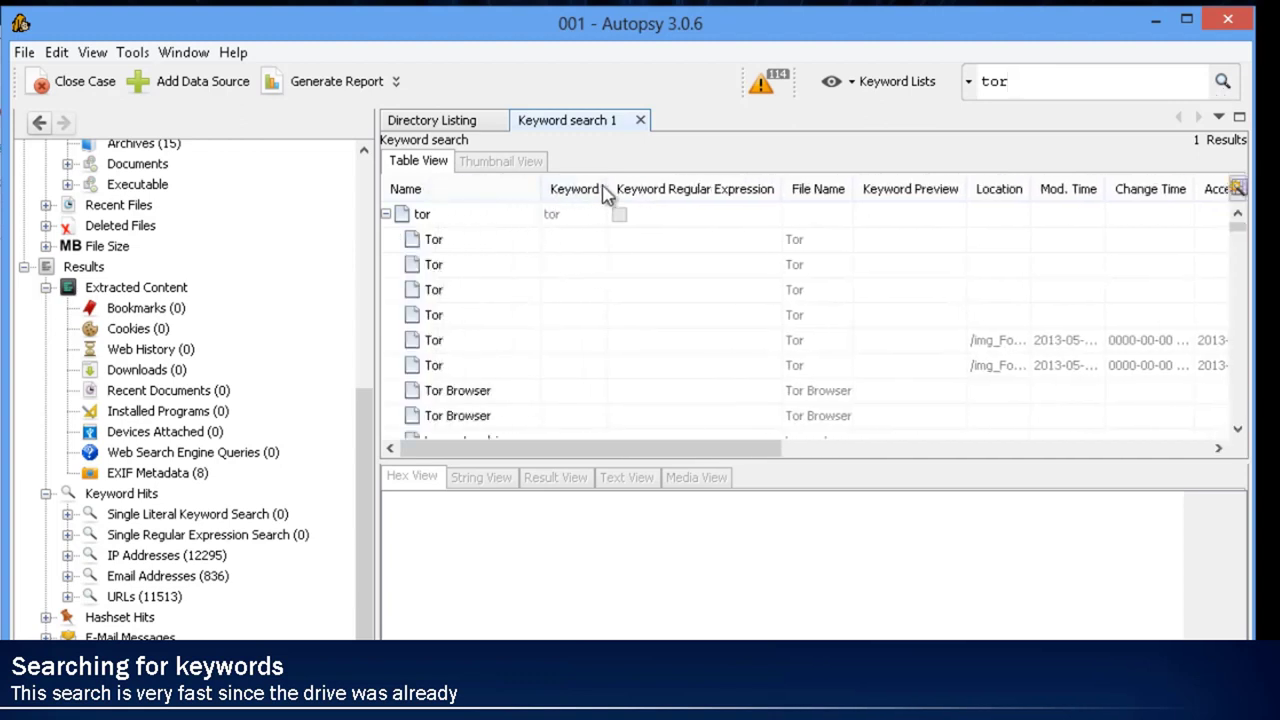
drag(604, 192, 586, 188)
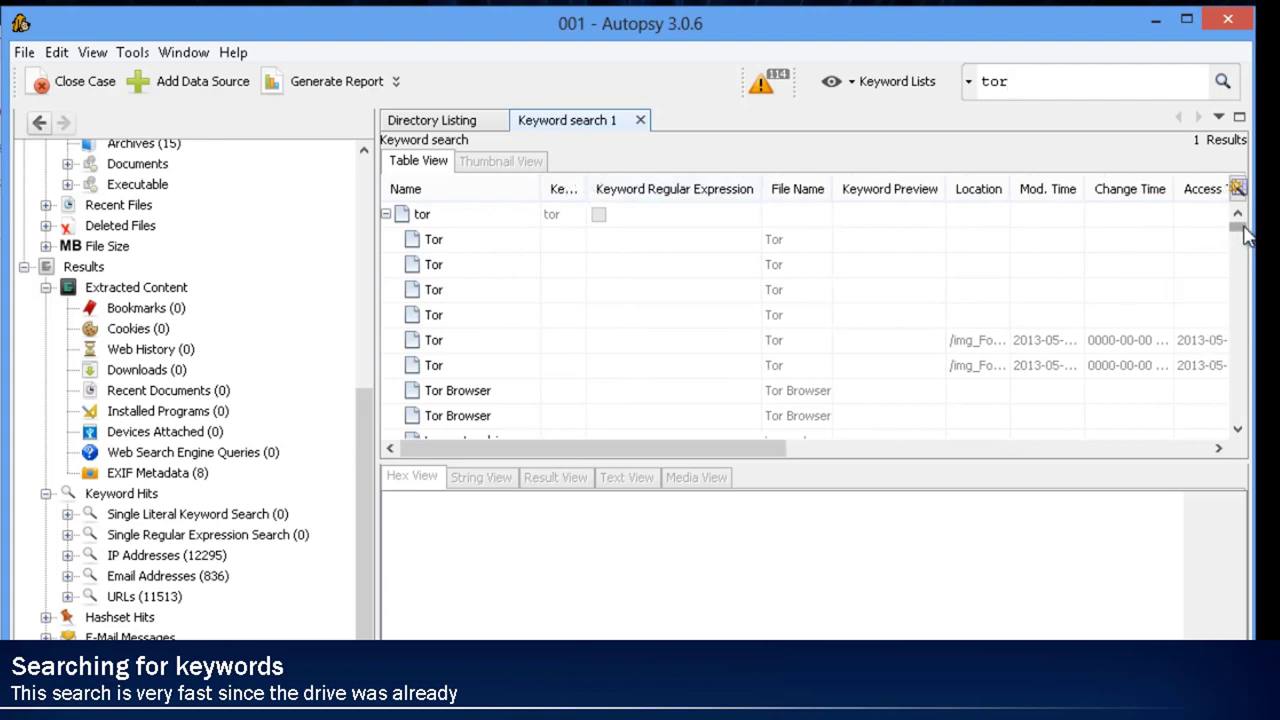
mouse_move(1243, 233)
mouse_down()
mouse_move(1237, 430)
mouse_move(1238, 222)
mouse_up()
Look through the case's keyword hits for IP Addresses and Email Addresses
click(150, 494)
click(153, 558)
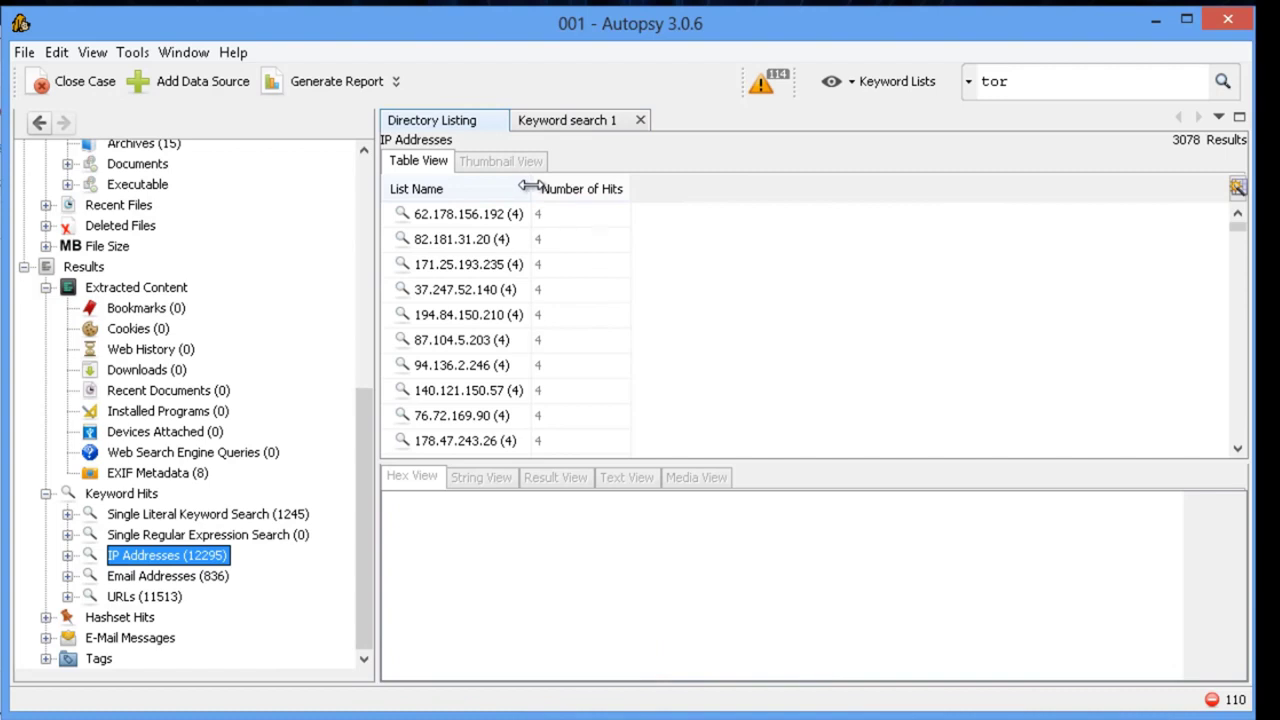
drag(529, 186, 582, 190)
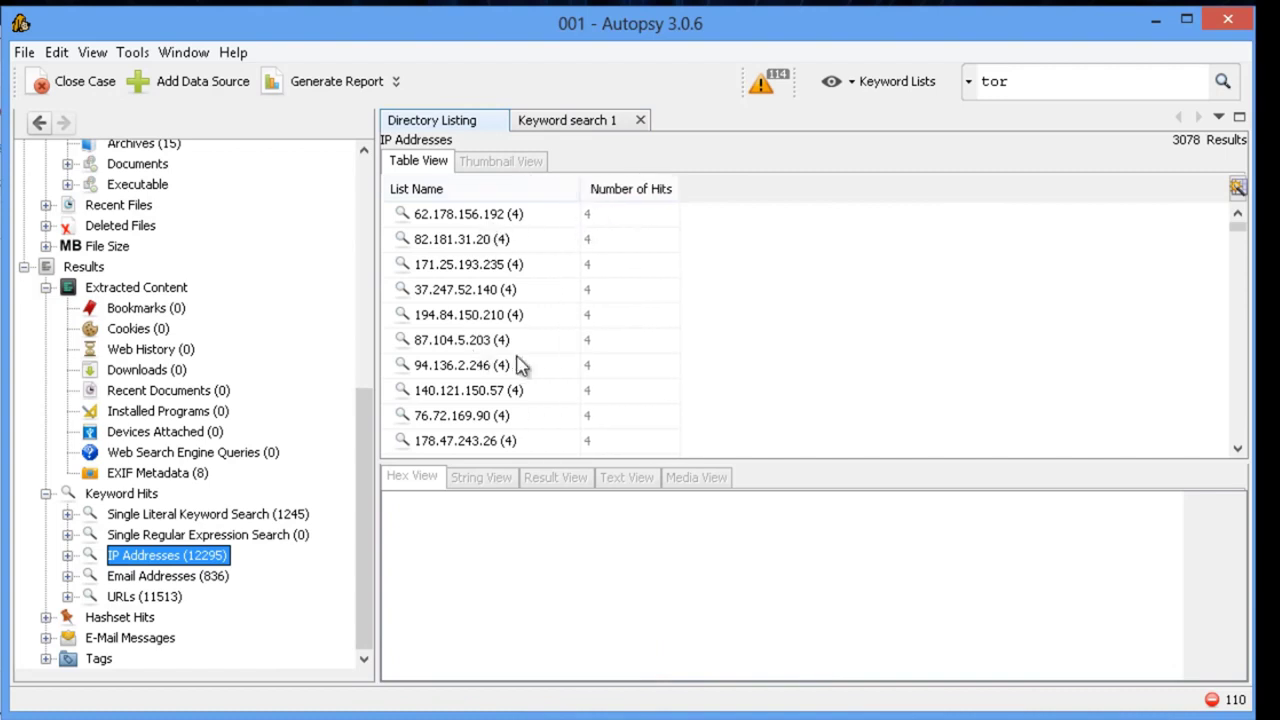
drag(1238, 228, 1233, 460)
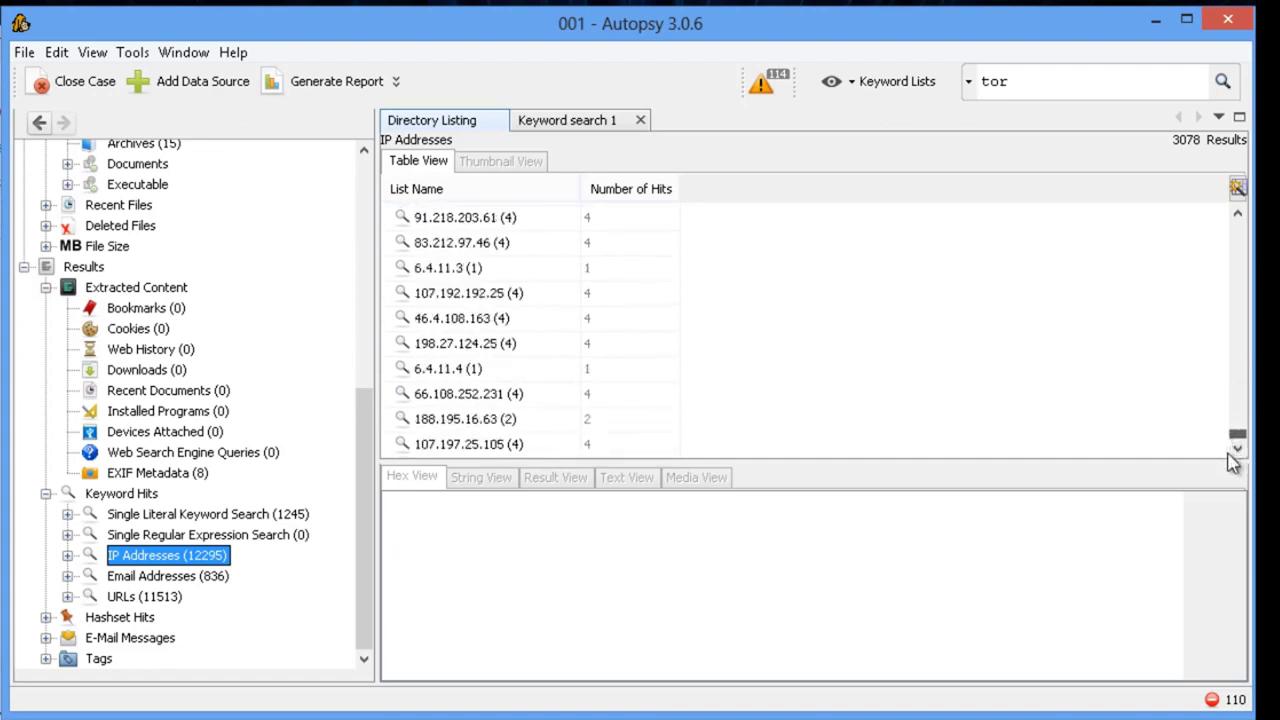
click(211, 581)
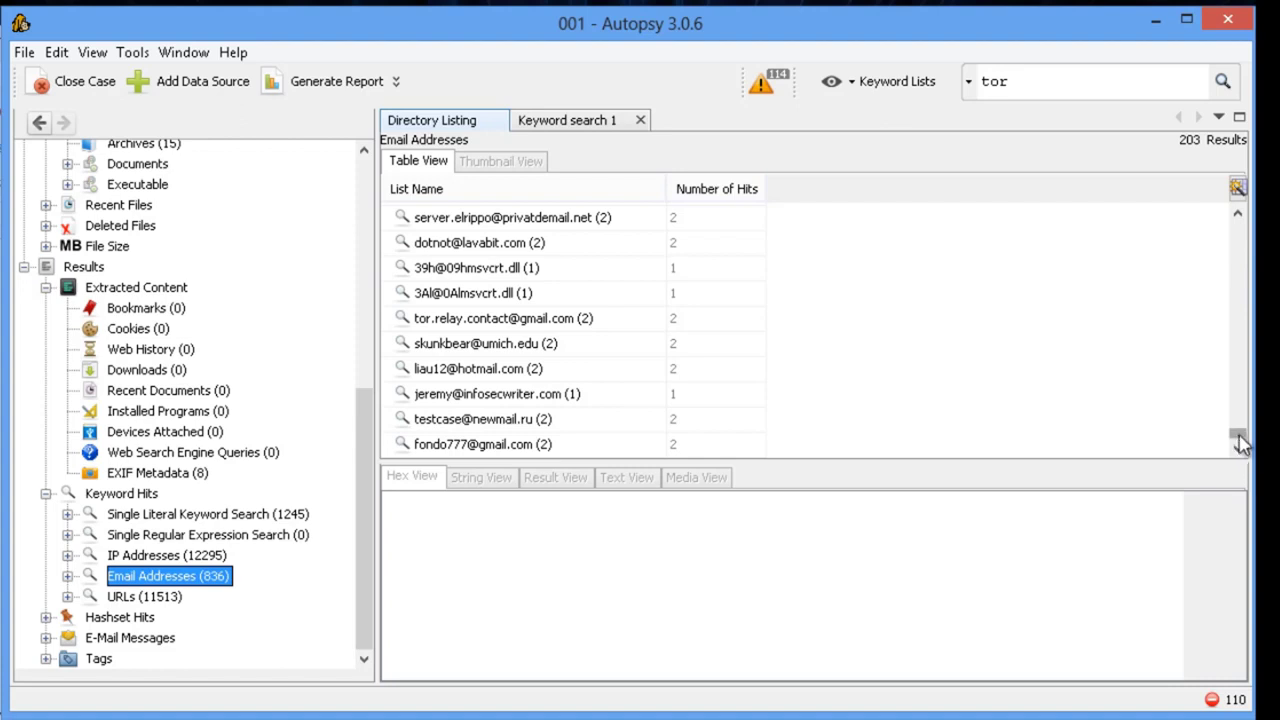
drag(1240, 443, 1240, 387)
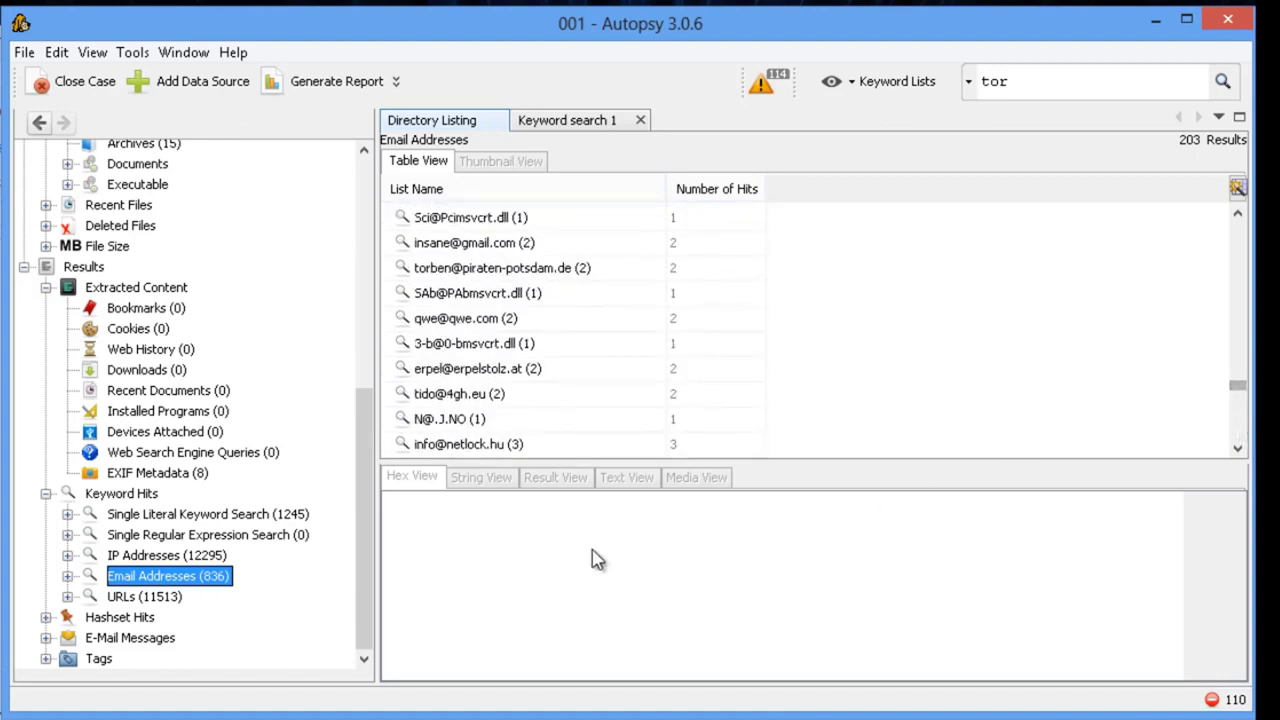
click(135, 600)
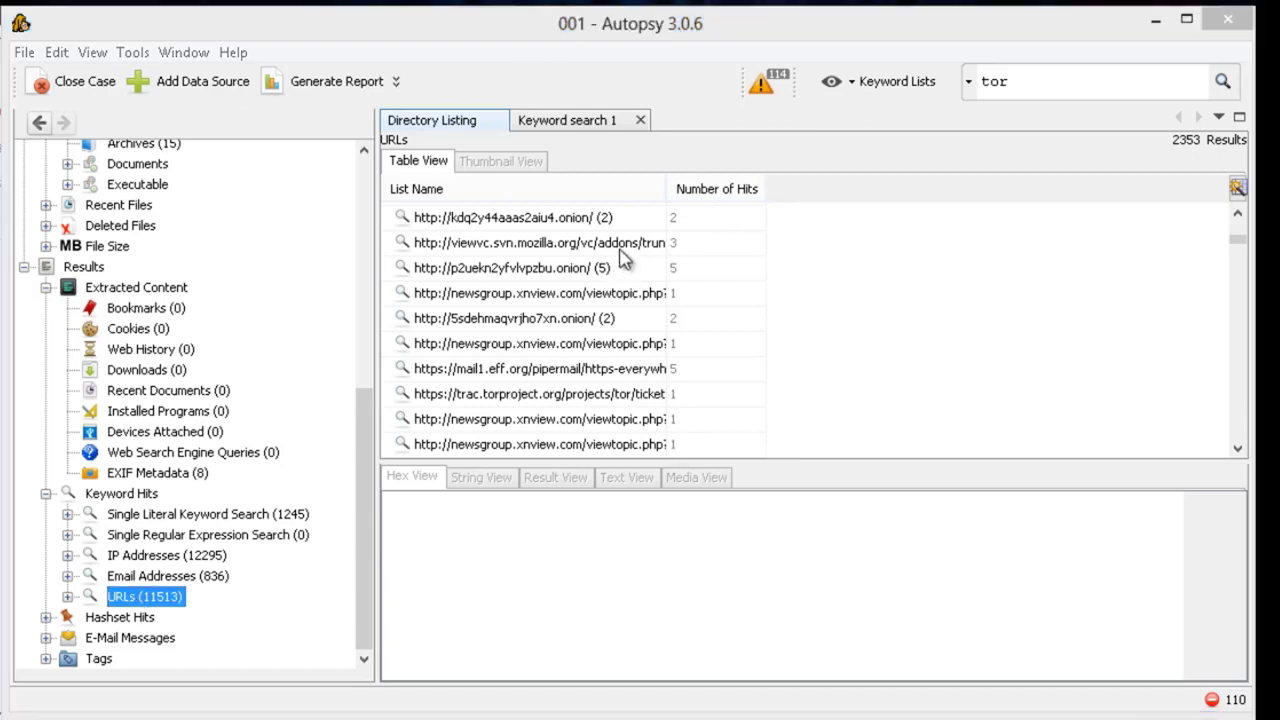
drag(667, 189, 737, 190)
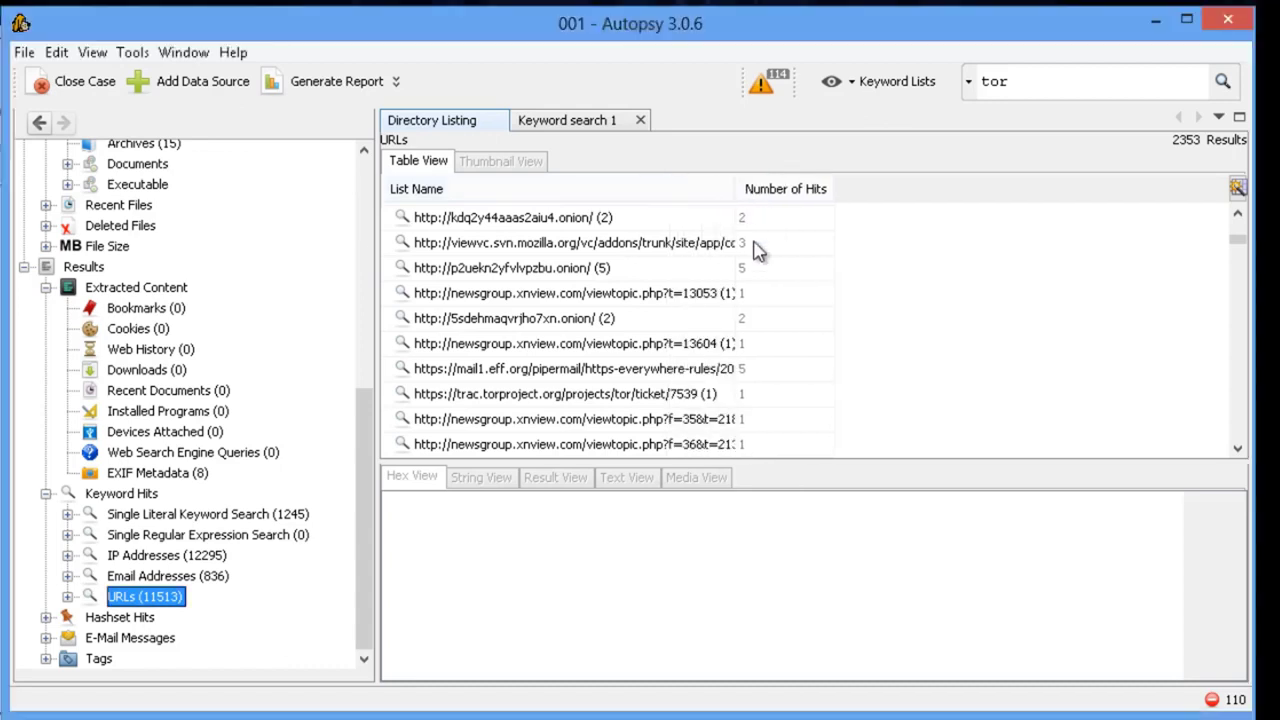
drag(757, 250, 944, 342)
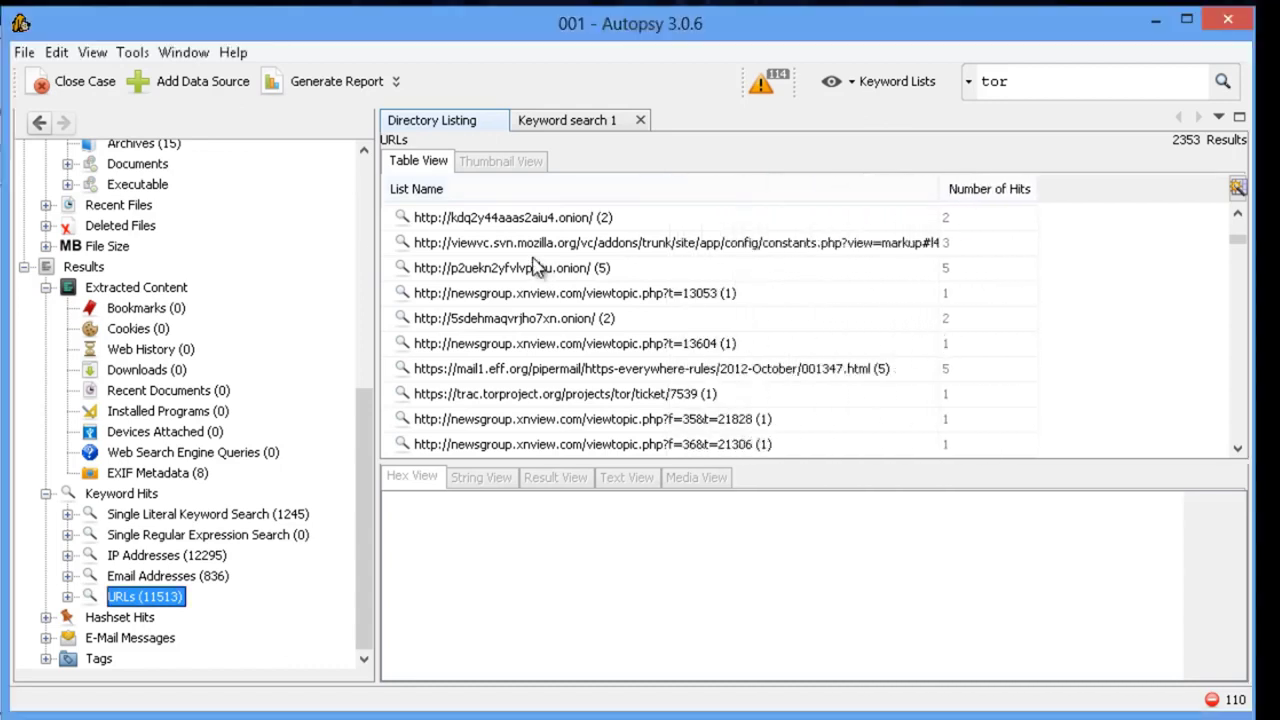
click(530, 273)
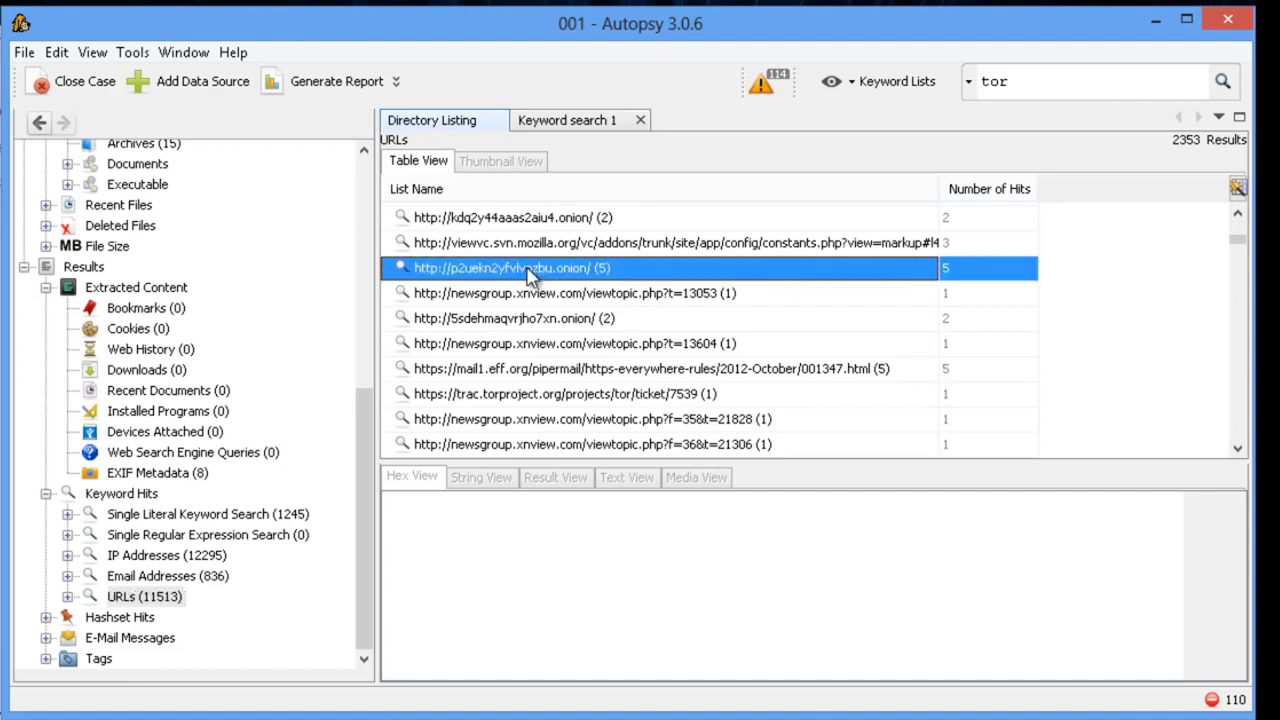